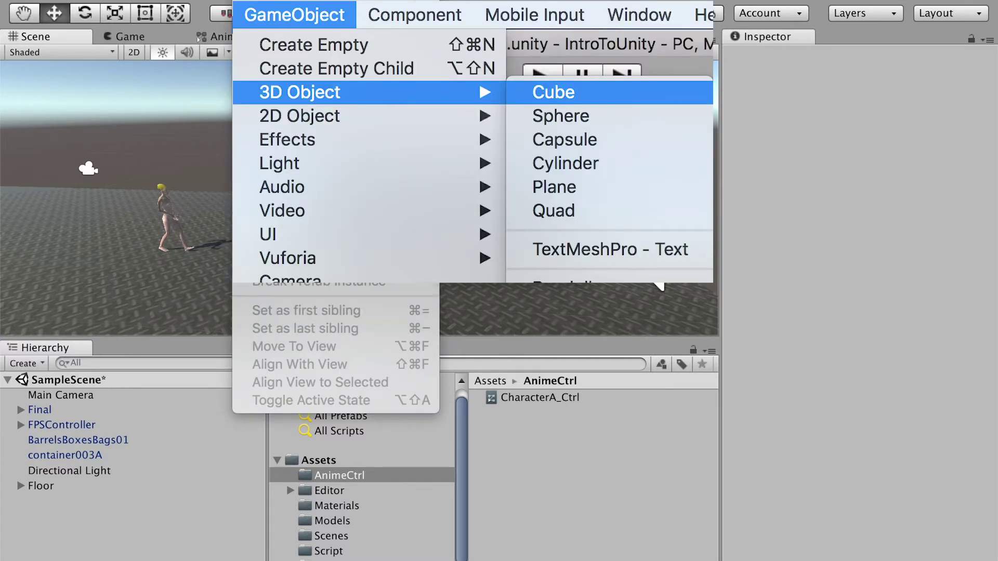
- Add a cube, rest it on the floor in front of the container, and make its Box Collider a trigger
left_click(553, 92)
left_click_drag(356, 124, 355, 167)
left_click_drag(434, 248, 499, 252)
left_click_drag(435, 285, 435, 295)
left_click_drag(534, 238, 395, 193, "alt")
middle_click_drag(427, 209, 441, 174)
left_click_drag(441, 174, 463, 221, "alt")
left_click_drag(989, 364, 989, 428)
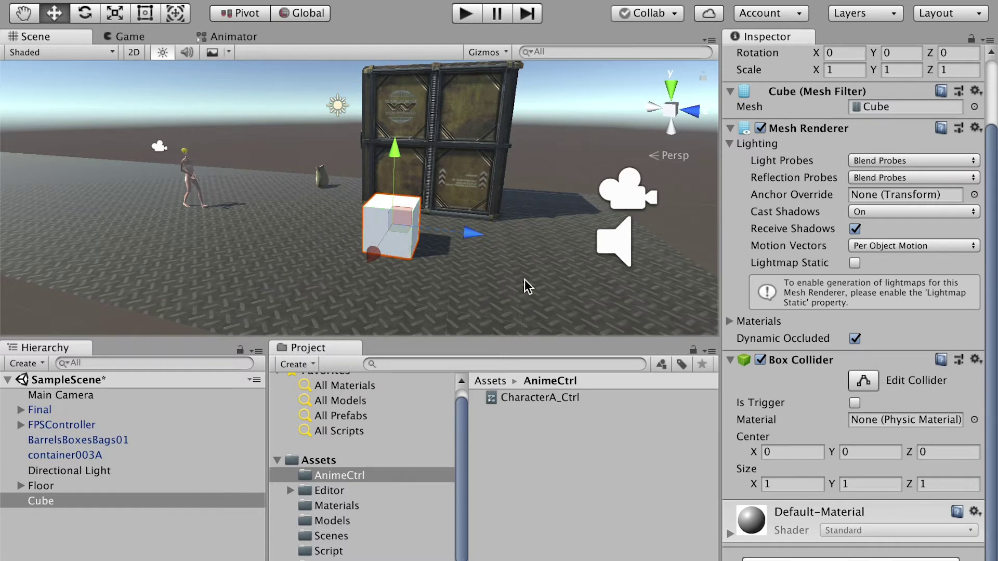
left_click(855, 403)
- Run the scene, walk the first-person controller into and through the cube, and stop the playback
left_click(466, 14)
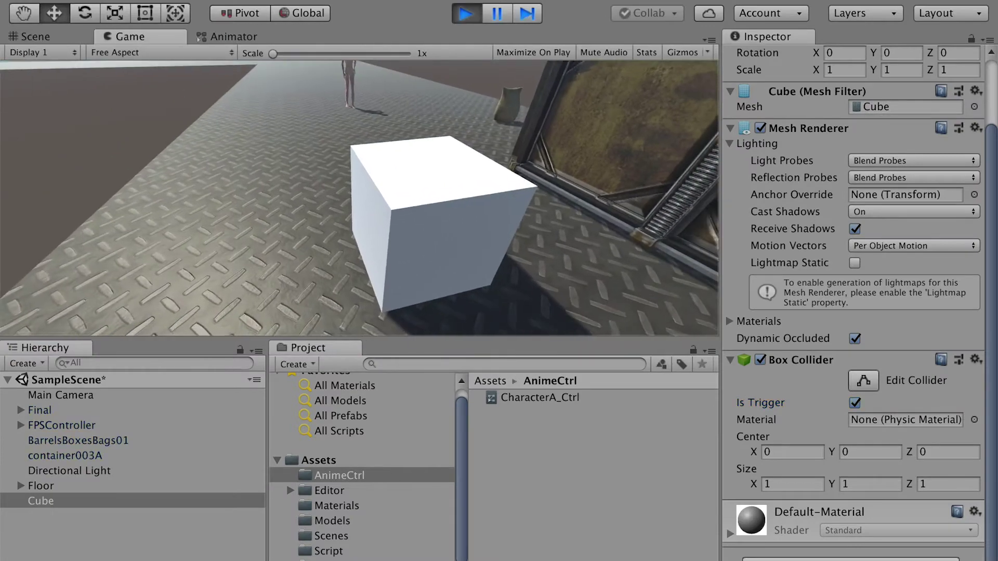
key("w")
key("s")
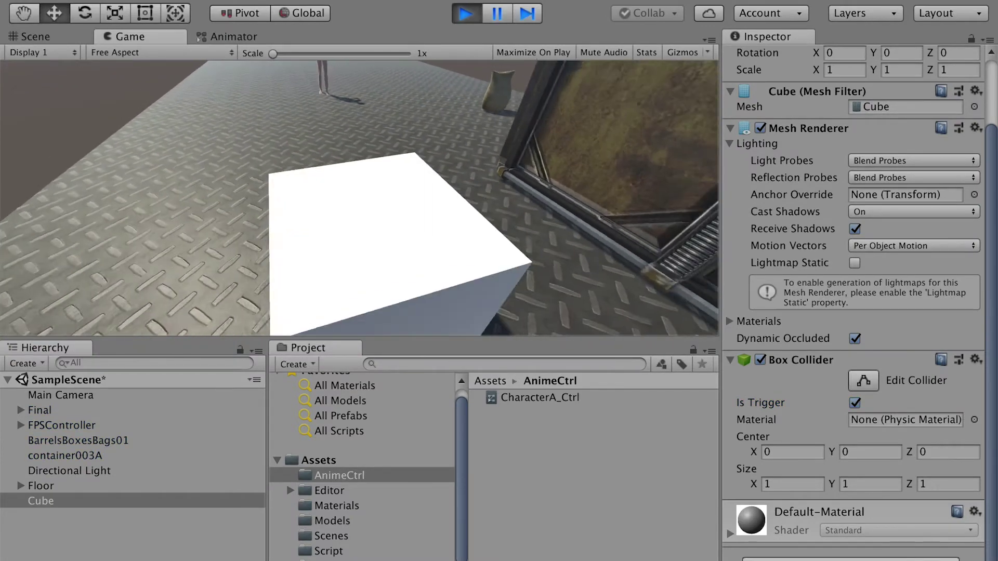
key("w")
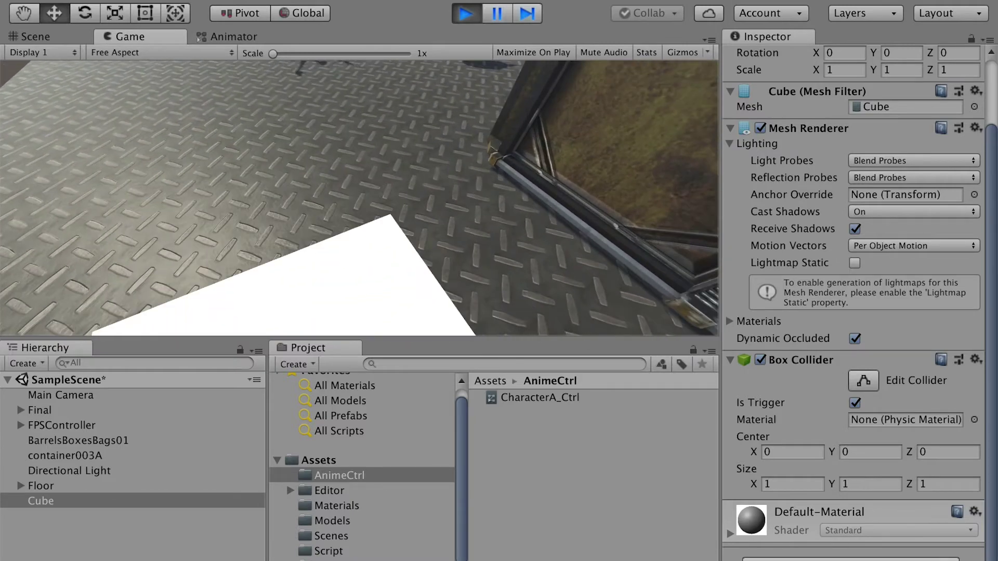
key("super+p")
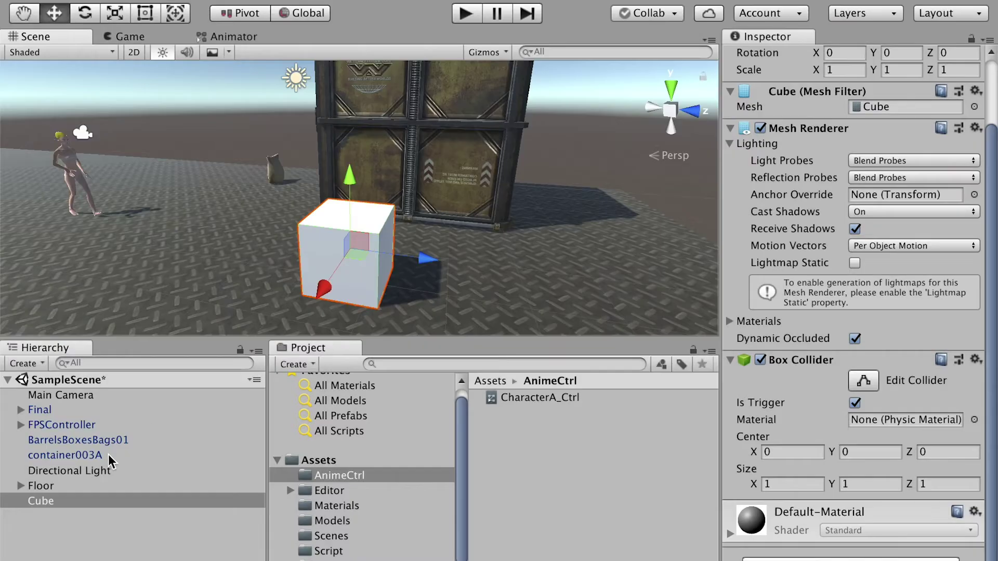
- Deactivate the Final character object in the scene
left_click(39, 410)
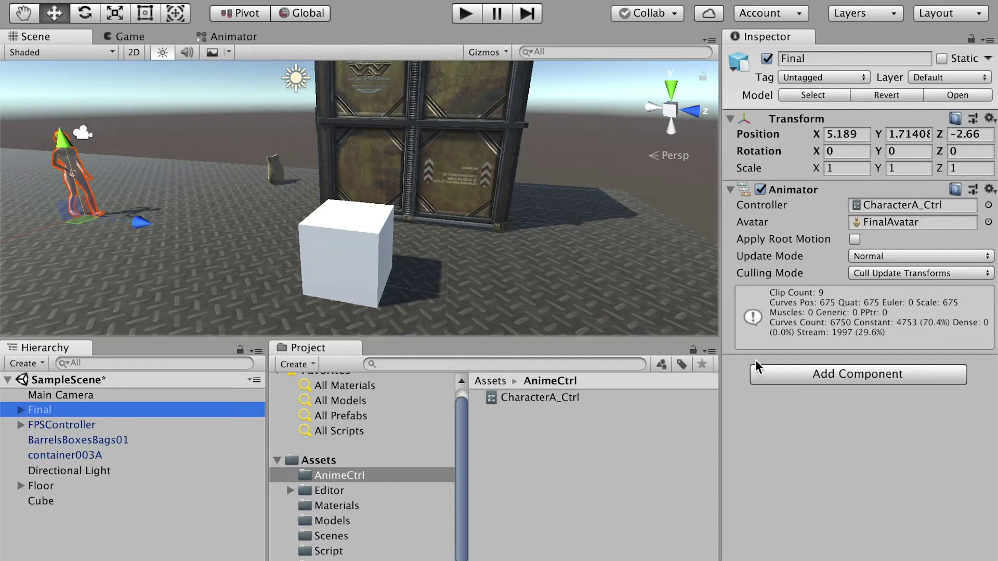
left_click(767, 58)
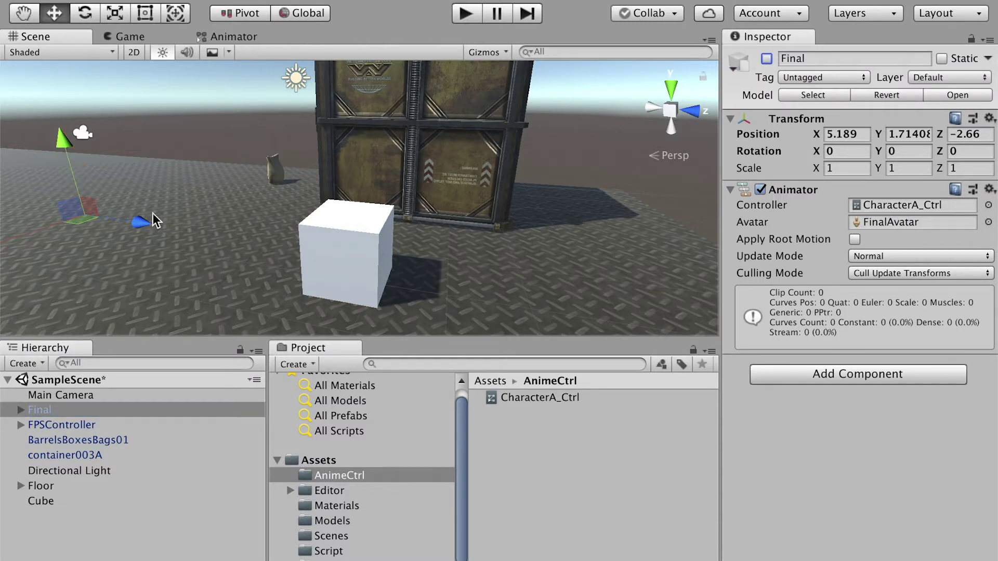
- Add the Activate Trigger script from the Script assets to the cube as a component
left_click(348, 251)
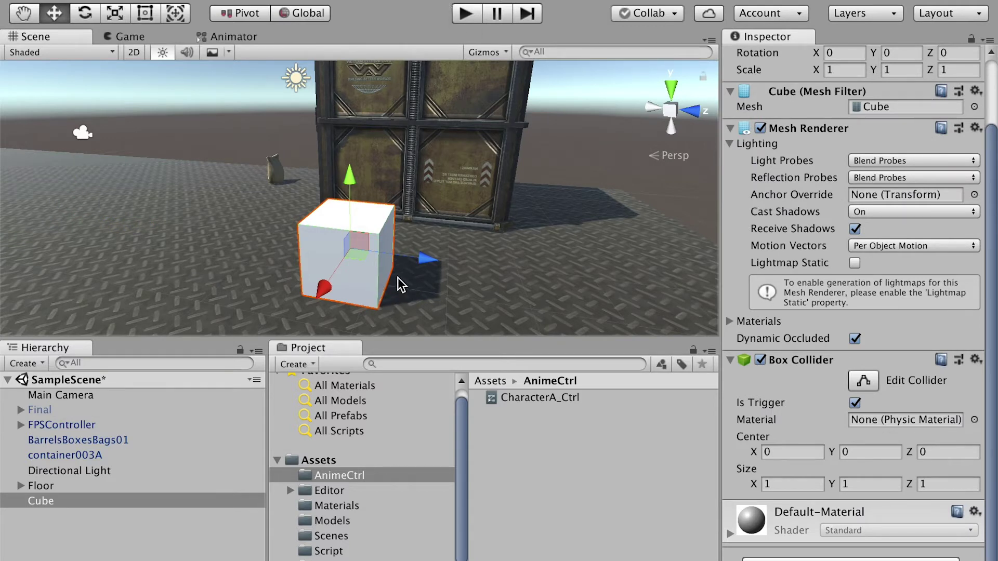
left_click(327, 553)
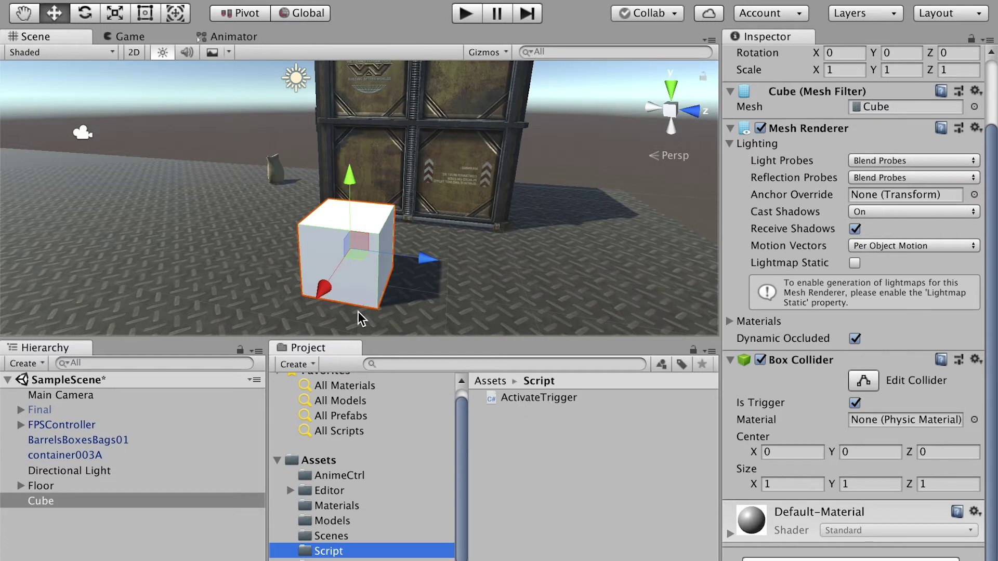
left_click(314, 235)
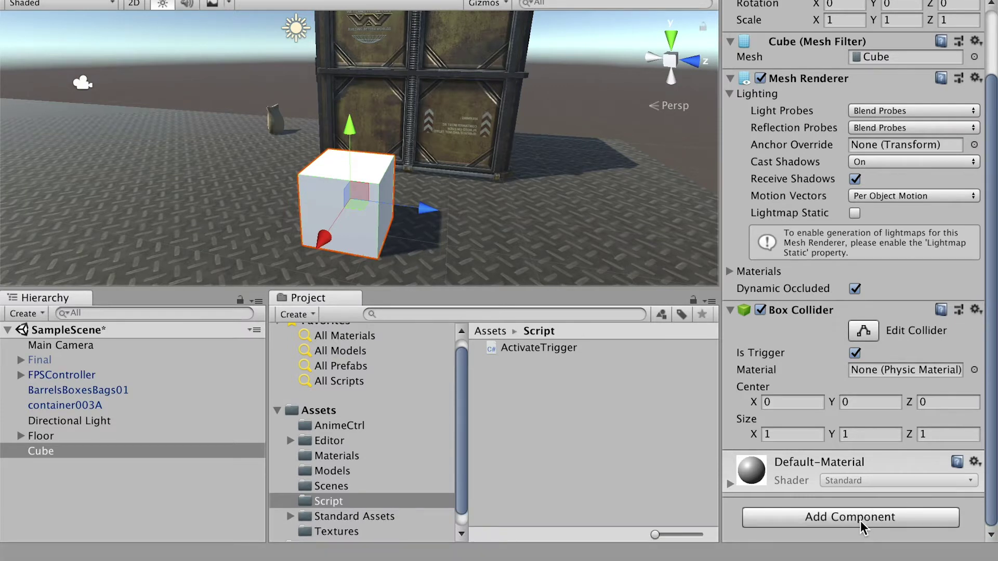
left_click(859, 521)
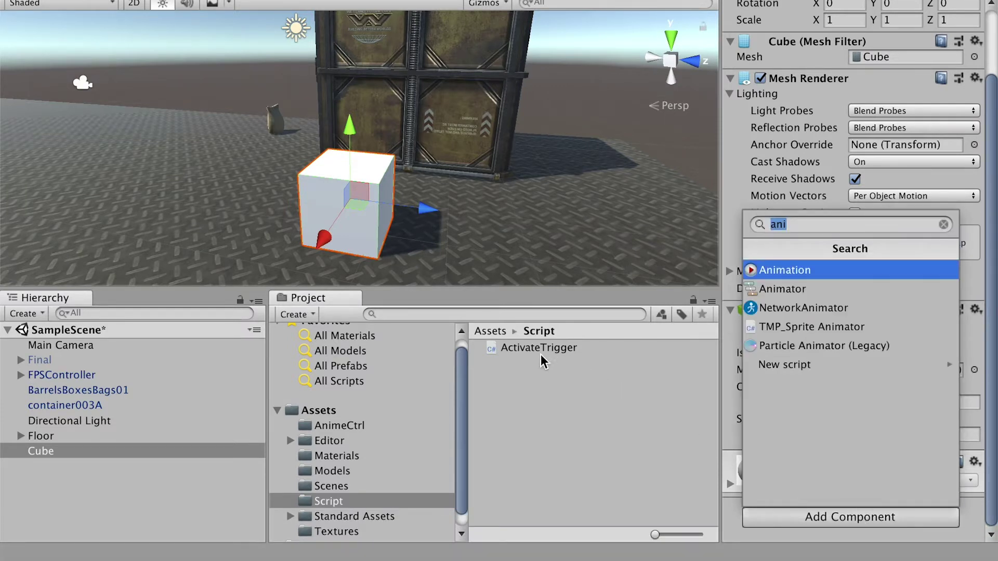
type("acti")
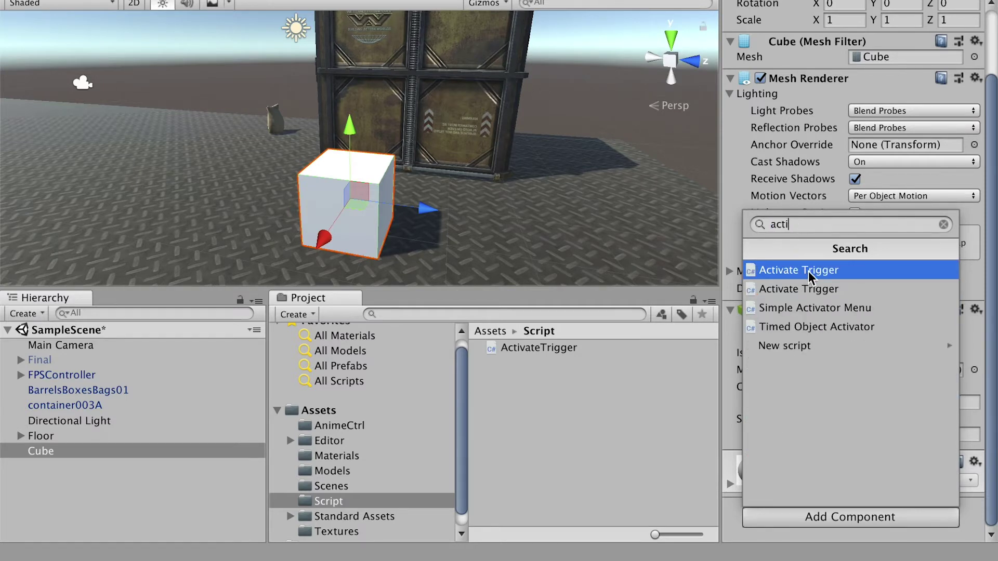
left_click(804, 271)
- Configure the cube's Activate Trigger with the Activate action, Final as the target and FPSController as the source
left_click_drag(993, 349, 975, 476)
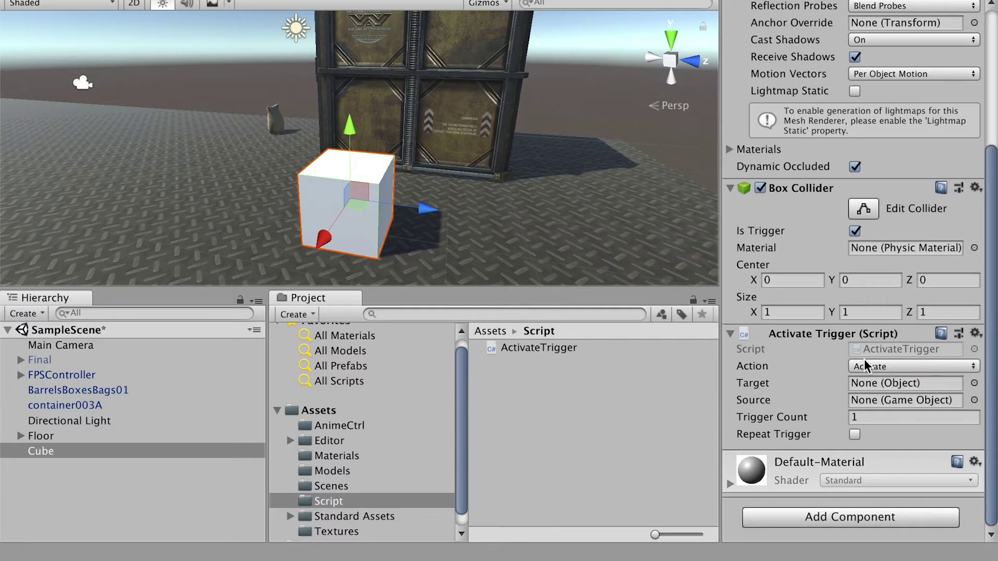
left_click(882, 368)
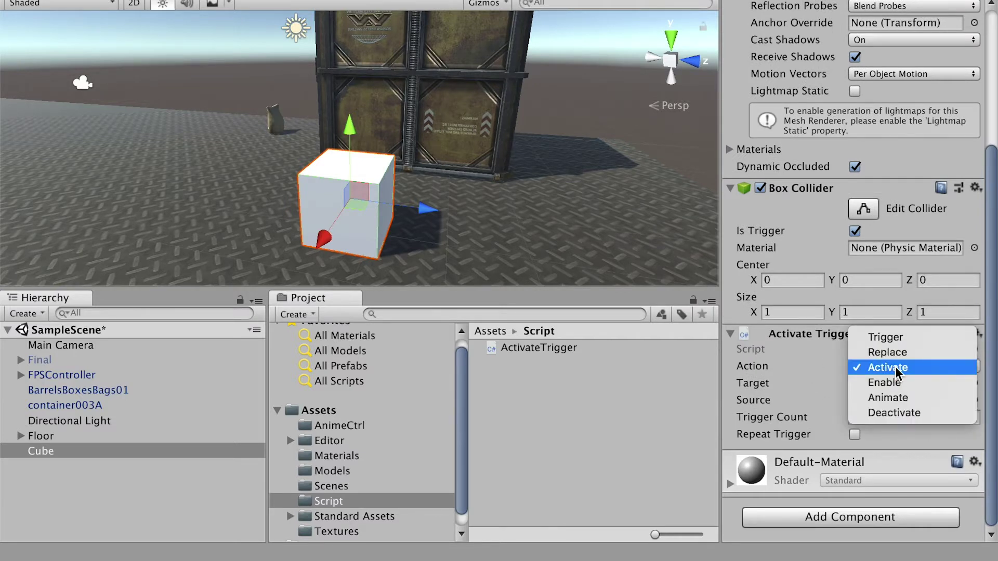
left_click(894, 368)
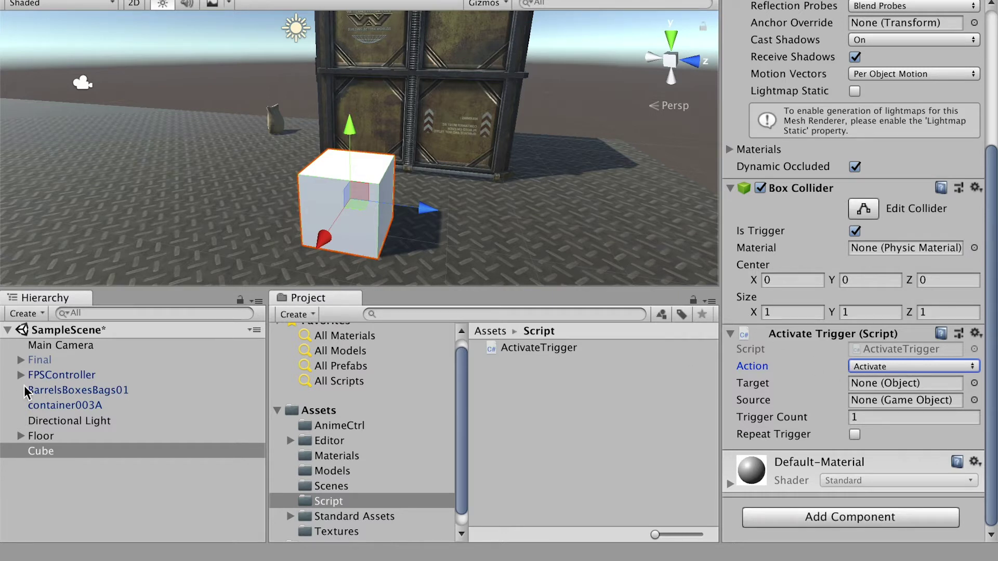
left_click_drag(38, 364, 863, 389)
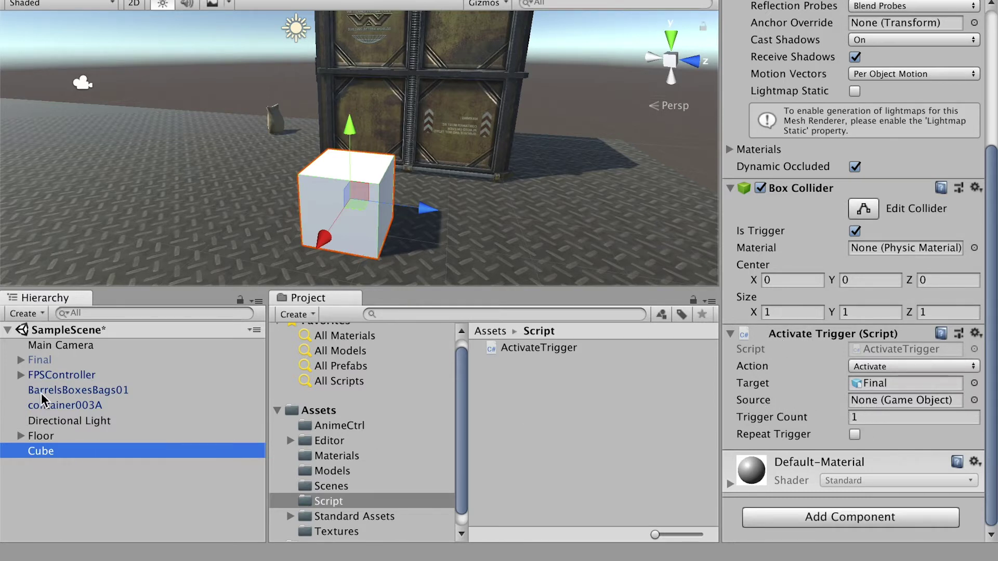
left_click_drag(47, 378, 878, 407)
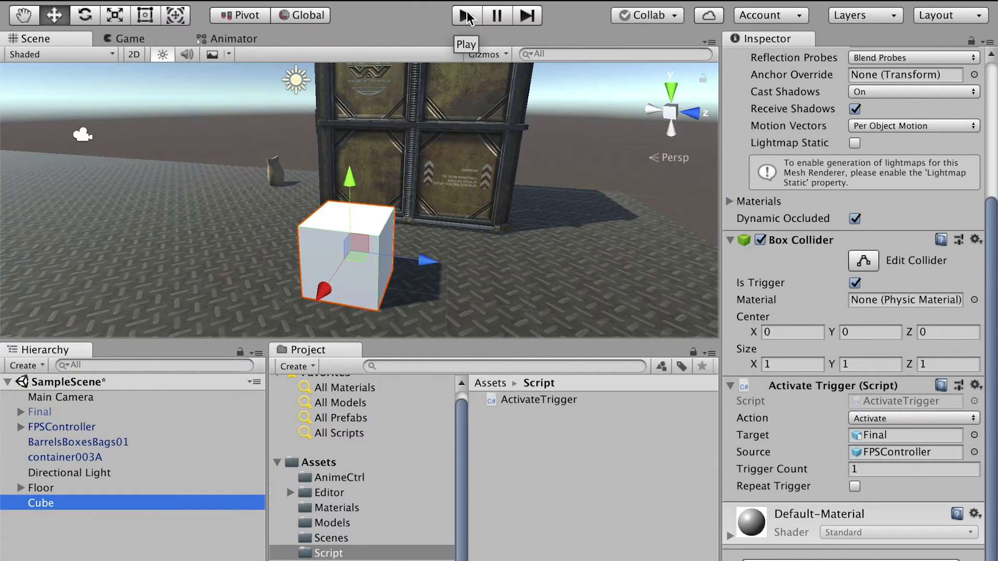
- Play the scene and walk through the trigger cube to test the activation of the Final character, then stop
left_click(466, 16)
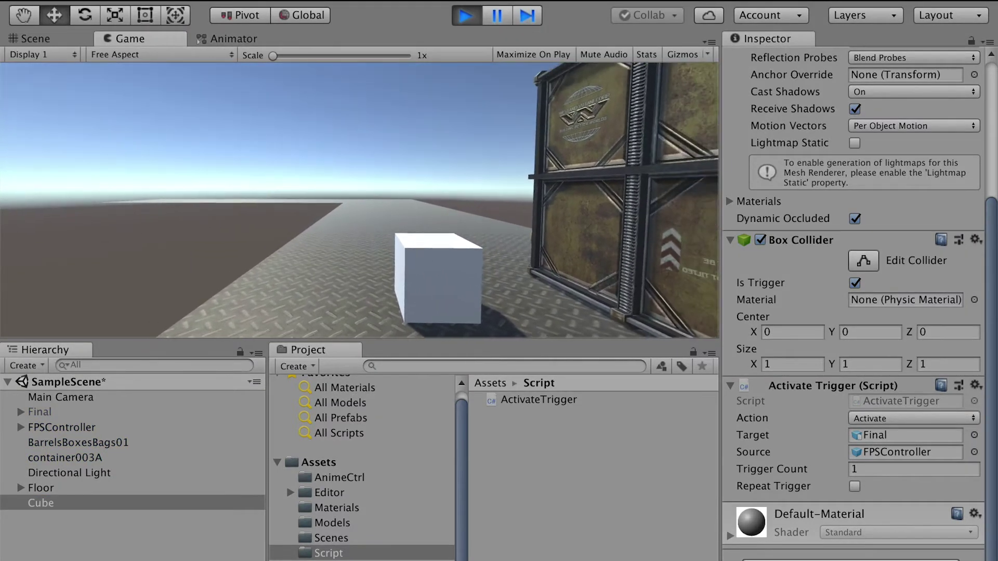
key("w")
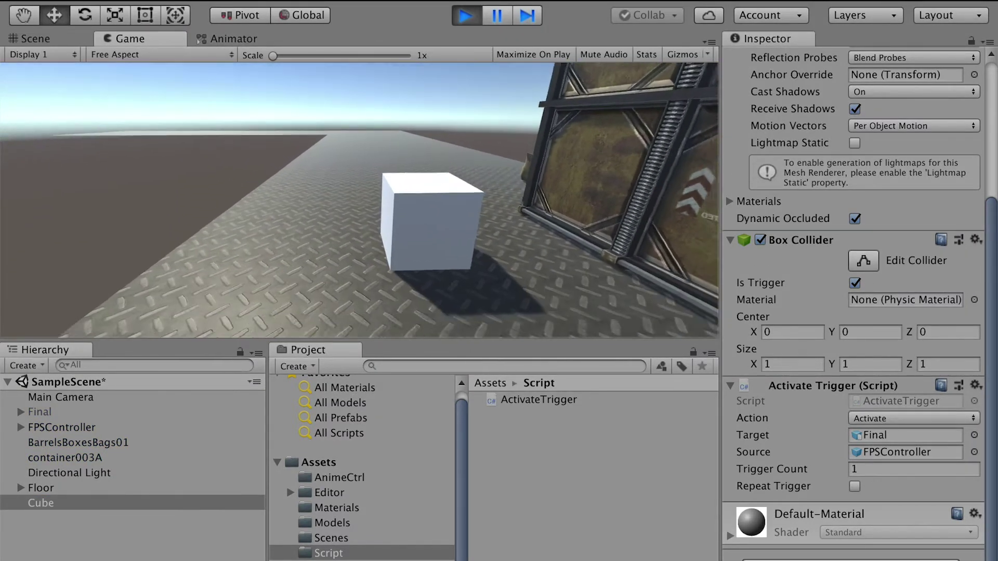
key("w")
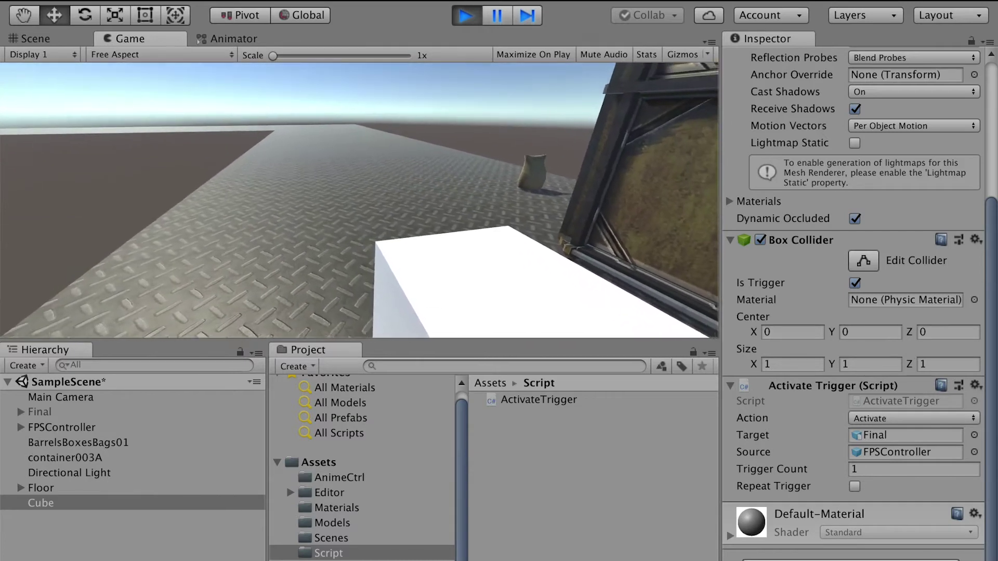
key("d")
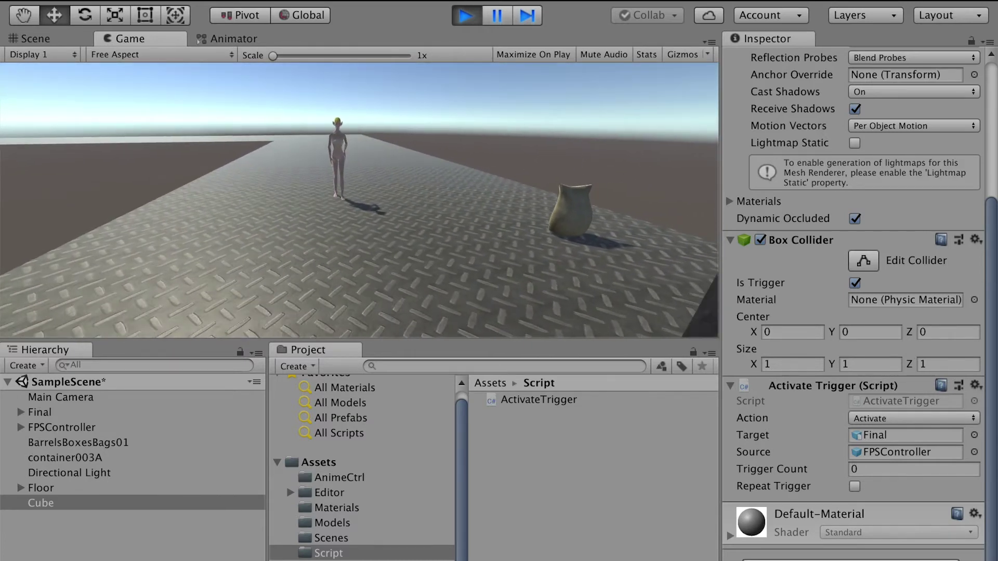
key("w")
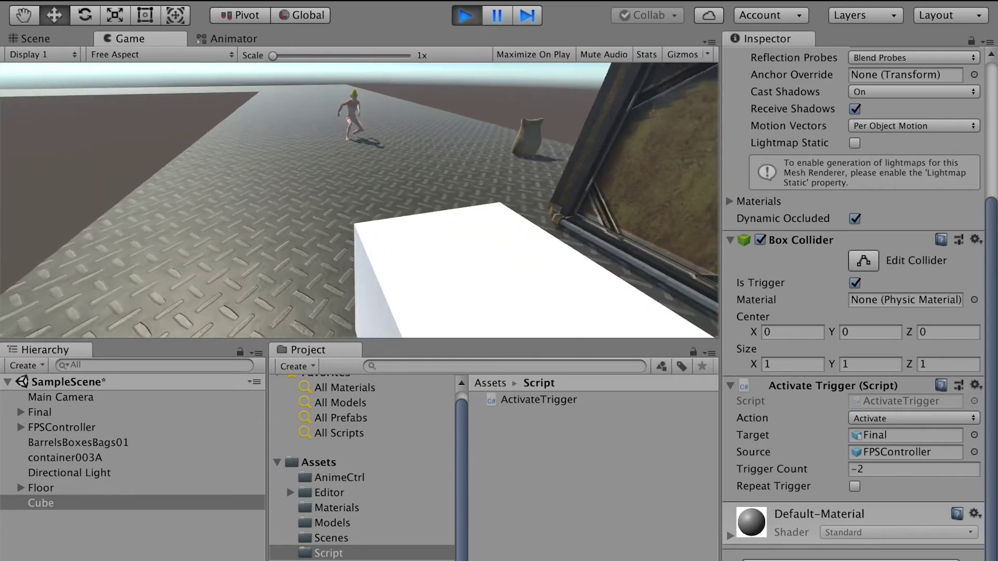
key("w")
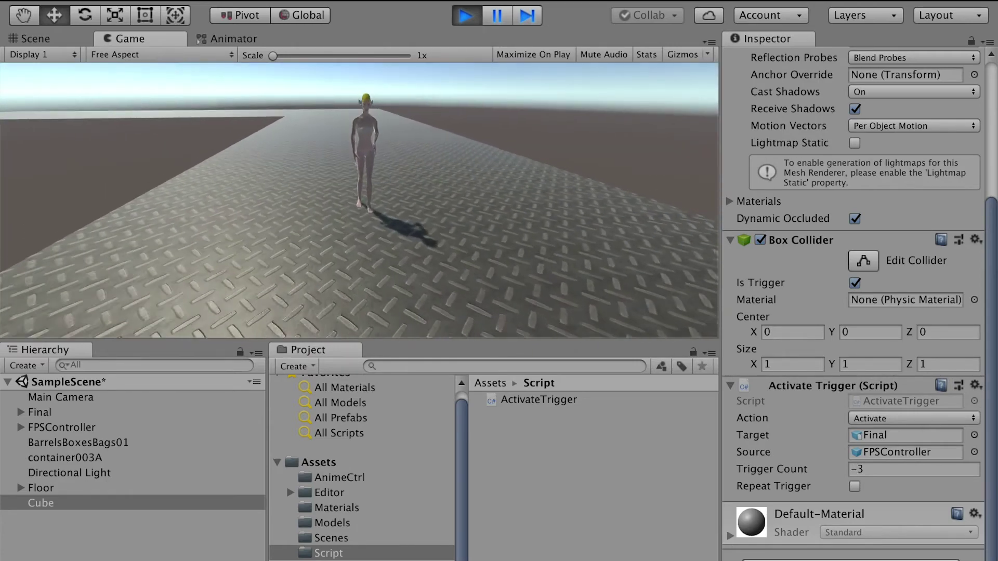
key("w")
key("s")
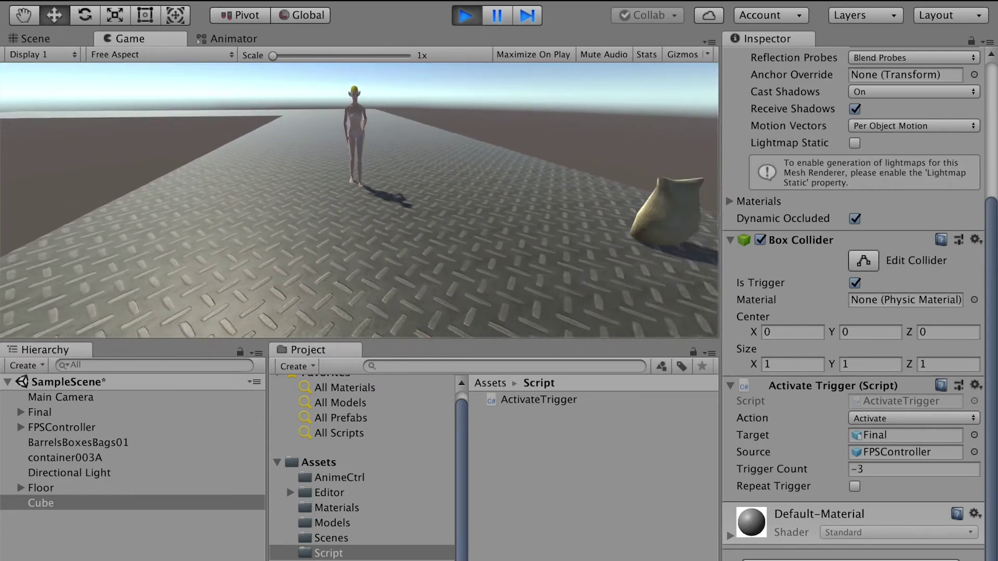
key("s")
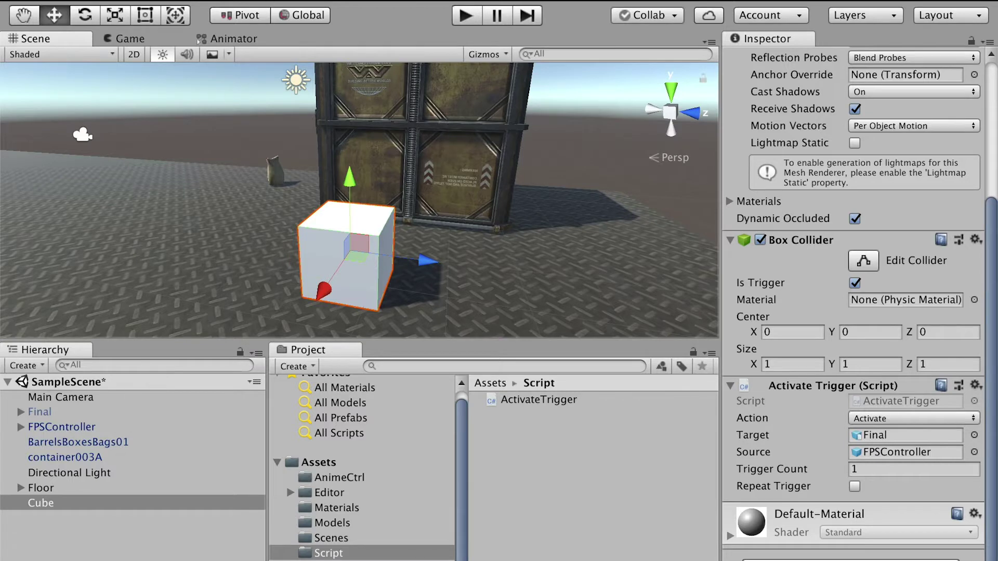
- Add a second cube and position it on the floor a short distance from the first cube
left_click(286, 0)
mouse_move(391, 25)
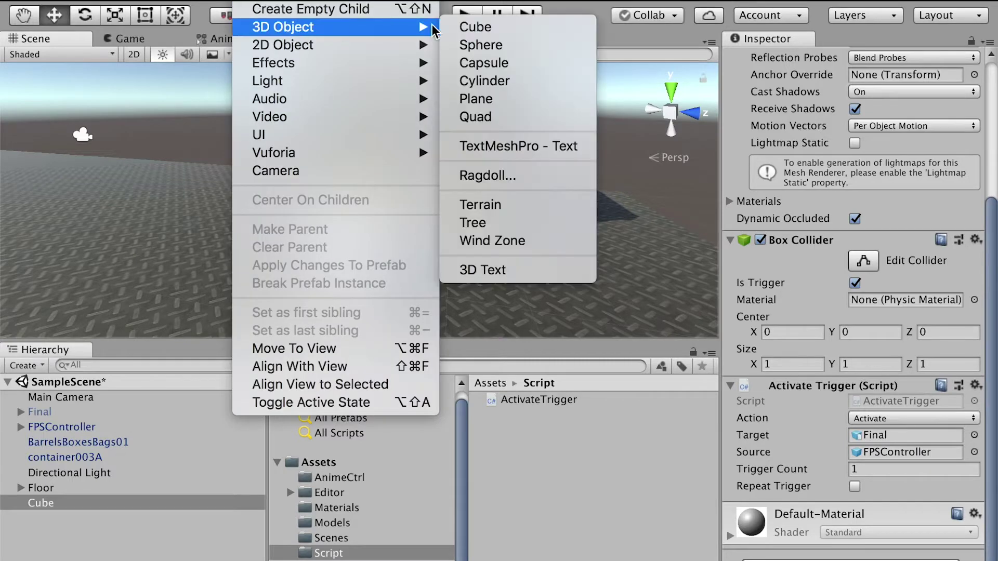
left_click(474, 27)
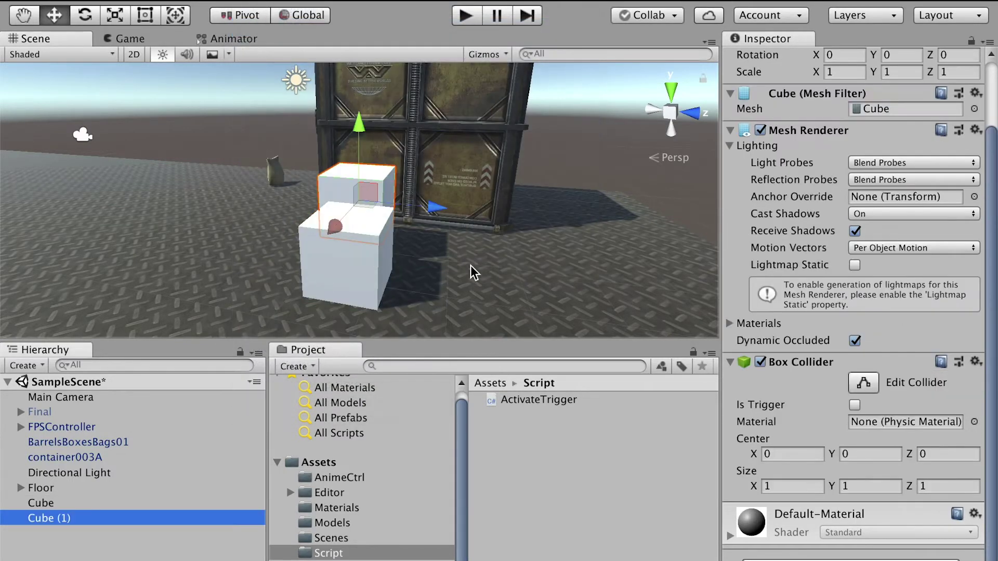
left_click_drag(425, 203, 126, 277)
right_click_drag(389, 260, 244, 244, "alt")
left_click_drag(227, 262, 200, 260)
- Move the BarrelsBoxesBags01 bag along the floor, farther away from the container
left_click_drag(303, 199, 366, 197, "alt")
left_click(392, 193)
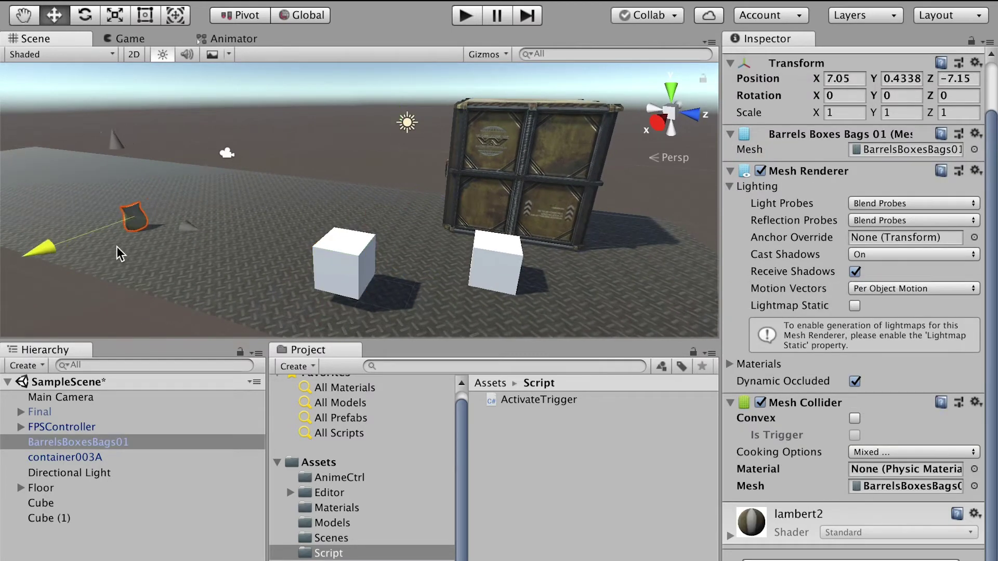
left_click_drag(116, 245, 107, 249)
- Make the second cube's Box Collider a trigger and attach the ActivateTrigger script to that cube
left_click(347, 250)
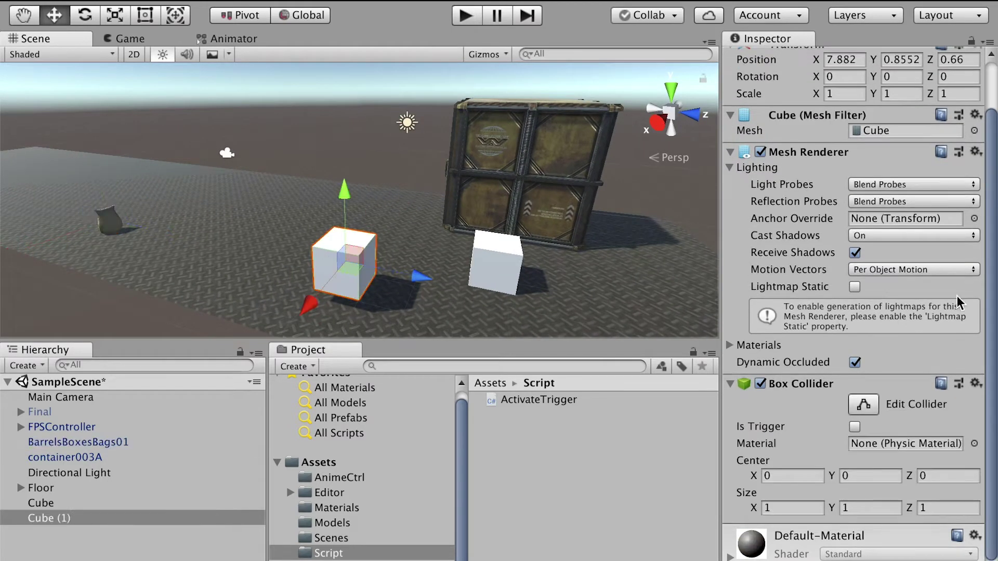
scroll(869, 394, "down", 2)
left_click(854, 405)
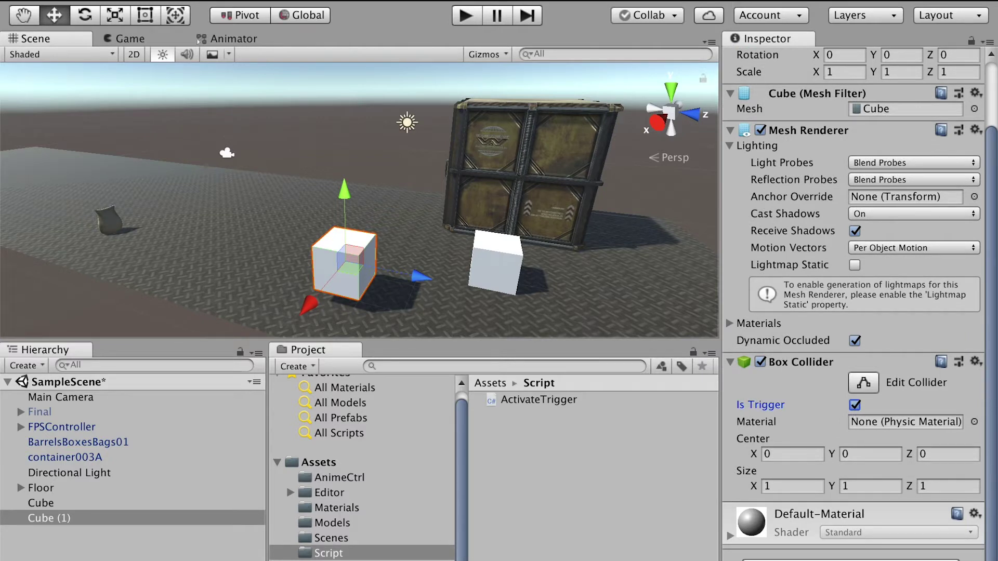
left_click(816, 323)
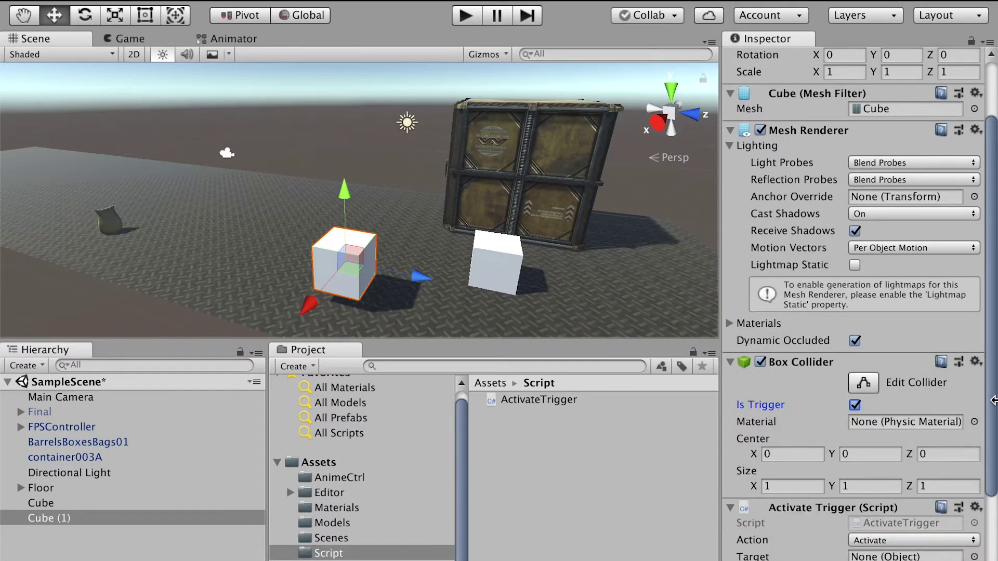
- Set the second cube's ActivateTrigger action to Deactivate, with BarrelsBoxesBags01 as the target and FPSController as the source
scroll(878, 400, "down", 5)
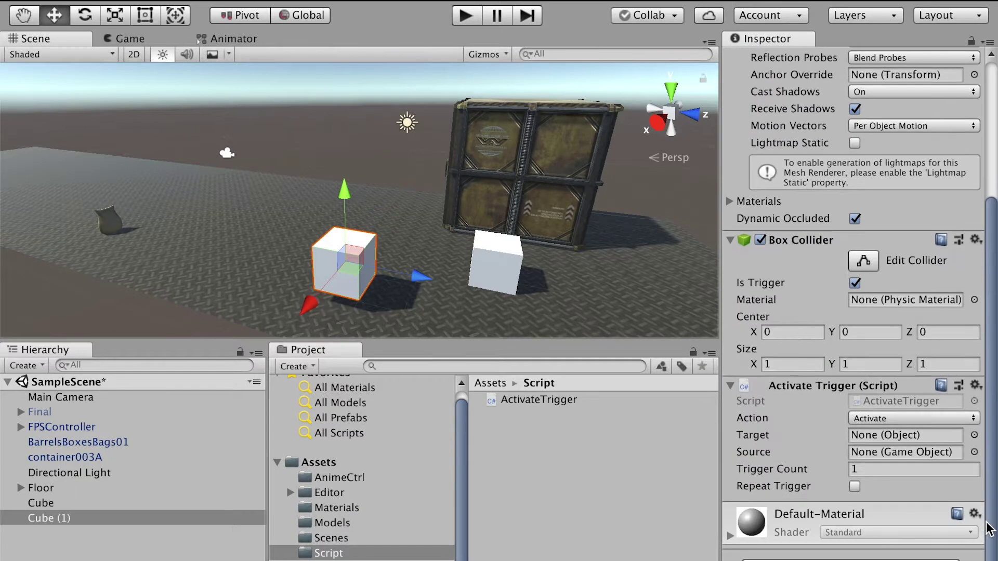
left_click(894, 418)
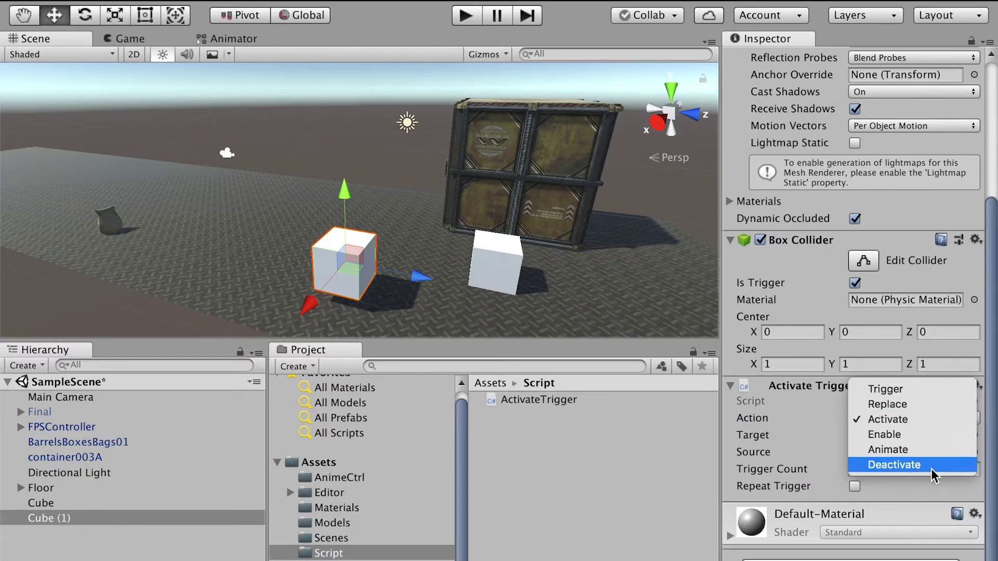
left_click(906, 463)
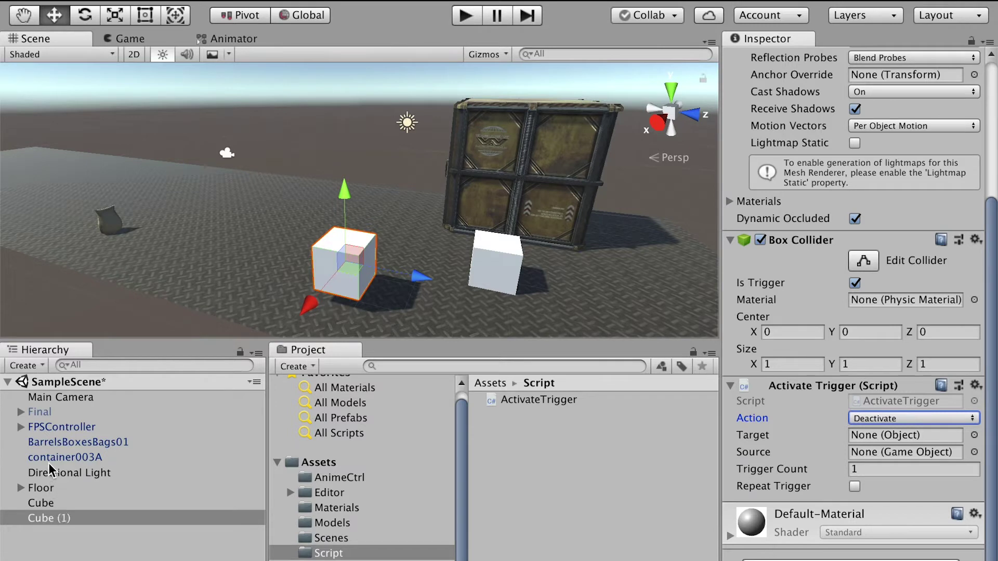
left_click_drag(46, 441, 878, 439)
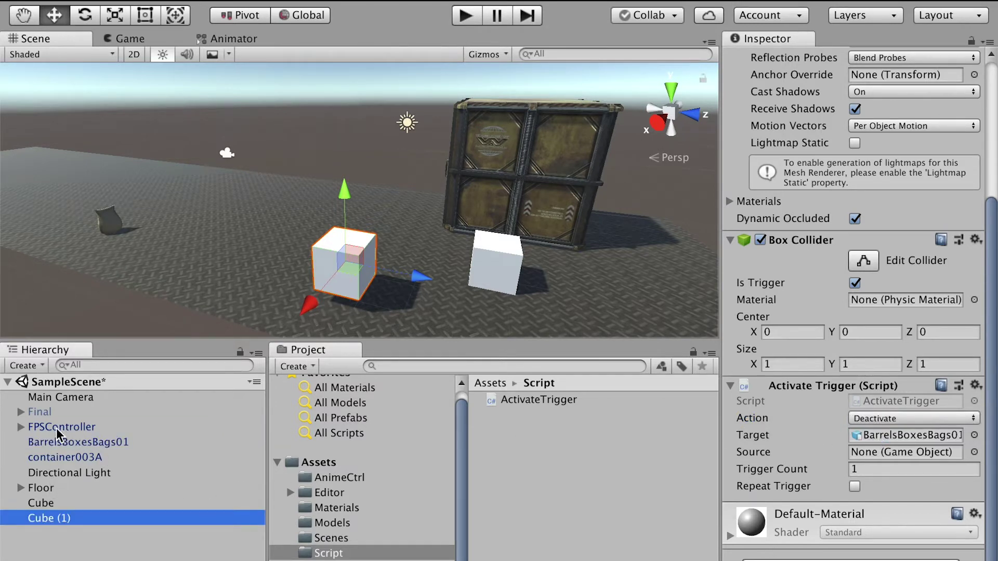
left_click_drag(48, 433, 884, 451)
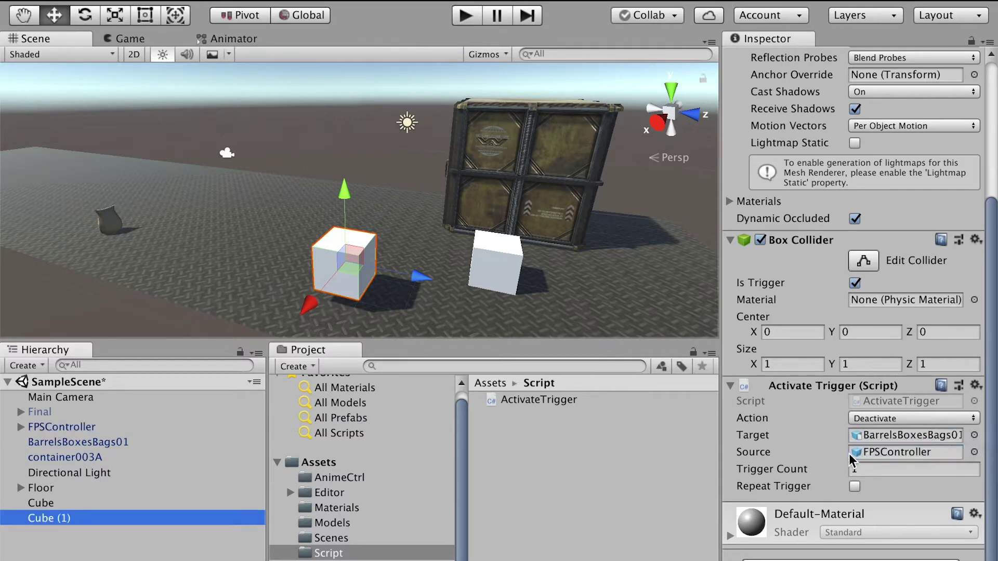
- Play the scene and walk through both trigger cubes to test the character's activation and the bag's deactivation, then stop
left_click(467, 15)
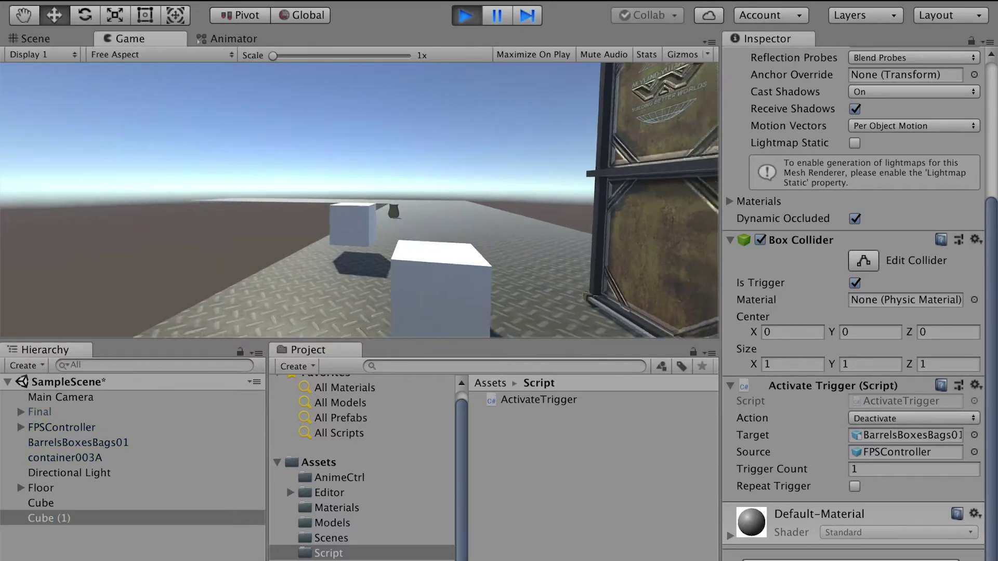
key("w")
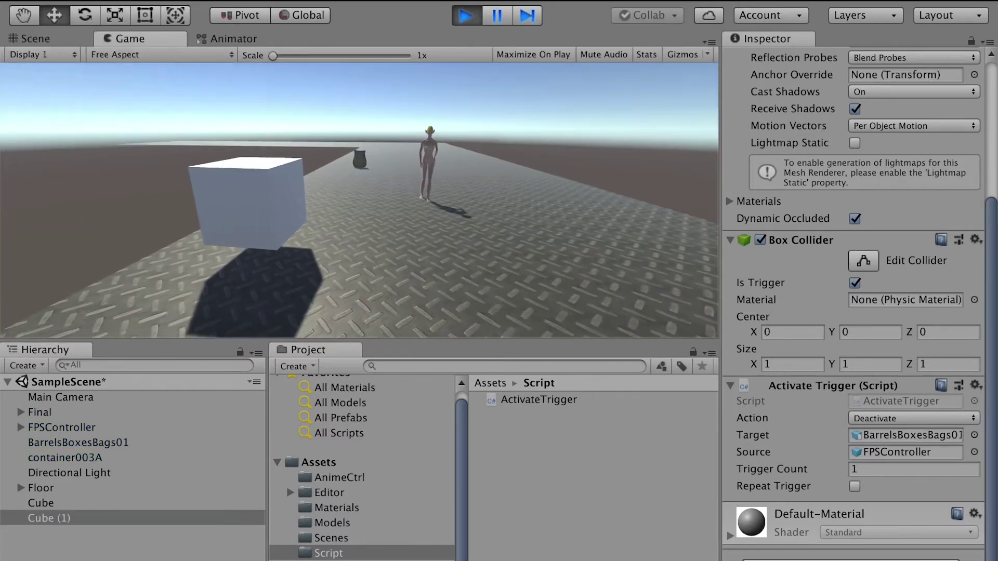
key("w")
key("a")
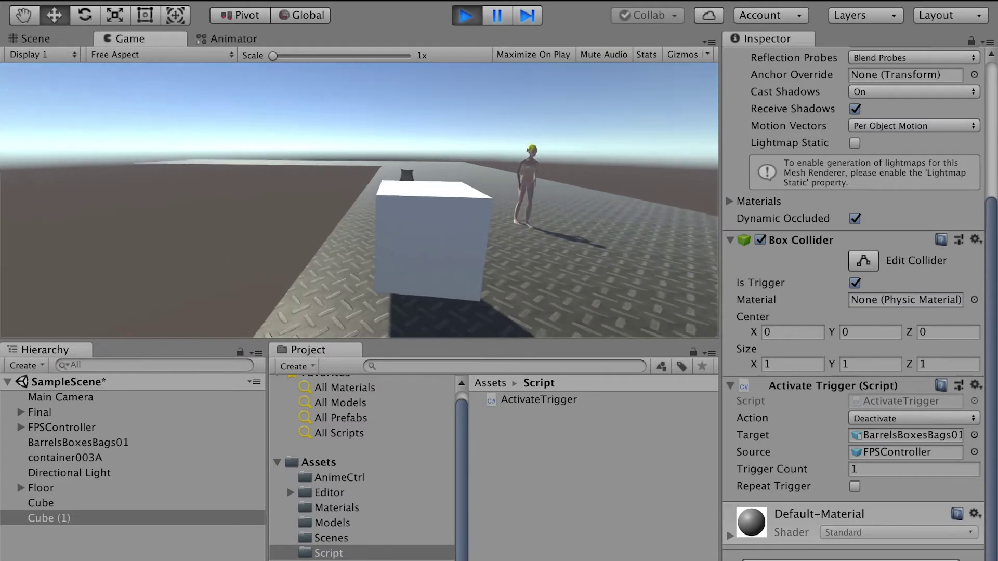
key("w")
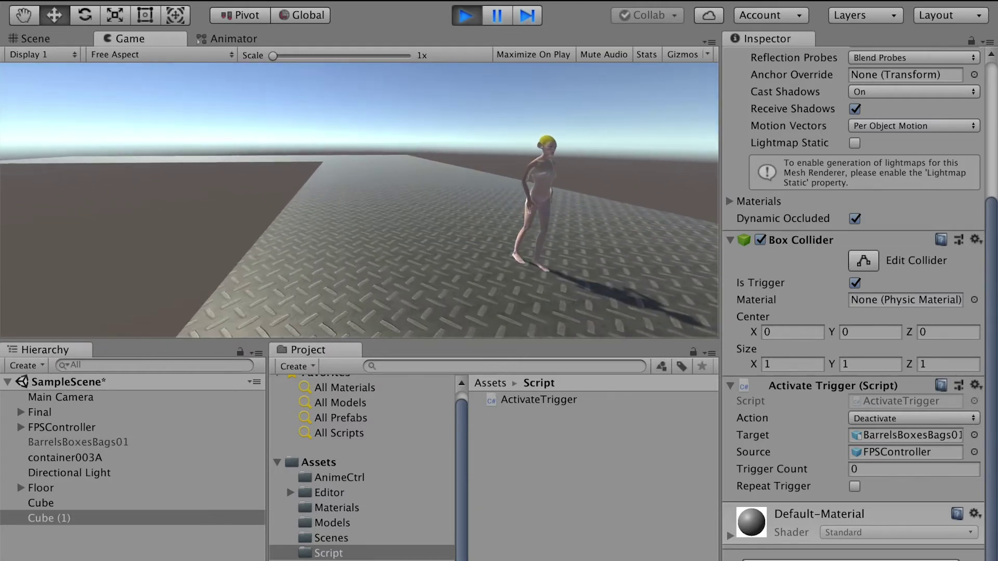
key("s")
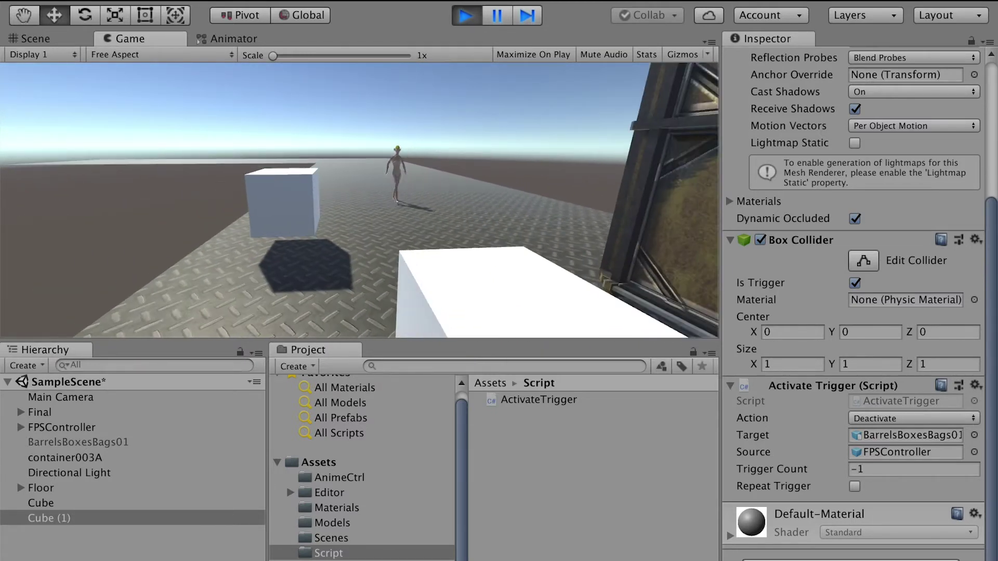
key("w")
key("Escape")
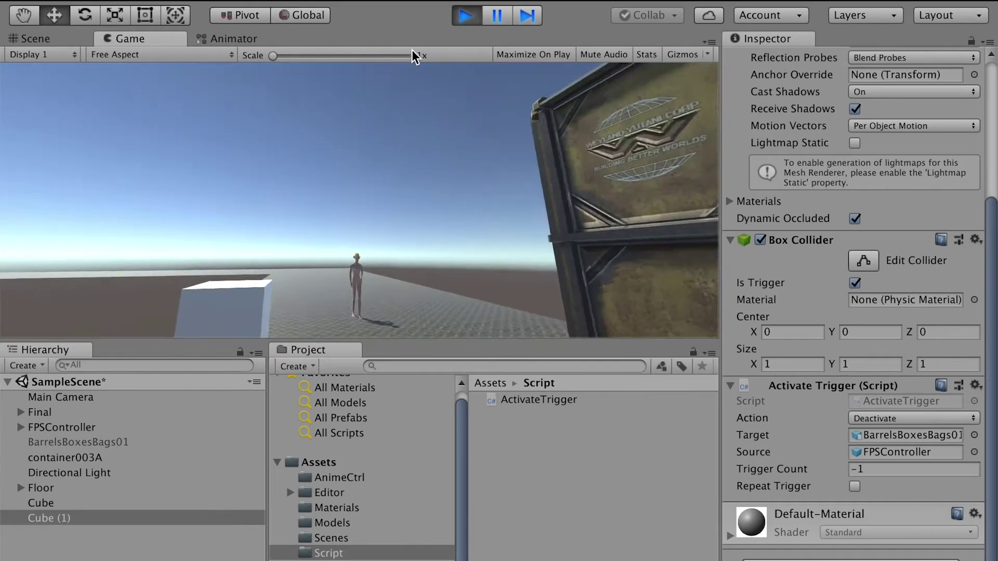
key("ctrl+p")
- Add a third cube and position it low beside the floor's edge as the first stepping block
left_click(260, 1)
mouse_move(332, 27)
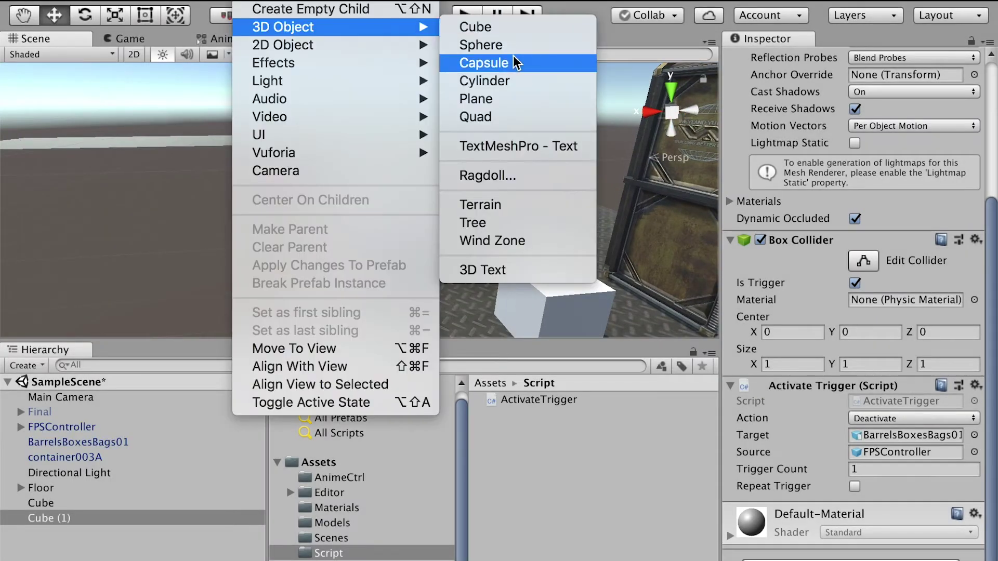
left_click(485, 29)
left_click(479, 27)
left_click_drag(324, 211, 208, 296)
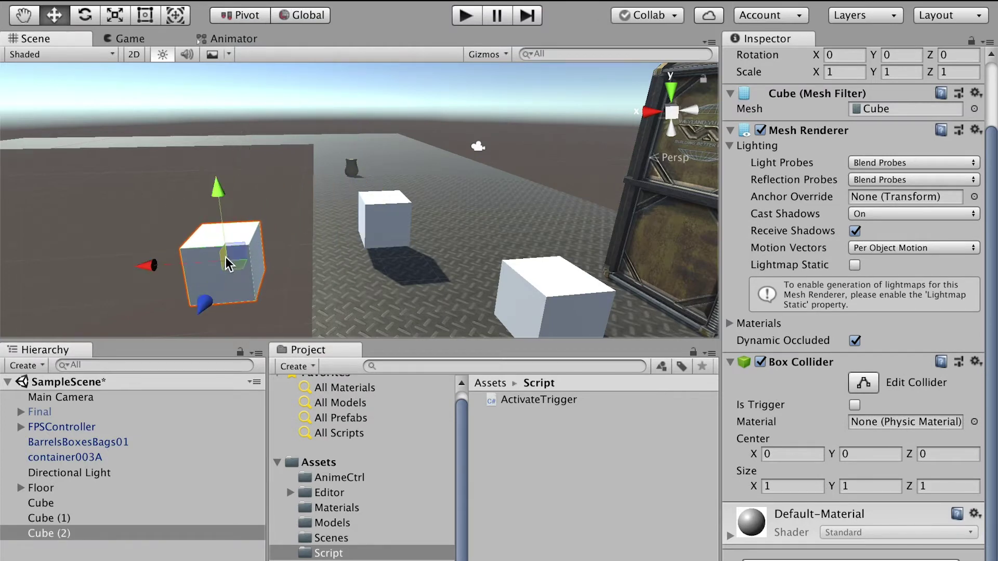
key("r")
left_click_drag(334, 281, 335, 277, "alt")
key("w")
left_click_drag(218, 154, 218, 228)
left_click_drag(218, 228, 231, 221, "alt")
left_click_drag(159, 293, 174, 292)
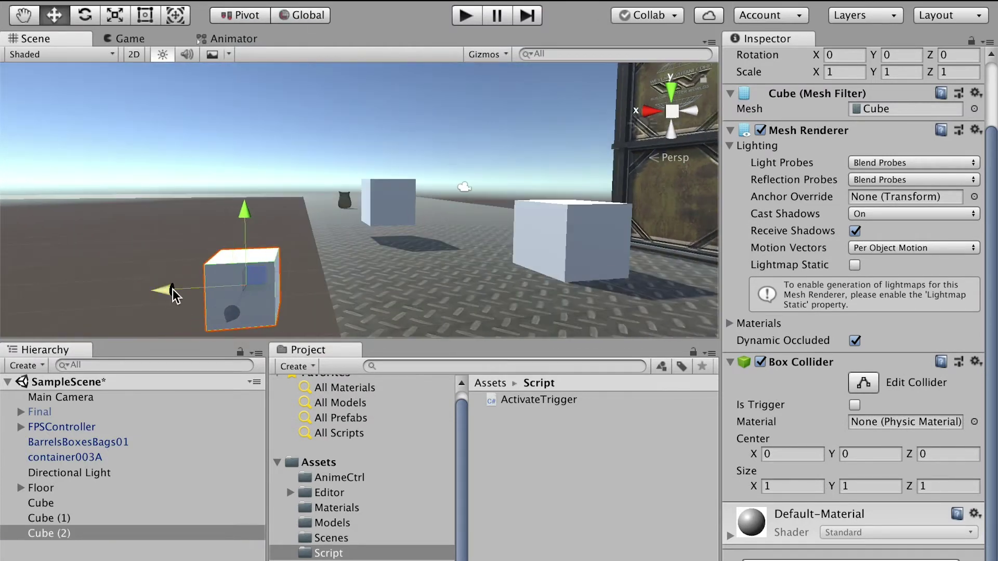
- Duplicate the stepping cube twice and arrange the copies in a row leading away from the floor
left_click_drag(263, 272, 291, 255, "alt")
key("super+d")
left_click_drag(257, 261, 149, 261)
mouse_move(195, 208)
left_mouse_down("alt")
mouse_move(176, 190)
mouse_move(183, 216)
left_mouse_up("alt")
key("super+d")
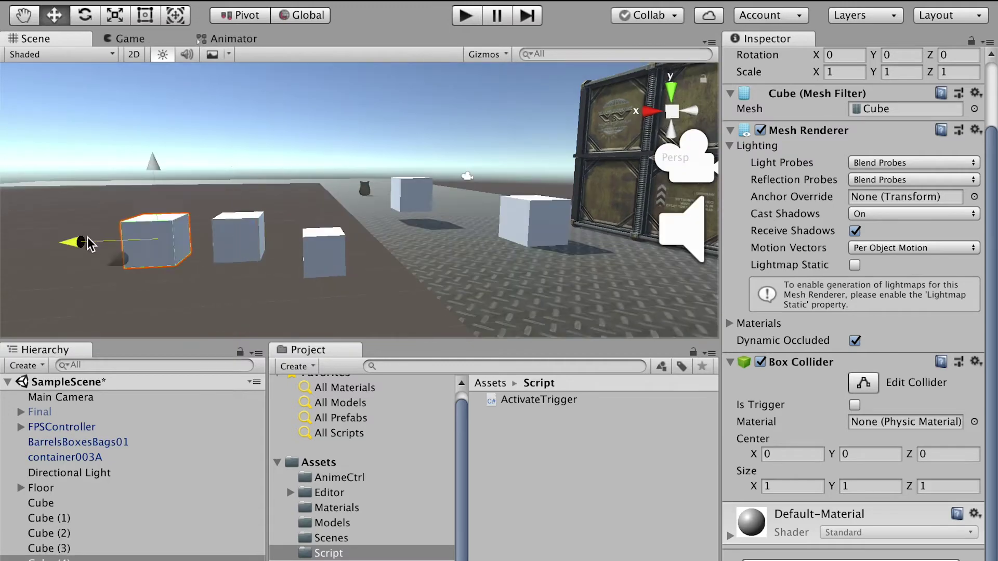
left_click_drag(139, 244, 58, 247)
left_click_drag(193, 213, 216, 225, "alt")
left_click(119, 265)
left_click_drag(151, 306, 130, 317, "alt")
left_click_drag(281, 247, 303, 224, "alt")
left_click_drag(181, 166, 182, 151)
- Duplicate the farthest stepping cube and place the copy at about X 16.17, Y 0.64, Z 2.59
key("super+d")
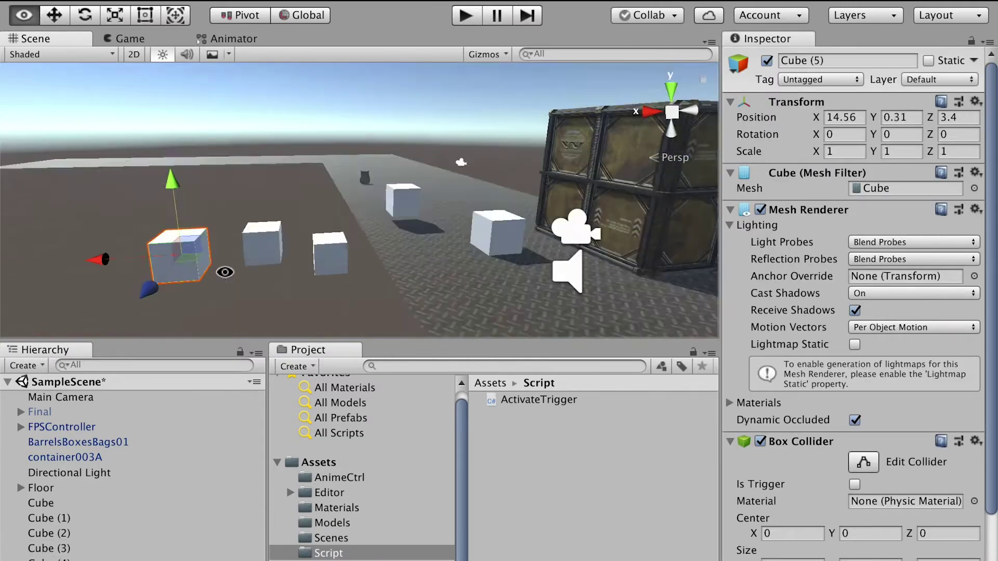
left_click_drag(100, 227, 23, 231)
left_click_drag(88, 245, 99, 286, "alt")
left_click_drag(62, 328, 64, 317)
left_click_drag(119, 250, 122, 205, "alt")
left_click_drag(124, 177, 123, 159)
left_click_drag(218, 187, 312, 259, "alt")
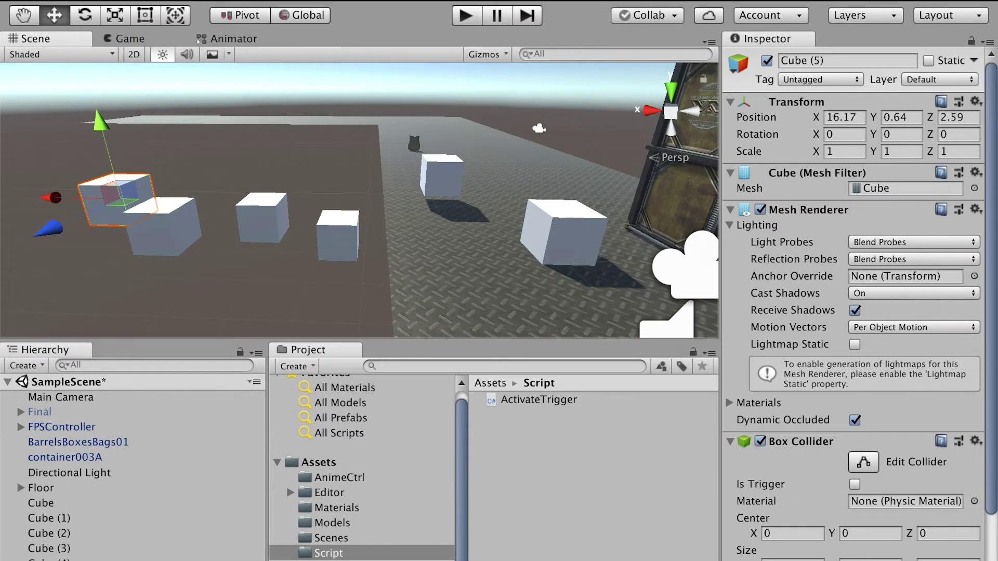
- Create an empty game object and raise it to about Y 0.14, near the stepping cube closest to the floor
left_click(280, 1)
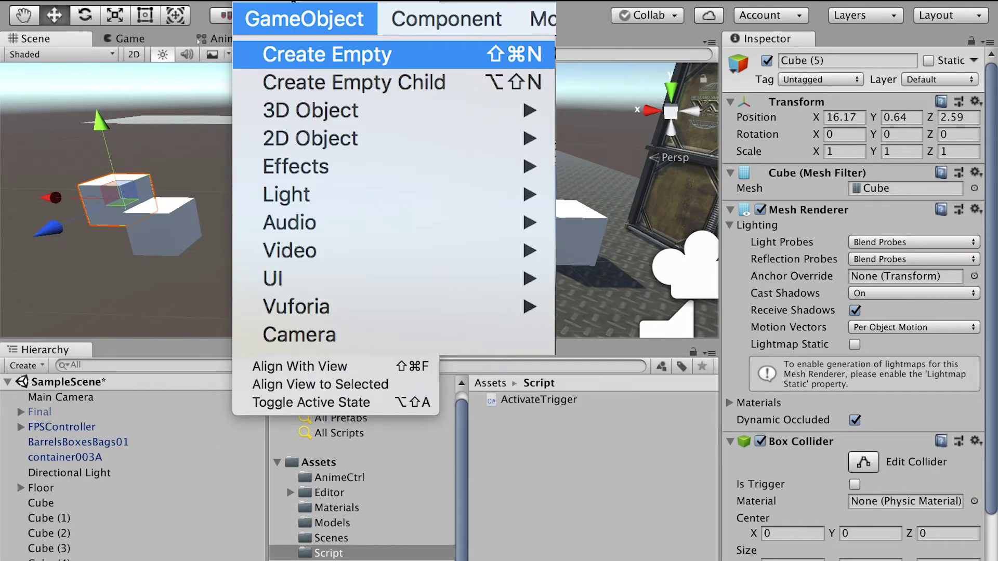
key("shift+super+n")
left_click_drag(420, 208, 313, 237, "alt")
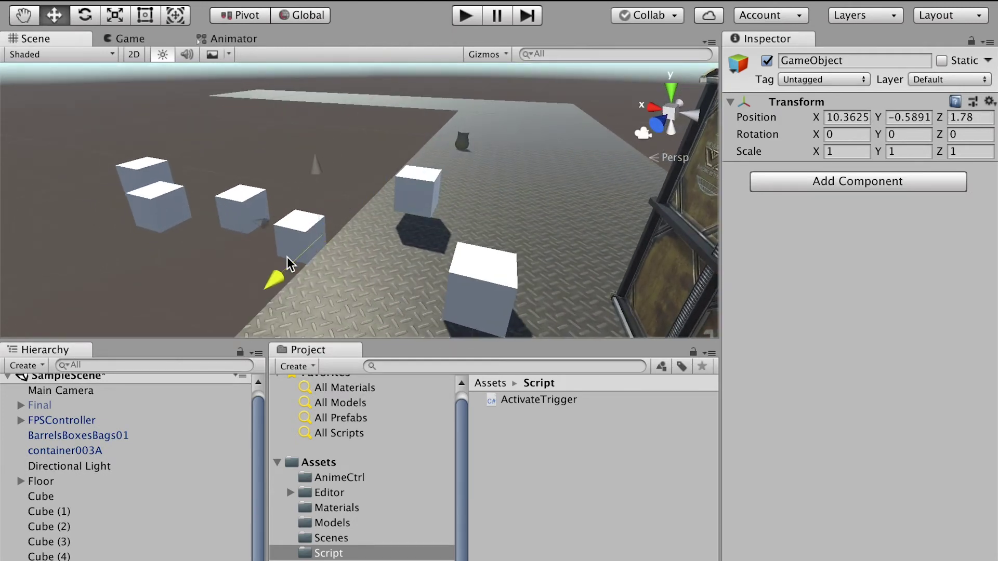
left_click_drag(314, 163, 314, 134)
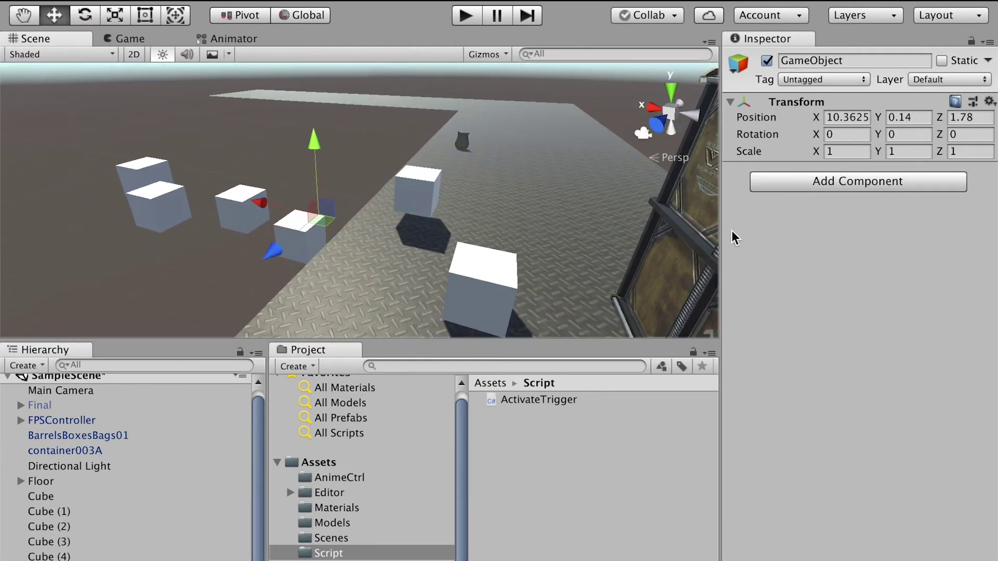
- Add a Box Collider to the empty game object and make it a trigger
left_click(834, 183)
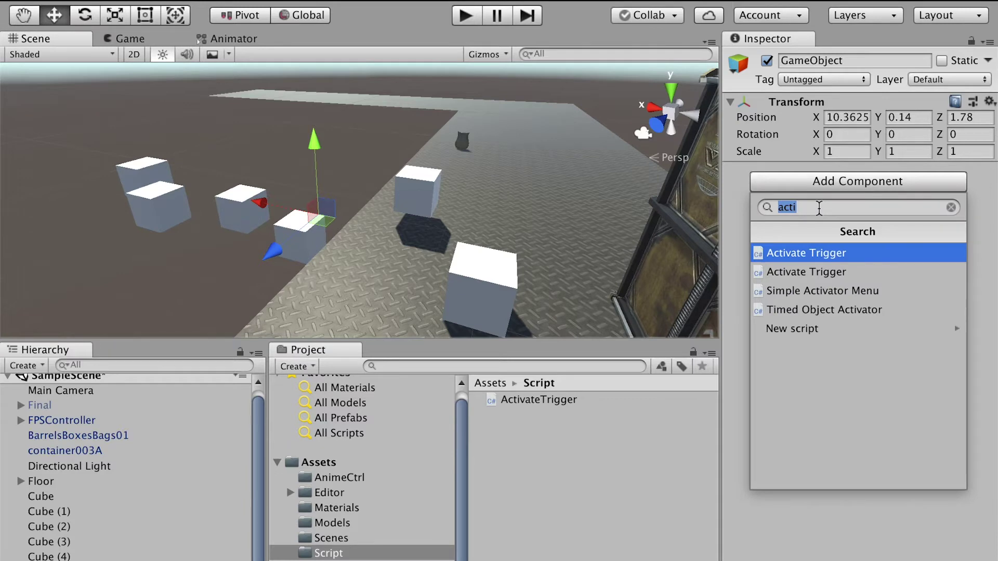
type("box")
left_click(805, 257)
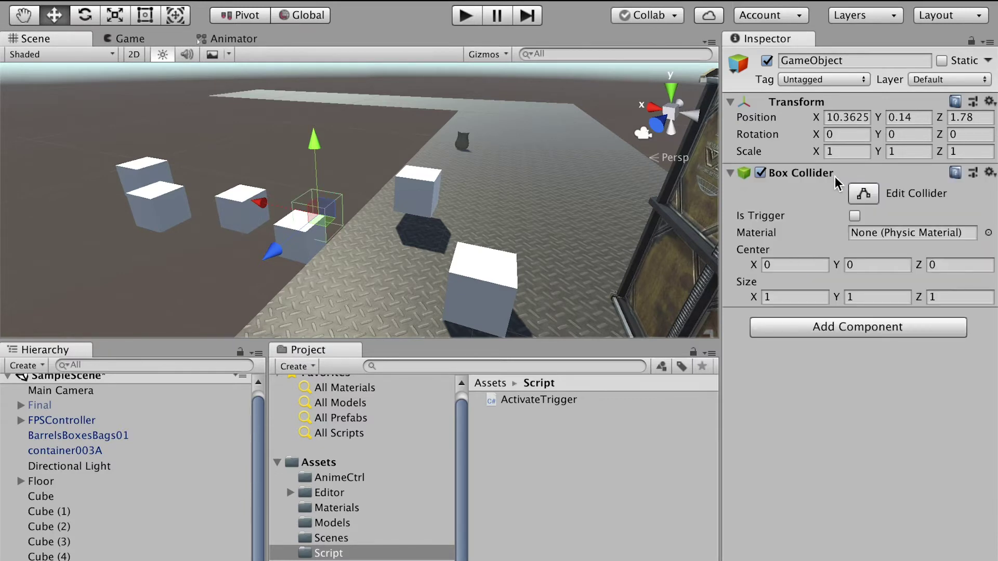
left_click_drag(374, 230, 436, 215, "alt")
key("f")
- Duplicate the trigger object and position the copy over Cube (3), at about X 12.6, Y 0.41, Z 2.22
left_click_drag(270, 217, 141, 193)
key("super+d")
left_click_drag(157, 140, 157, 125)
left_click_drag(157, 125, 136, 244, "alt")
left_click_drag(131, 247, 140, 241)
left_click_drag(113, 184, 122, 184)
scroll(125, 192, "down", 5)
- Duplicate the trigger object again and position the copy over the next stepping cube, Cube (4), undoing a stray change
key("super+d")
left_click_drag(167, 214, 104, 192)
left_click_drag(167, 239, 186, 145)
left_click(195, 177)
key("super+z")
left_click_drag(185, 145, 182, 317, "alt")
left_click_drag(182, 317, 181, 330)
- Make one more copy of the trigger object and position it by the farthest stepping cube, Cube (5)
key("super+d")
left_click_drag(129, 267, 58, 263)
left_click_drag(177, 251, 364, 271, "alt")
left_click_drag(407, 295, 403, 291)
left_click_drag(358, 156, 289, 188, "alt")
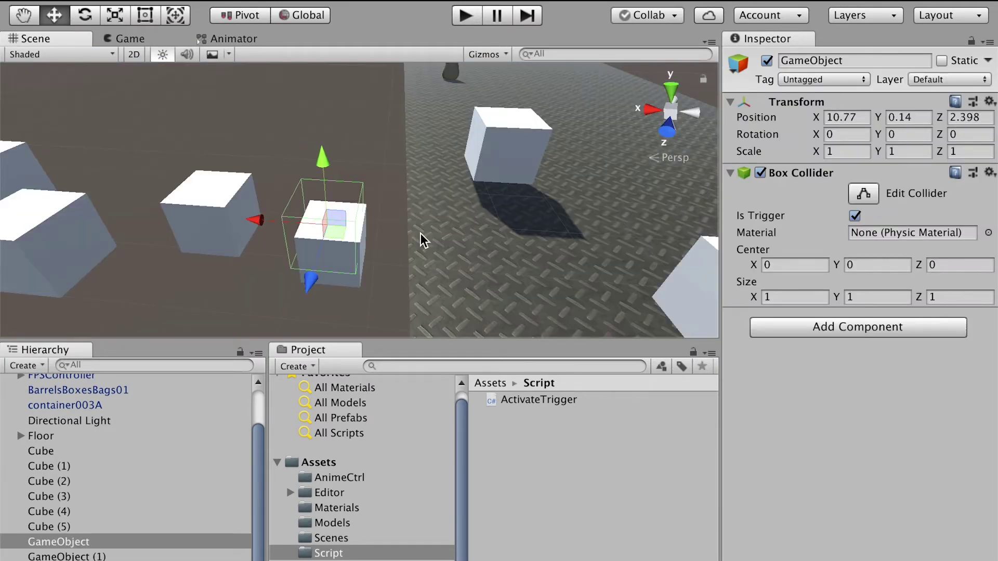
- Duplicate the first trigger object, move the copy onto the floor's edge at about X 8.97, and scale it to about 1.884 in Z
key("super+d")
left_click_drag(250, 224, 509, 227)
key("r")
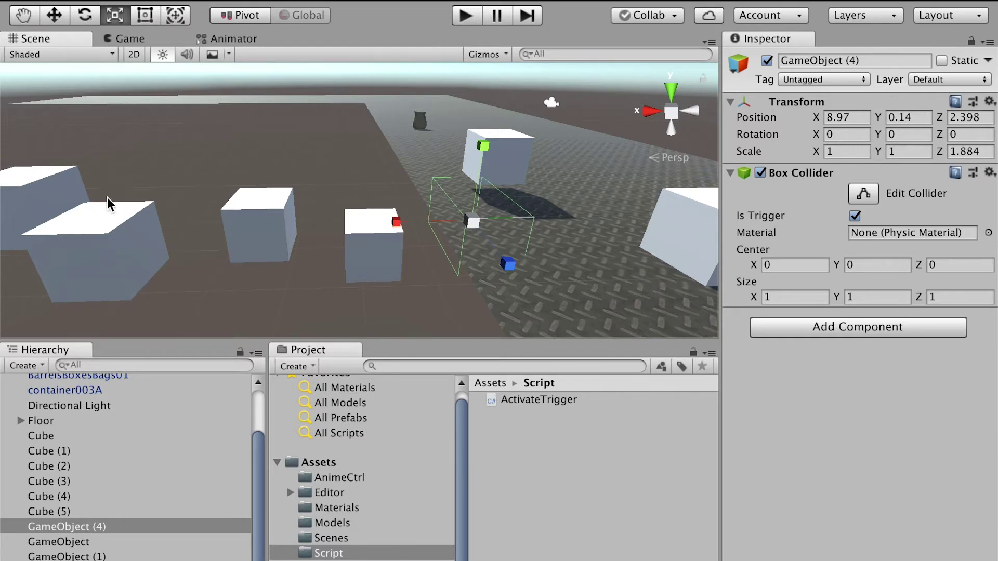
left_click_drag(457, 178, 418, 253, "alt")
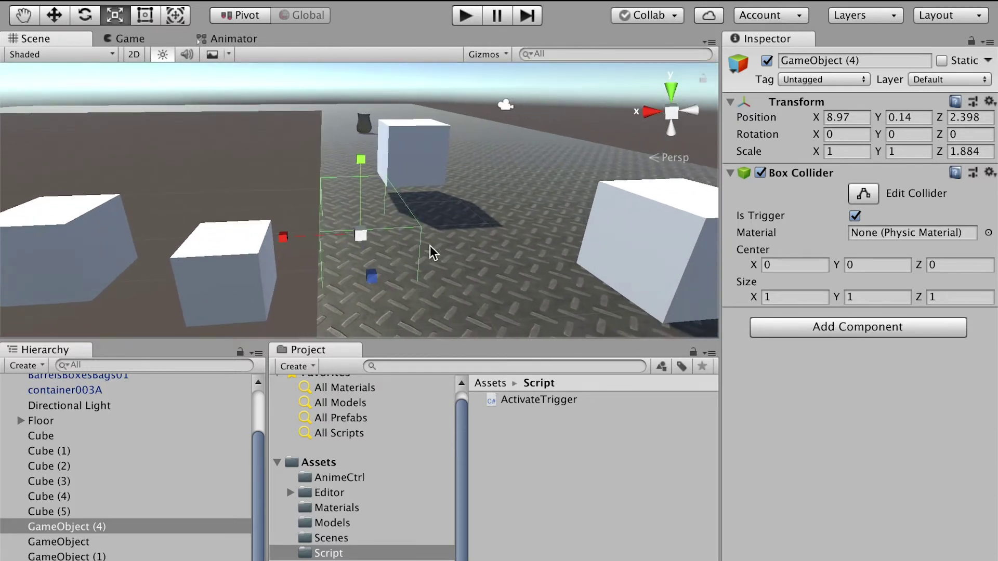
- Add the Activate Trigger script to GameObject (4), with FPSController as the source and Cube (2) as the target to activate
left_click(838, 327)
type("ac")
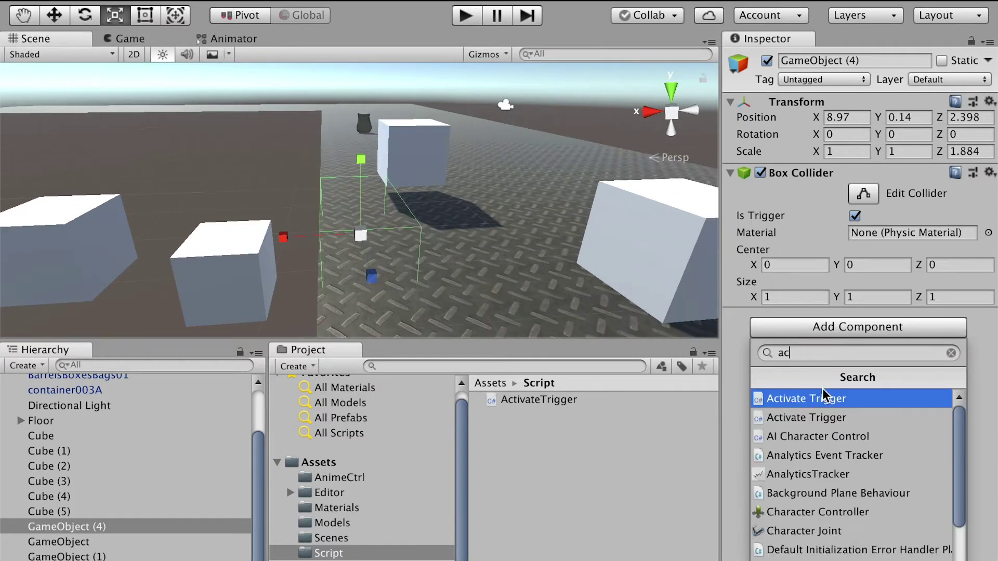
left_click(824, 396)
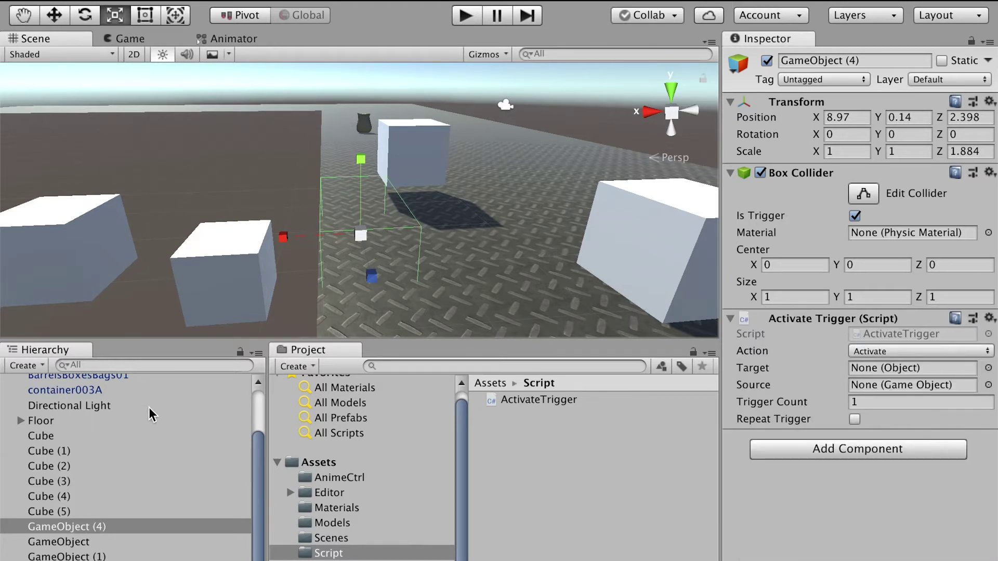
scroll(150, 414, "up", 3)
left_click_drag(68, 426, 882, 394)
scroll(161, 470, "down", 3)
left_click(47, 465)
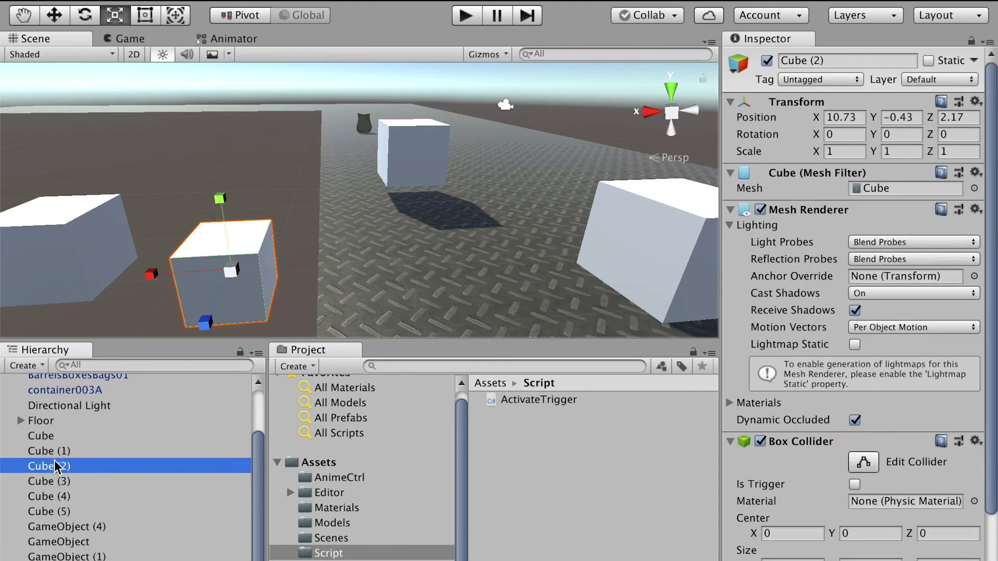
left_click(63, 527)
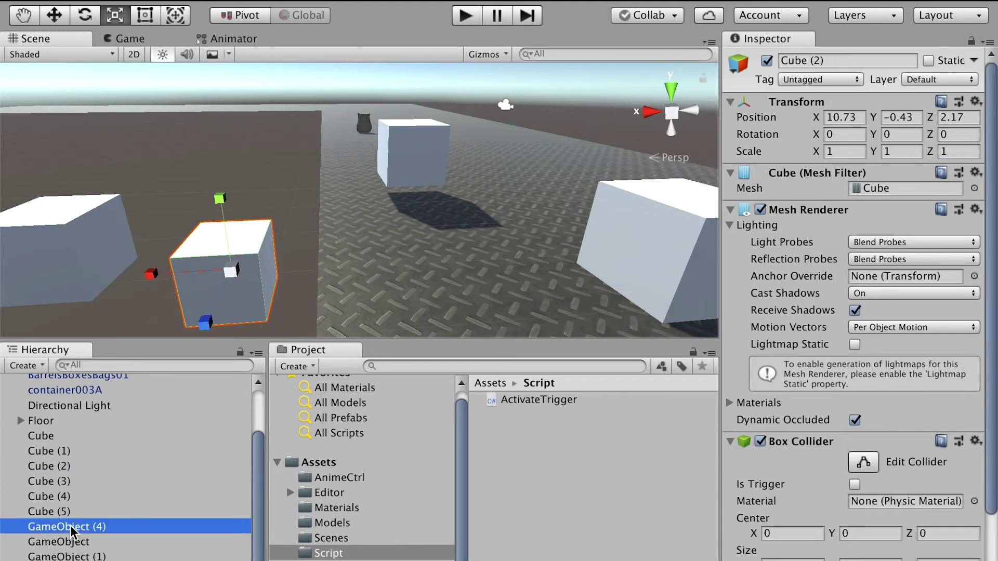
left_click_drag(55, 466, 877, 372)
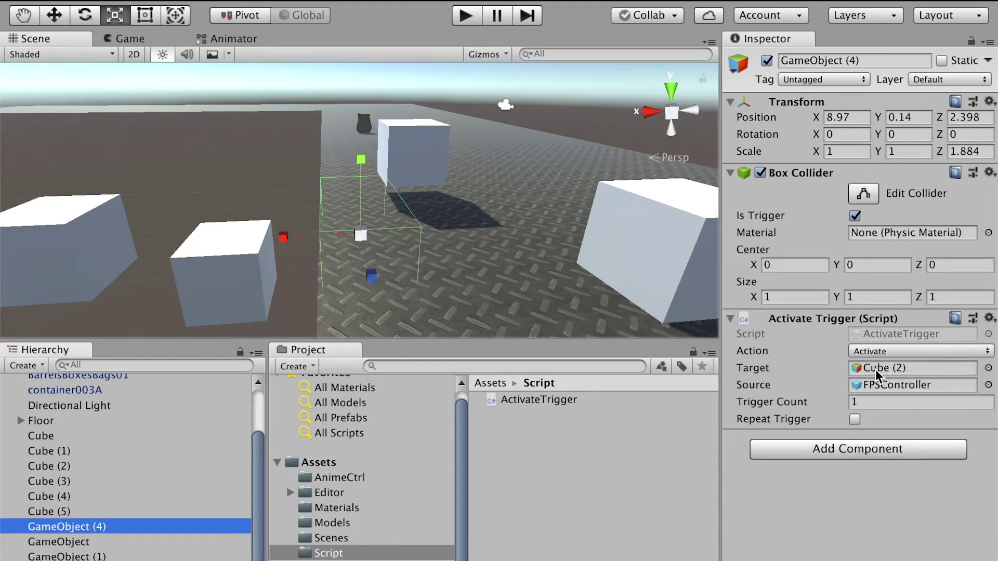
- Add the Activate Trigger script to GameObject, the trigger over Cube (2), with FPSController as the source and Cube (3) as the target
left_click(68, 542)
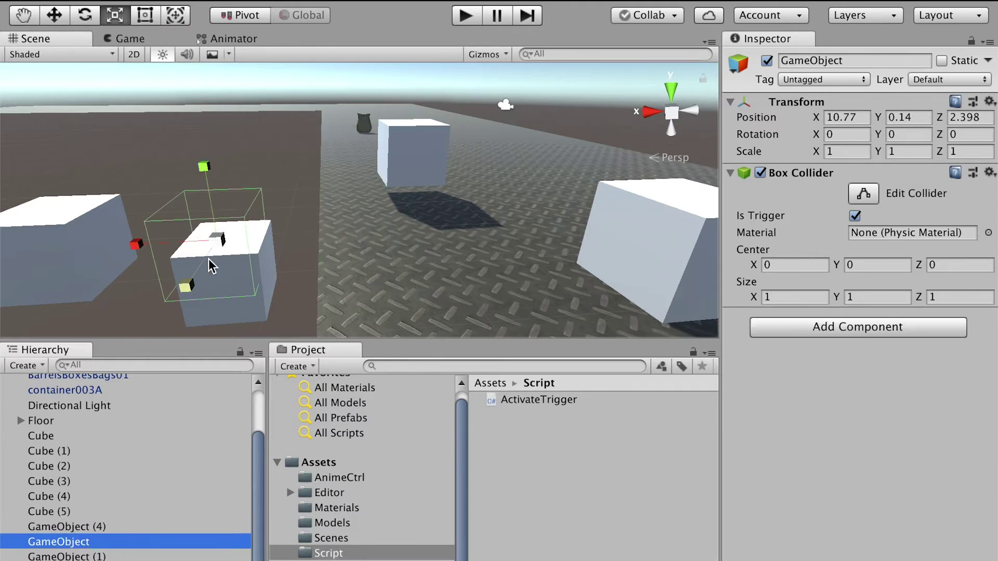
middle_click_drag(203, 262, 297, 259)
left_click(798, 341)
left_click(795, 401)
scroll(100, 405, "up", 3)
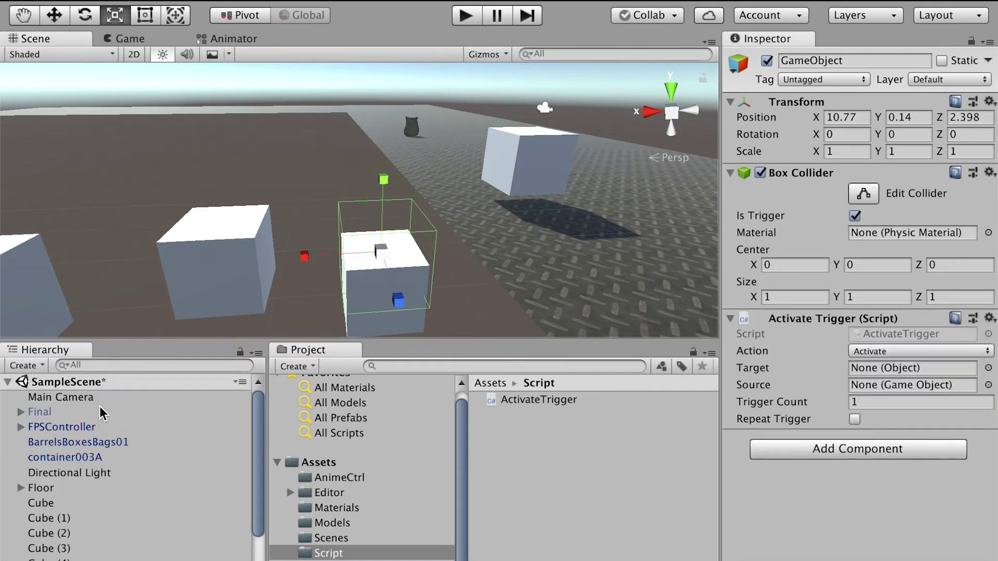
left_click_drag(61, 428, 919, 390)
scroll(83, 473, "down", 3)
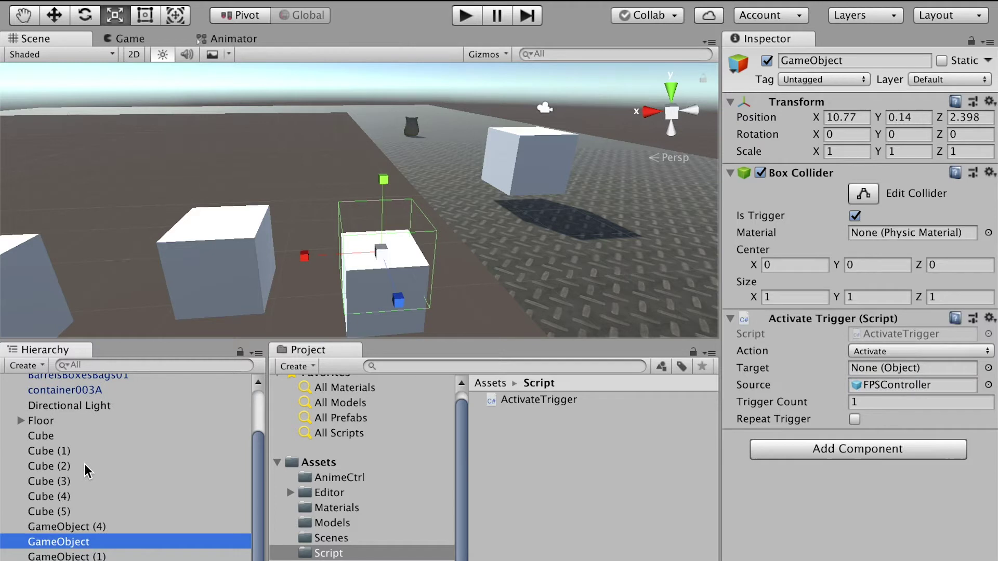
left_click_drag(54, 488, 878, 368)
- Add the Activate Trigger script to GameObject (1), the trigger over Cube (3), with FPSController as the source and Cube (4) as the target
left_click(58, 483)
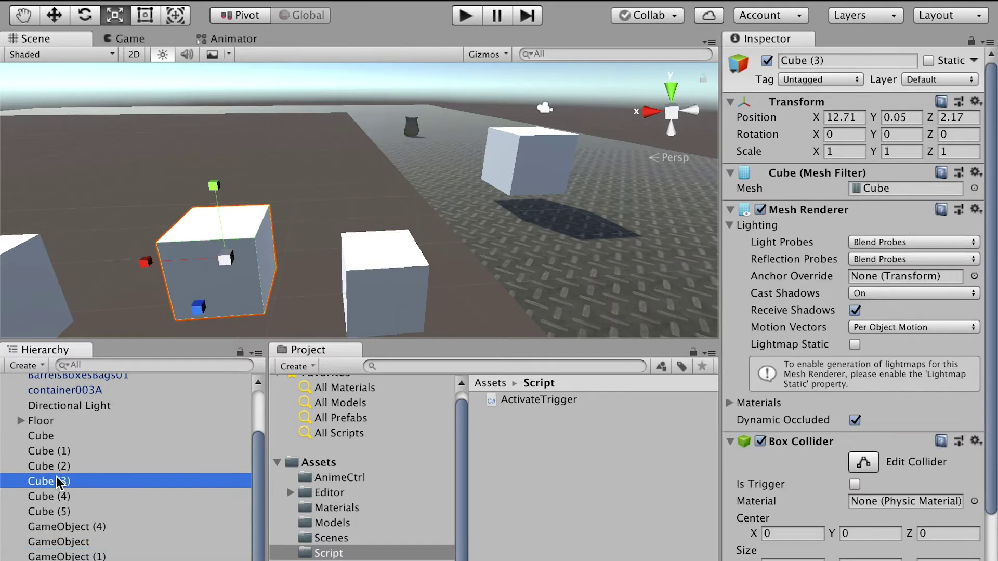
left_click(66, 556)
key("f")
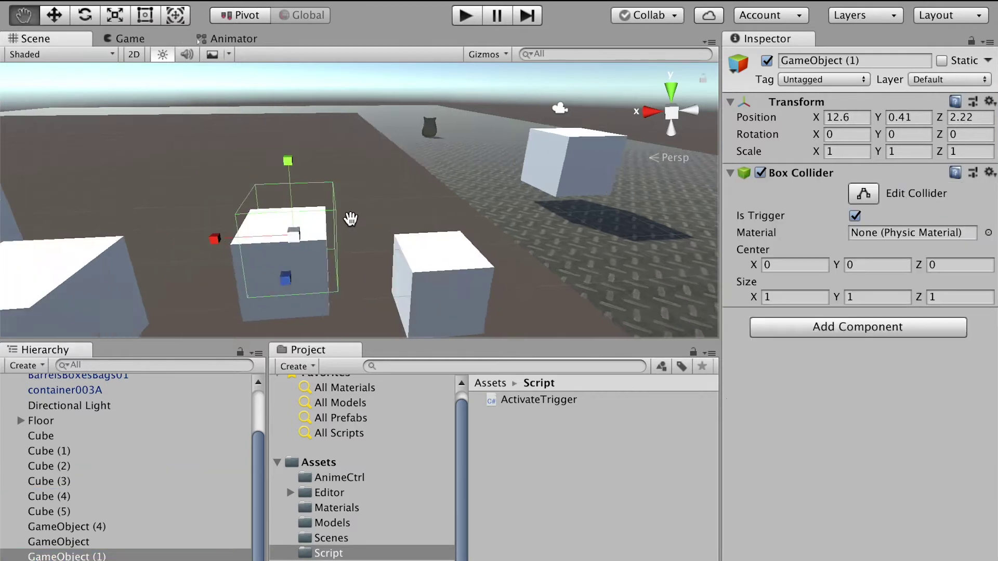
left_click(825, 327)
left_click(812, 400)
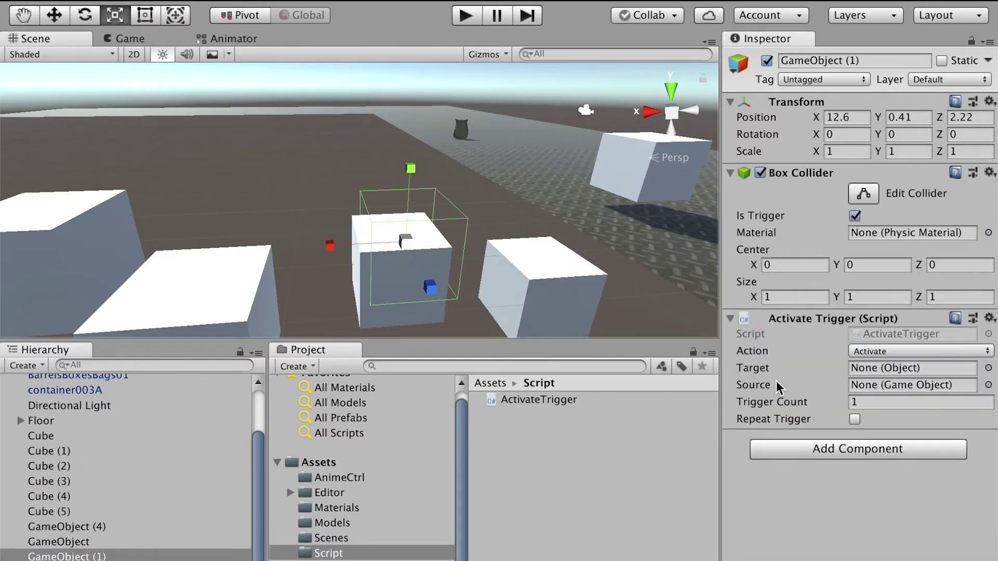
scroll(93, 407, "up", 5)
left_click_drag(62, 427, 882, 388)
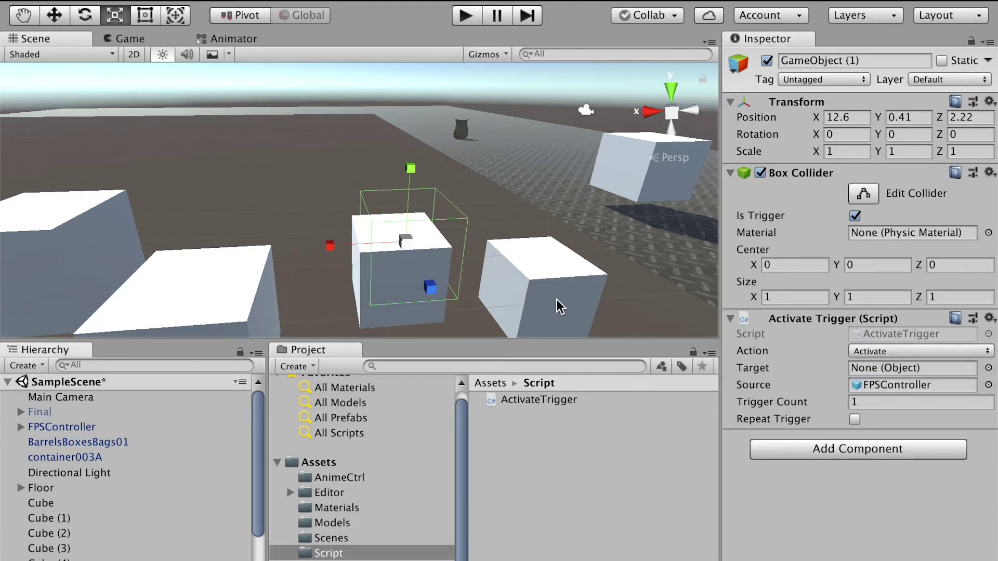
scroll(213, 403, "down", 3)
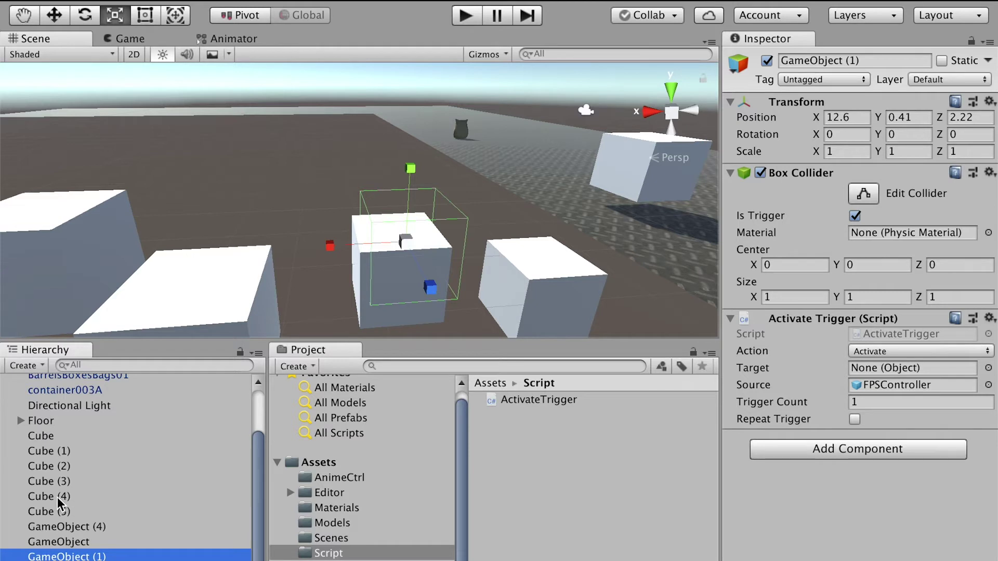
left_click_drag(57, 502, 893, 368)
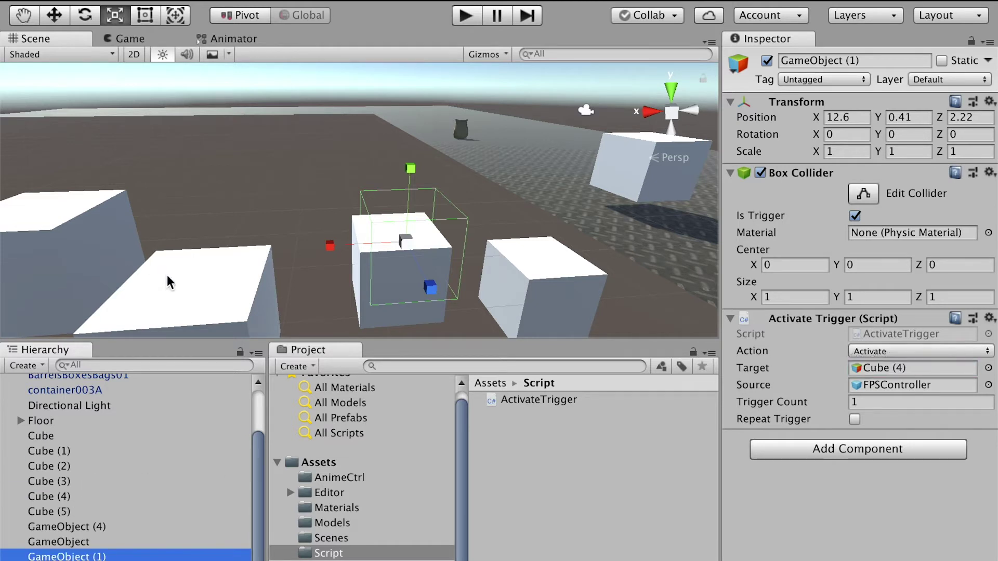
- Add the Activate Trigger script to GameObject (2), the trigger over Cube (4), with FPSController as the source and Cube (5) as the target
left_click(62, 494)
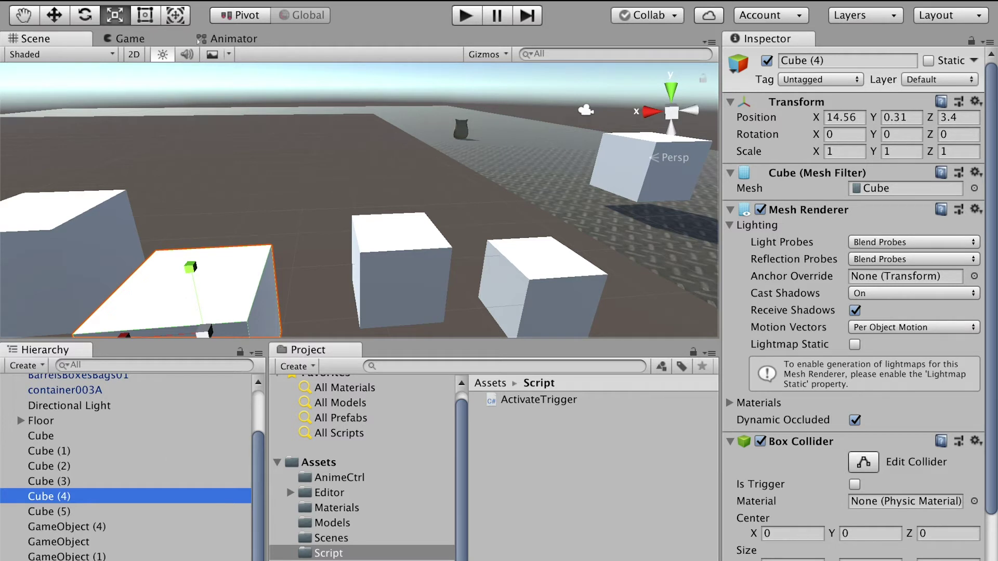
left_click(80, 560)
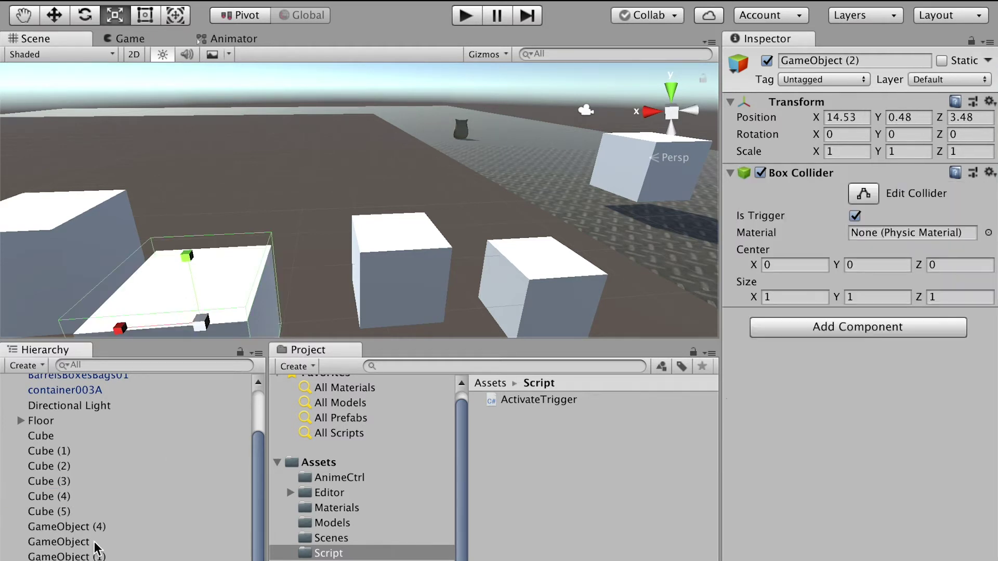
left_click(835, 326)
left_click(804, 400)
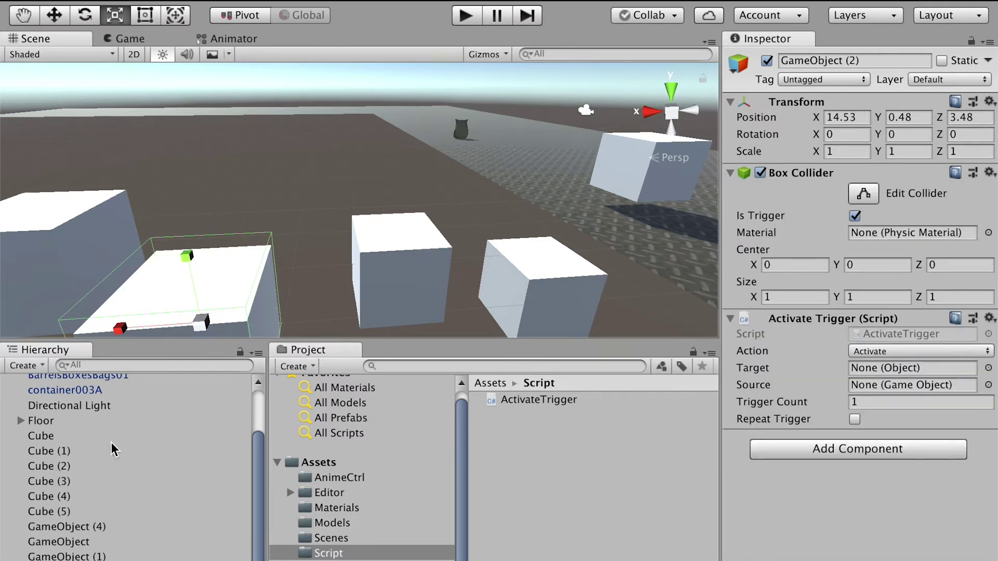
scroll(99, 444, "up", 3)
left_click_drag(45, 432, 883, 384)
scroll(51, 494, "down", 3)
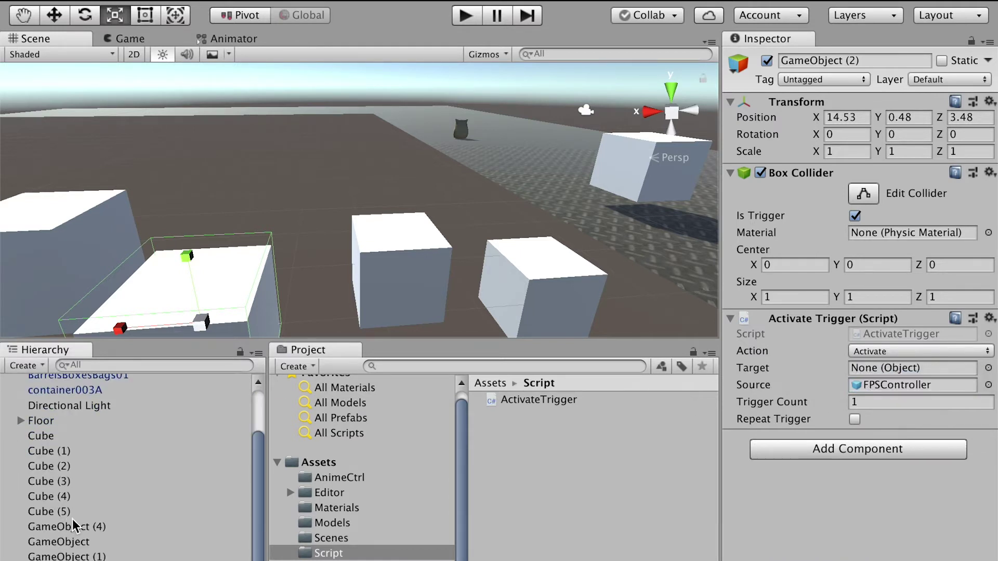
left_click_drag(51, 511, 883, 369)
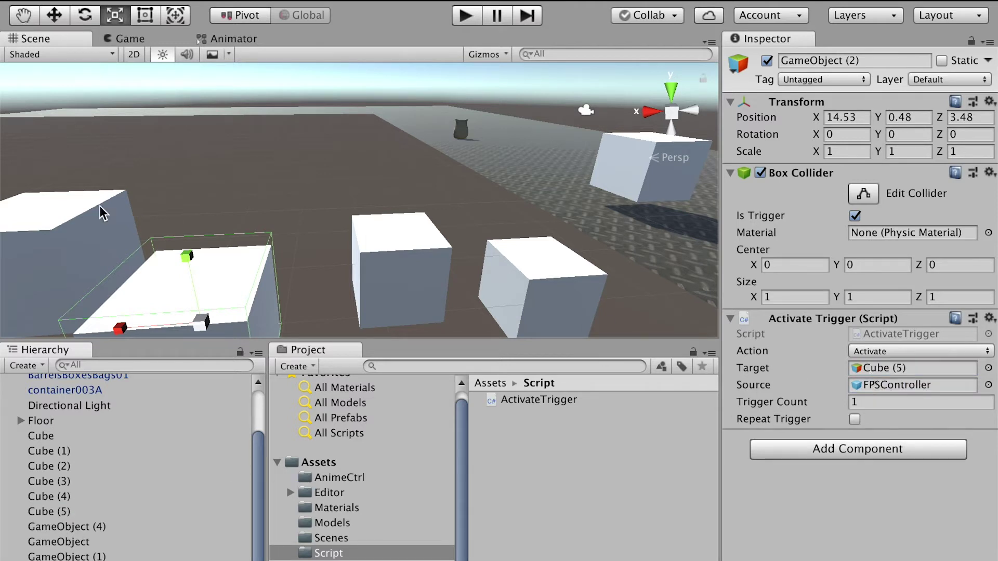
- Deactivate Cube (2) through Cube (5) together so that the stepping cubes start hidden
left_click(82, 235)
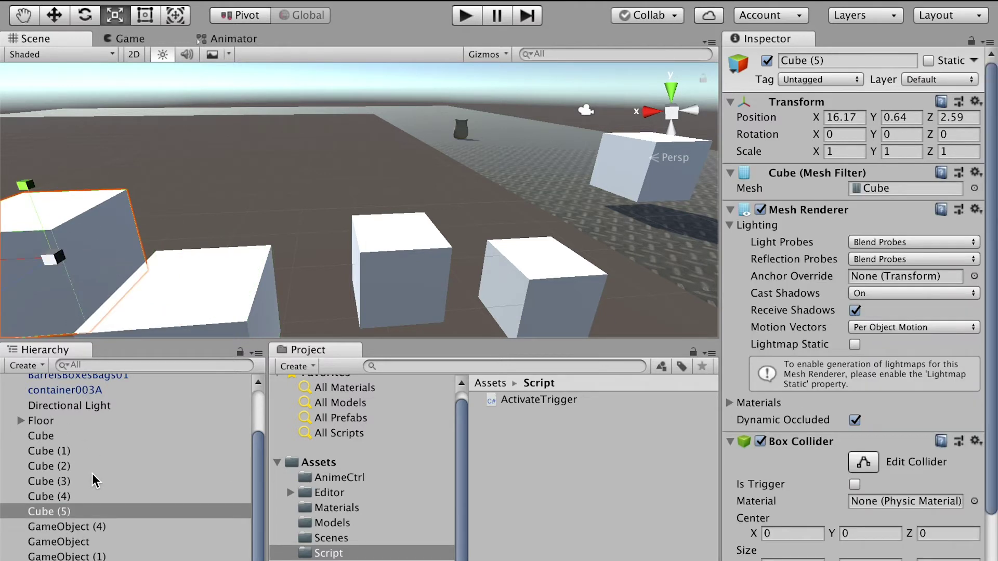
left_click(61, 467)
left_click(59, 511, "shift")
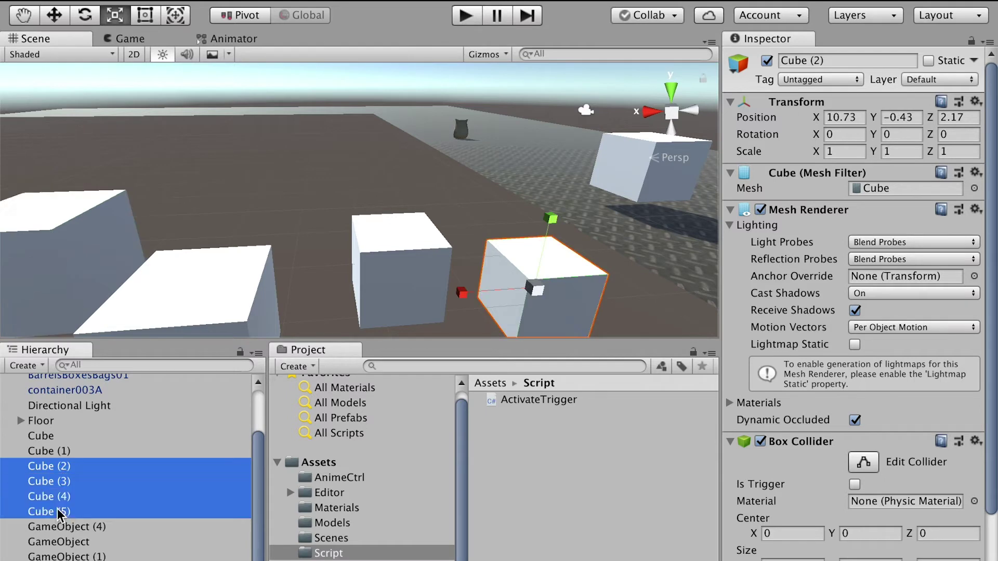
left_click(766, 60)
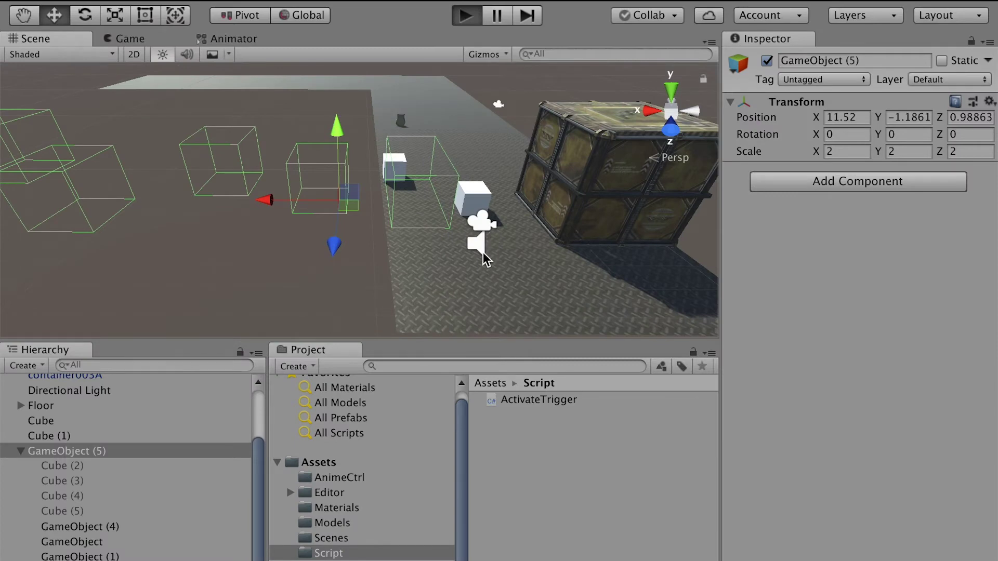
- Play-test the trigger chain by walking off the floor's edge and jumping forward from one stepping cube to the next
key("w")
key("w")
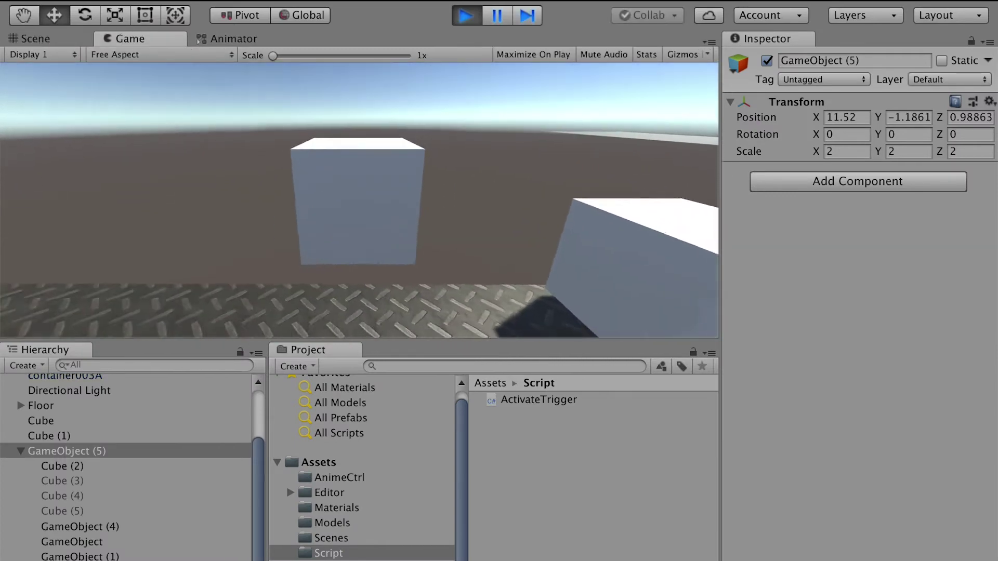
key("s")
key("w")
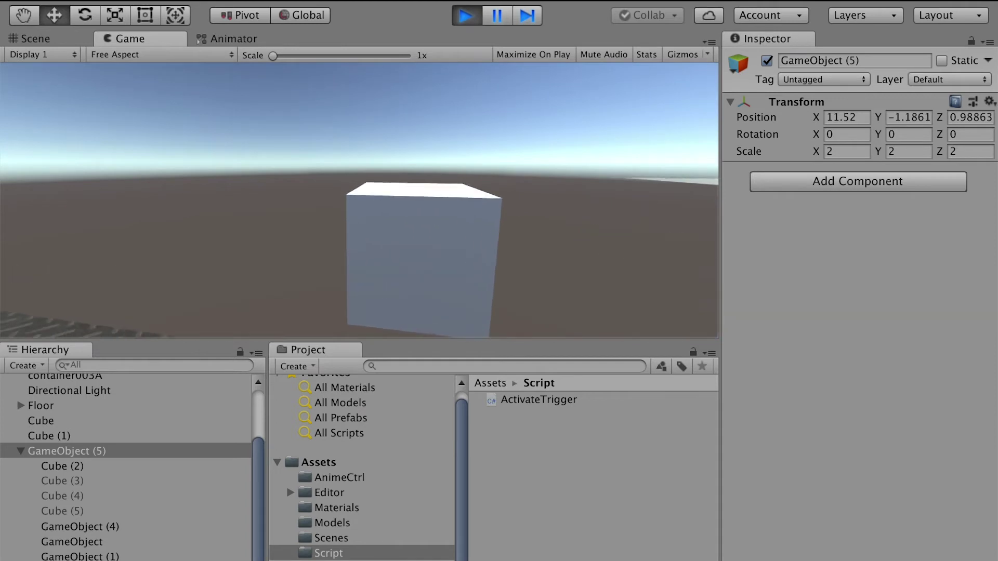
key("w")
key("space")
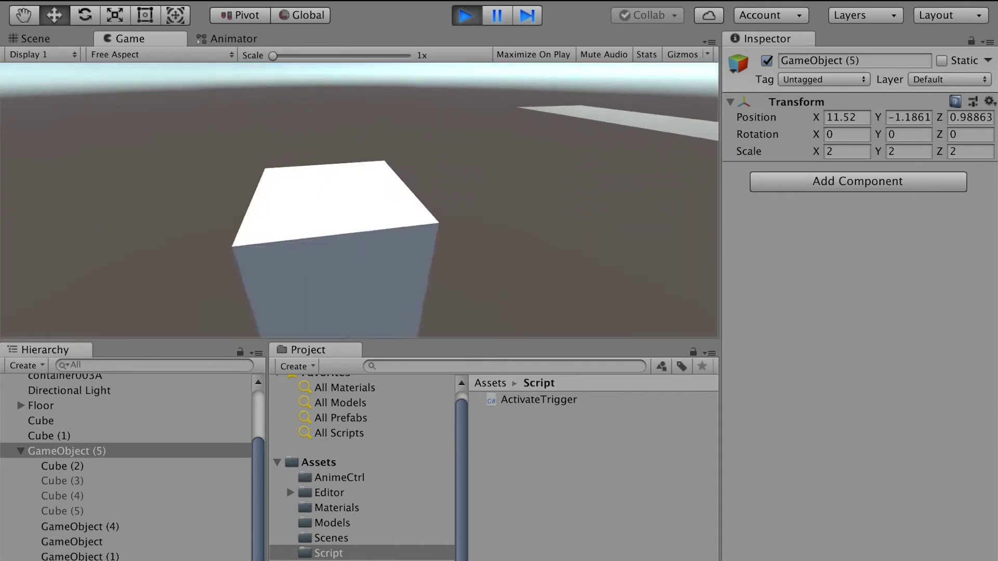
key("w")
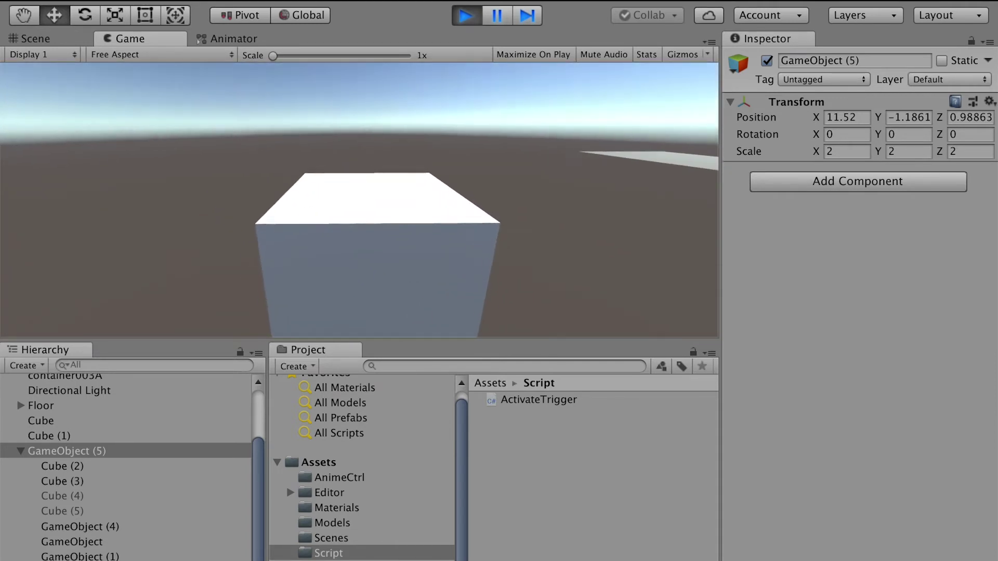
key("w")
key("space")
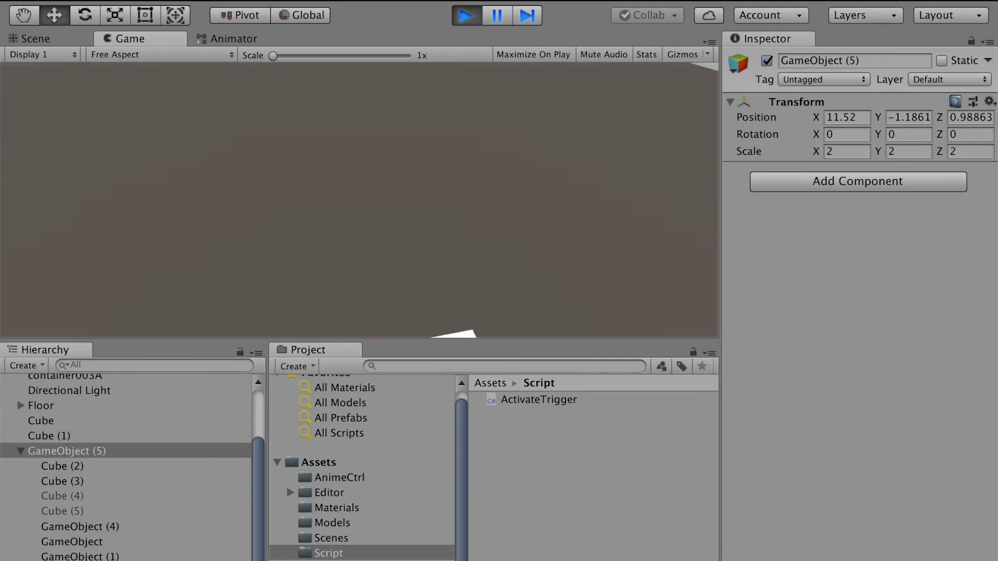
key("w")
key("space")
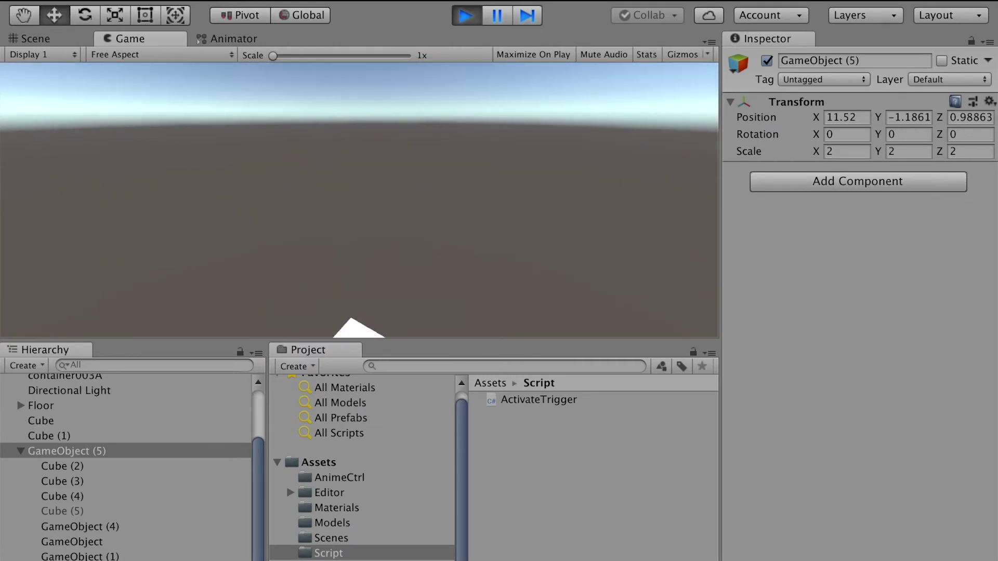
key("w")
key("space")
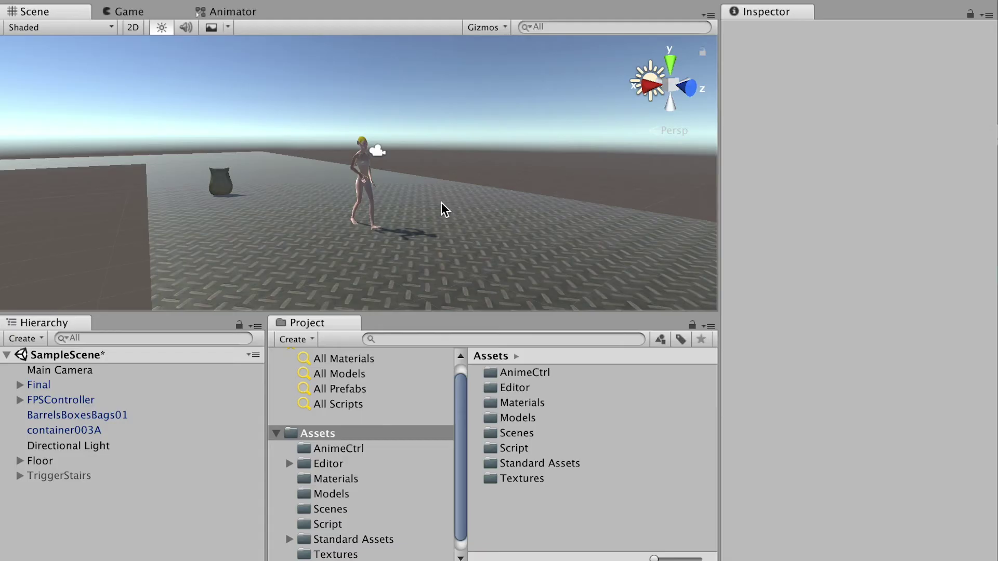
- Switch to Maya and examine the animated cage, inspecting the Door, Cage and DoorStill objects and scrubbing the timeline from frame 1 to 46
key("super+Tab")
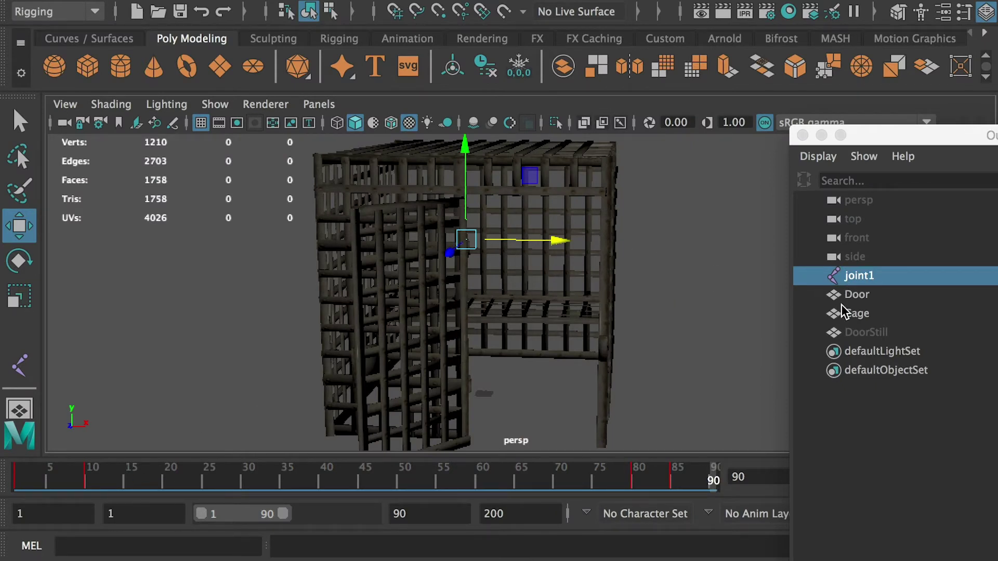
mouse_move(38, 467)
left_mouse_down()
mouse_move(22, 478)
mouse_move(512, 483)
mouse_move(379, 496)
mouse_move(78, 491)
mouse_move(583, 485)
mouse_move(548, 504)
mouse_move(17, 494)
mouse_move(718, 483)
mouse_move(23, 475)
left_mouse_up()
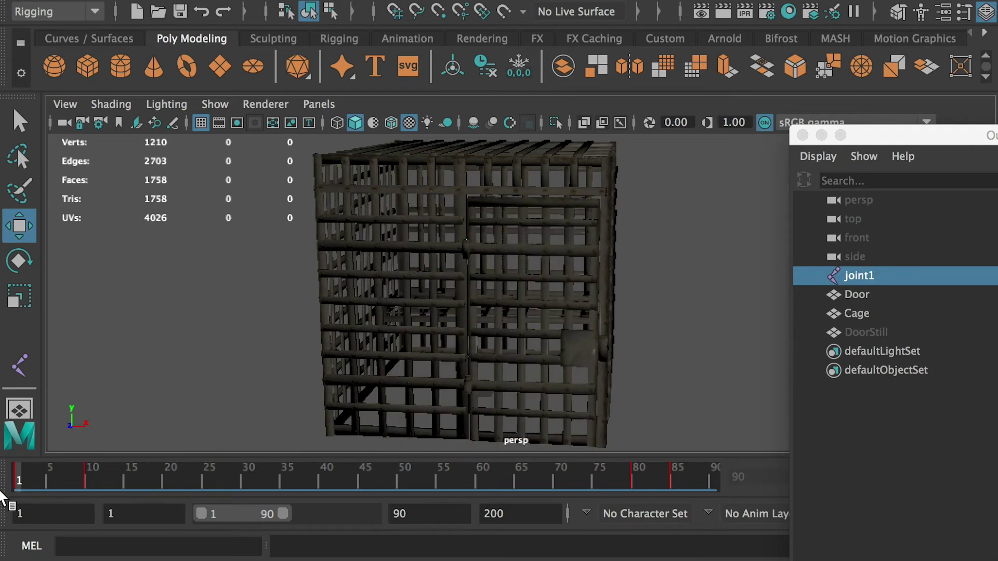
left_click(852, 295)
left_click_drag(849, 299, 585, 290)
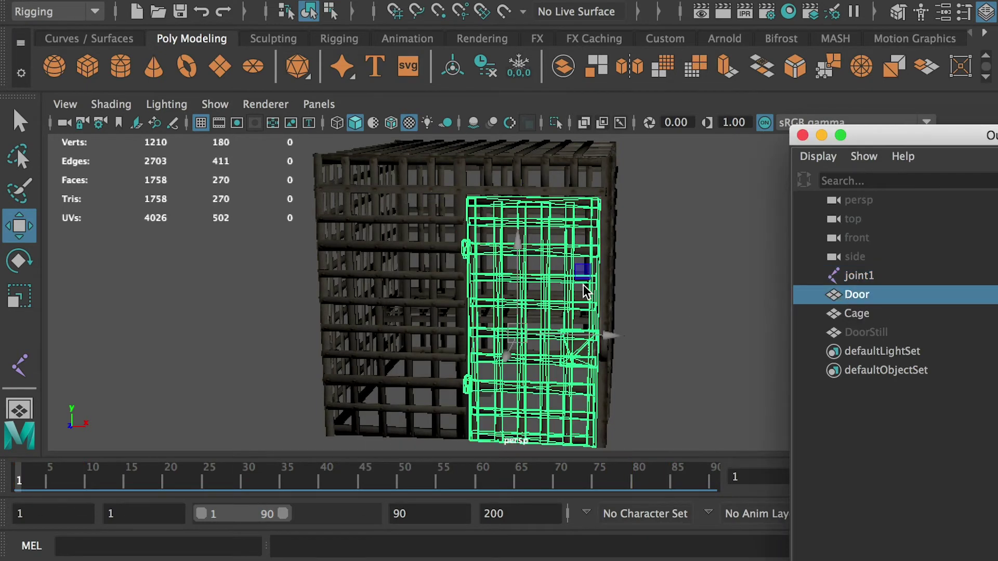
left_click(835, 315)
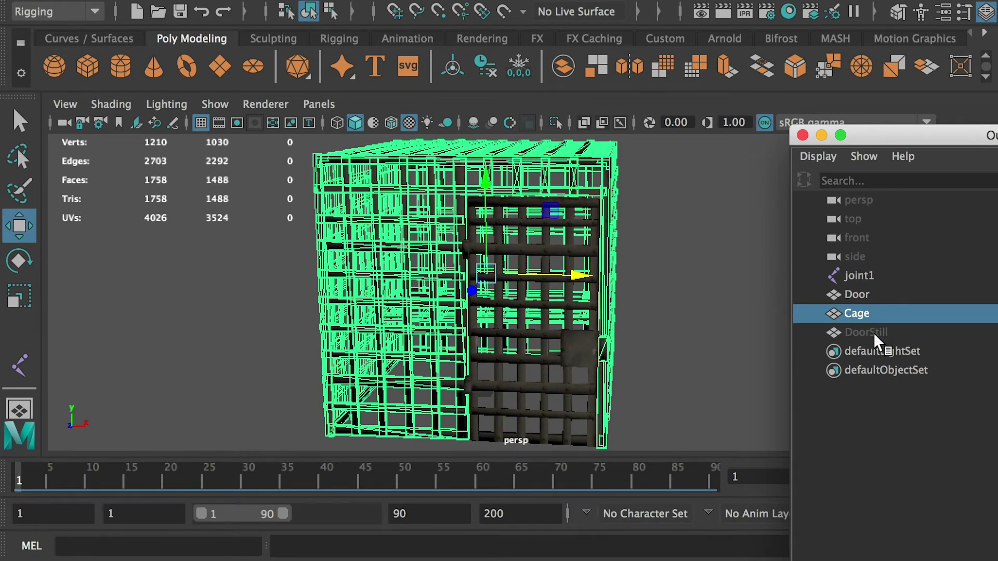
left_click_drag(877, 342, 864, 292)
left_click_drag(165, 478, 373, 473)
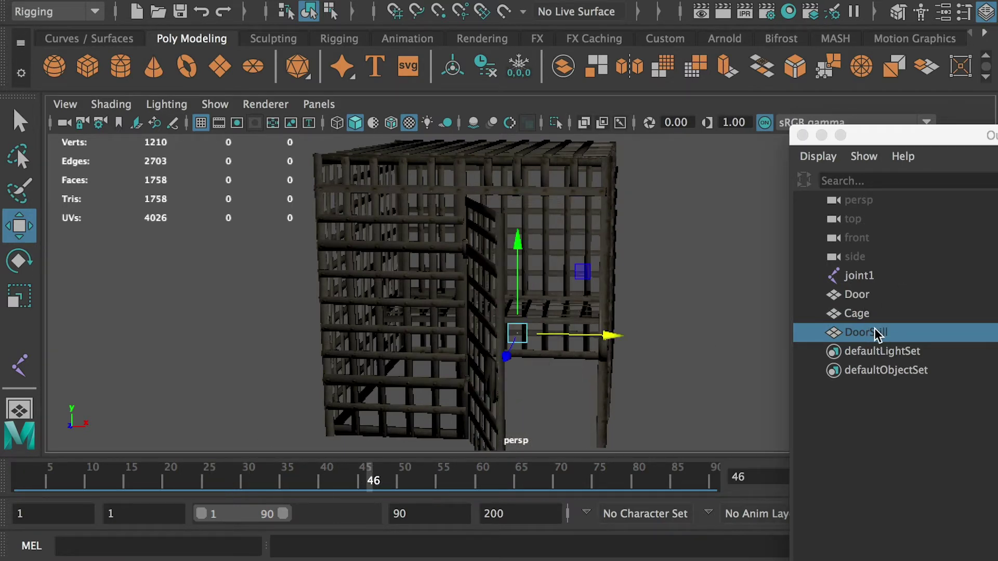
- Show the DoorStill mesh, compare it with the animated door at frame 56, and hide it again
key("shift+h")
left_click_drag(625, 269, 523, 321, "alt")
left_click_drag(243, 486, 444, 491)
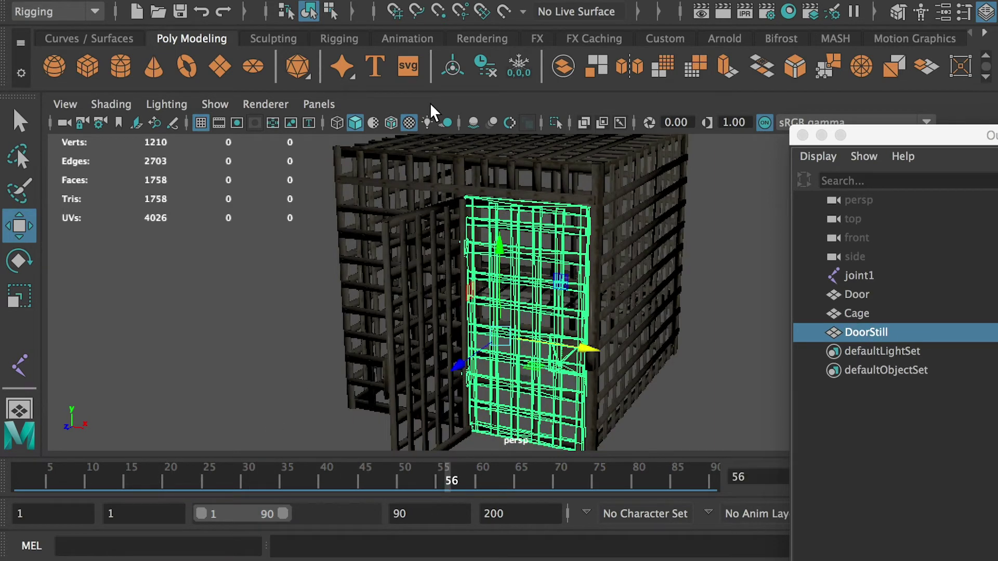
left_click(263, 4)
mouse_move(303, 84)
left_click(575, 96)
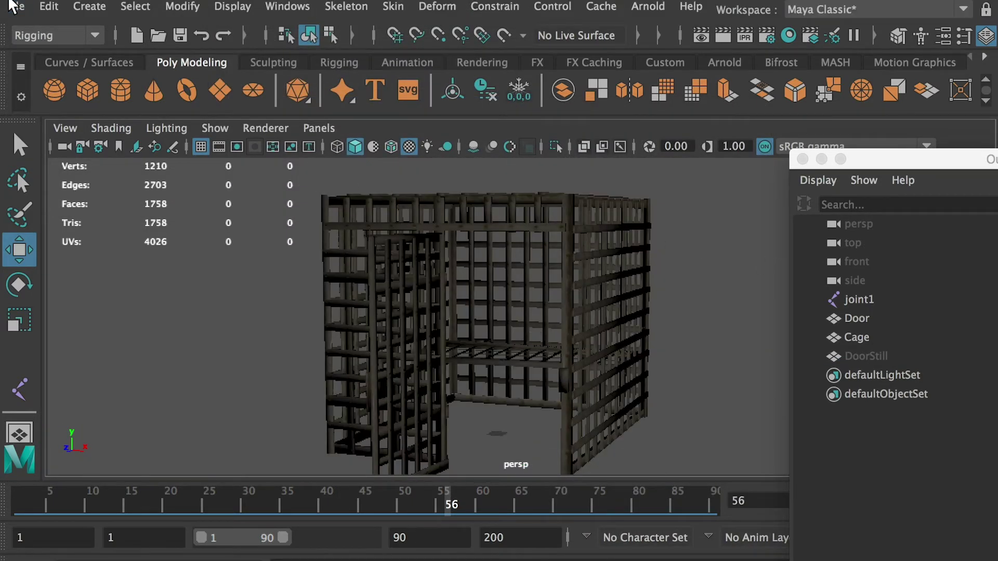
- Export the entire scene as FBX with Animation included, using the existing file name IronCage002.fbx in the Models folder
left_click(17, 6)
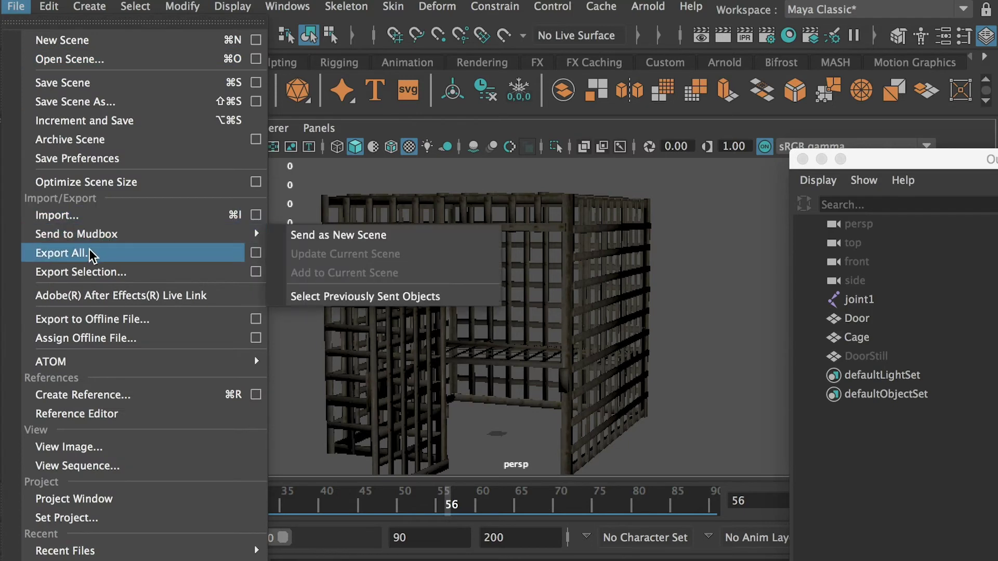
left_click(108, 252)
left_click(239, 145)
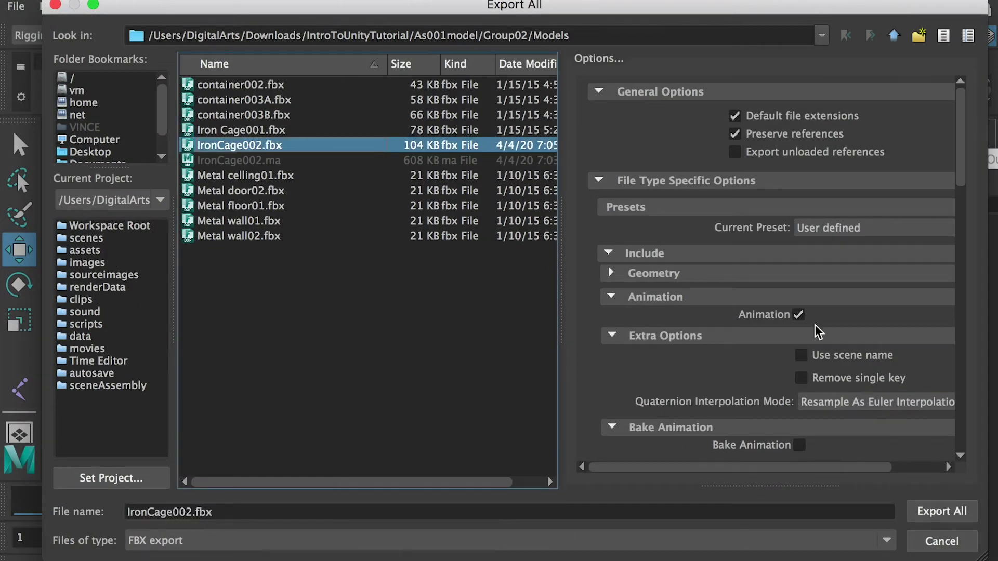
left_click_drag(965, 156, 929, 445)
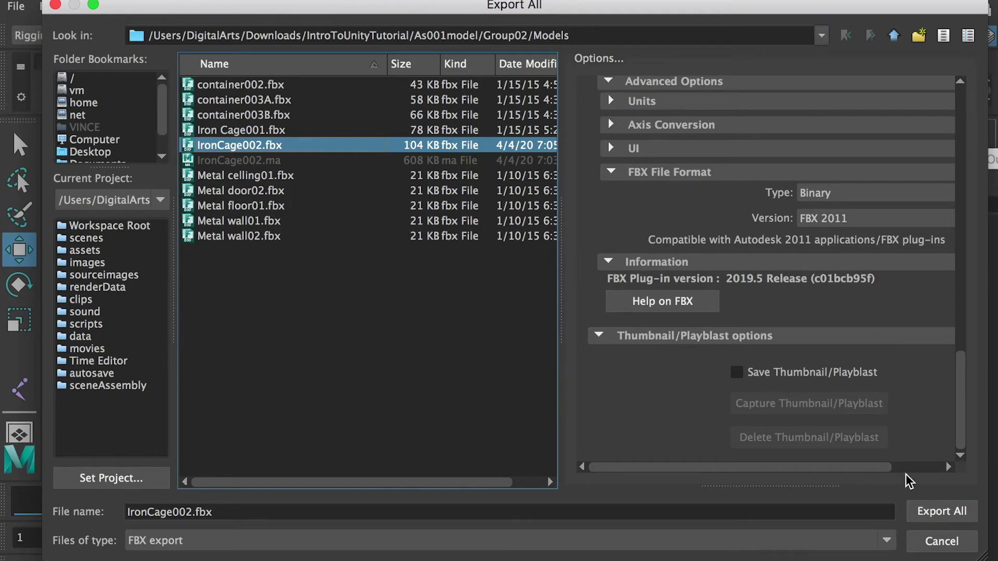
left_click(941, 511)
- Switch to Finder, locate IronCage002.fbx in the Models folder, and preview the texture files in the Textures folder
key("super+Tab")
left_click(502, 313)
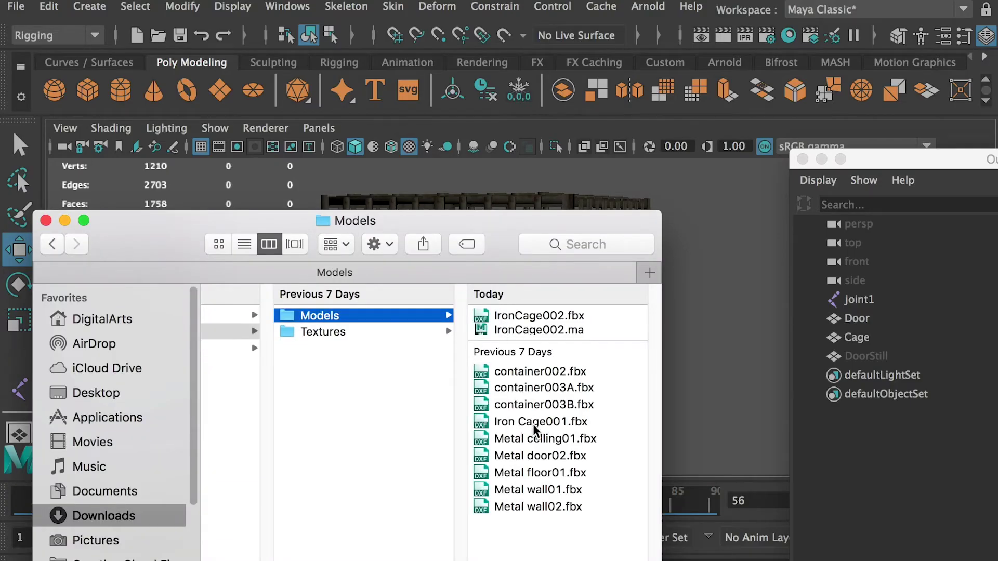
left_click(520, 315)
scroll(363, 330, "left", 2)
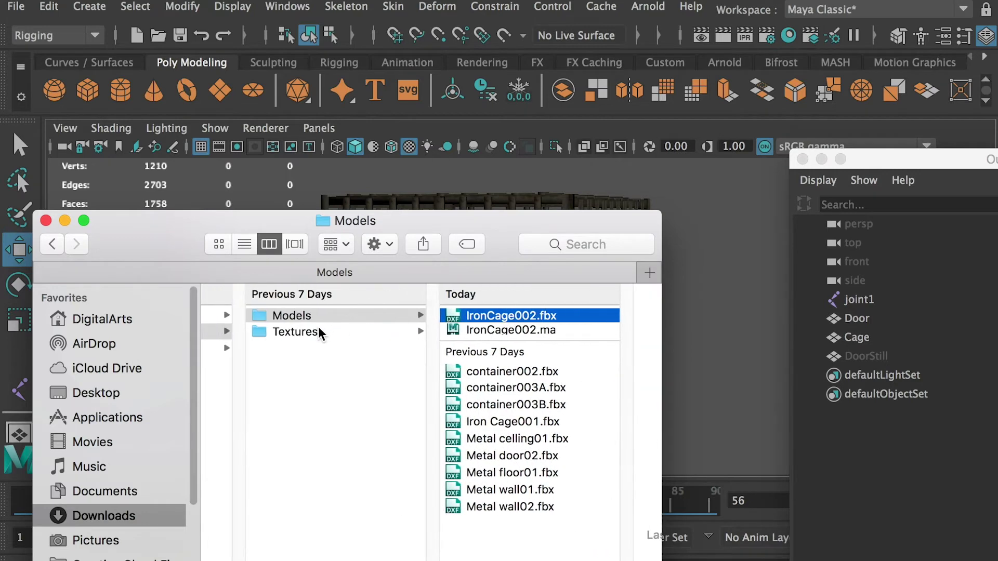
left_click(323, 331)
left_click(422, 455)
key("space")
key("Down")
key("Up")
key("space")
- Switch to Unity and place the IronCage002 model from the Models assets in the scene, standing on the floor
key("super+Tab")
left_click_drag(542, 509, 344, 249)
left_click_drag(404, 229, 494, 266, "alt")
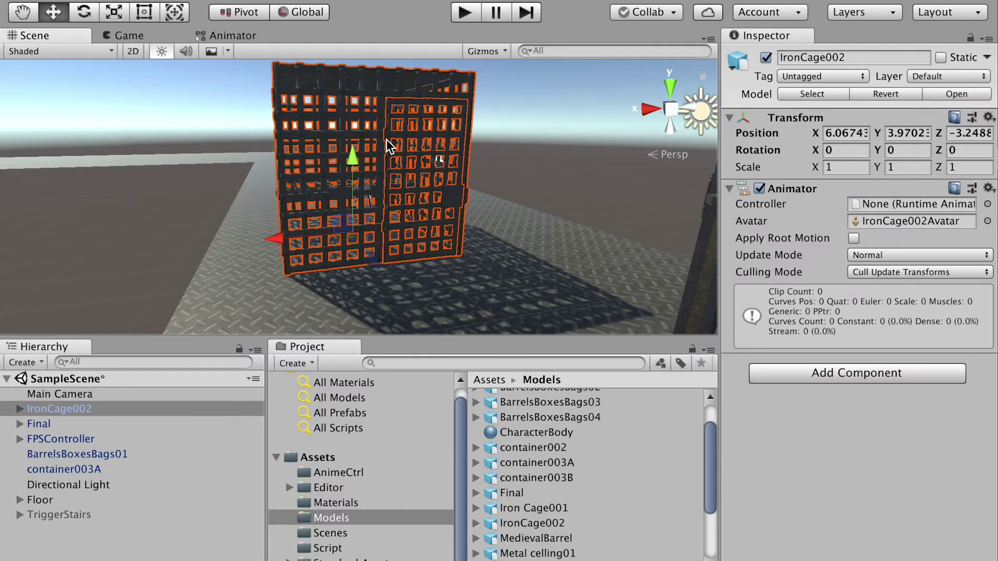
left_click_drag(435, 174, 503, 249, "alt")
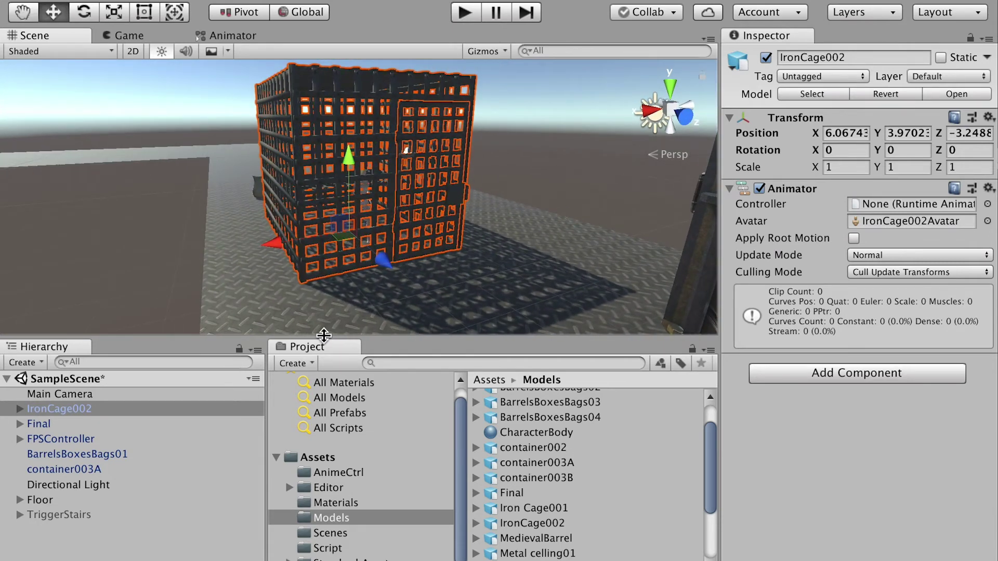
- Add a cube on the floor in front of the cage door, at about X 3.85, Y 0.52, Z 1.01, and make its collider a trigger
left_click(281, 0)
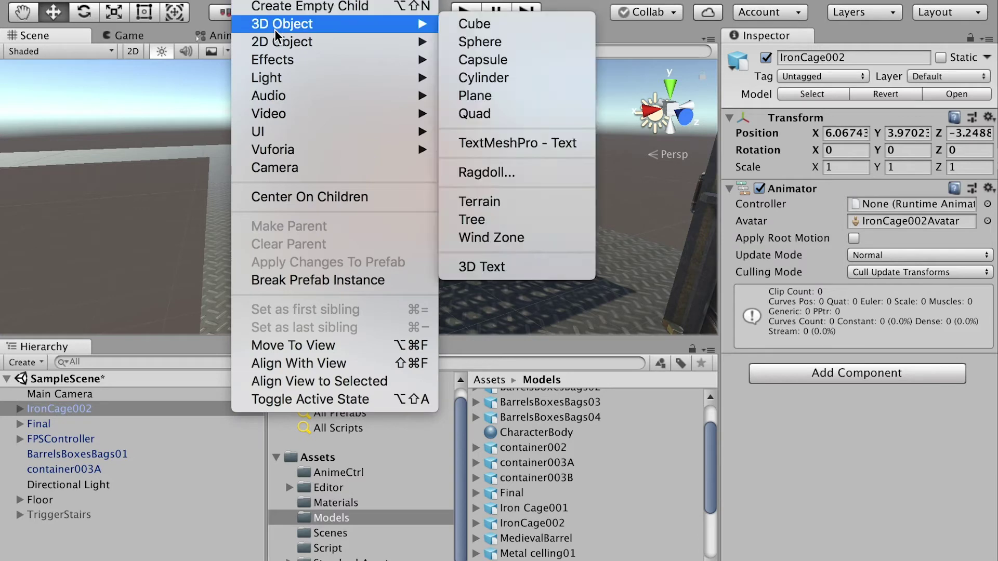
mouse_move(387, 18)
left_click(488, 21)
left_click_drag(389, 216, 444, 256)
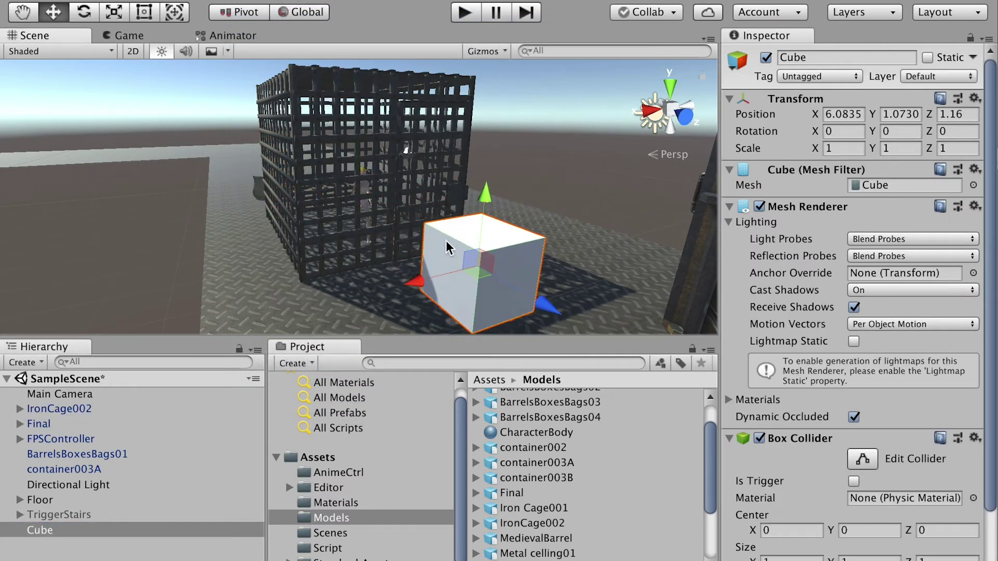
left_click_drag(487, 194, 484, 212)
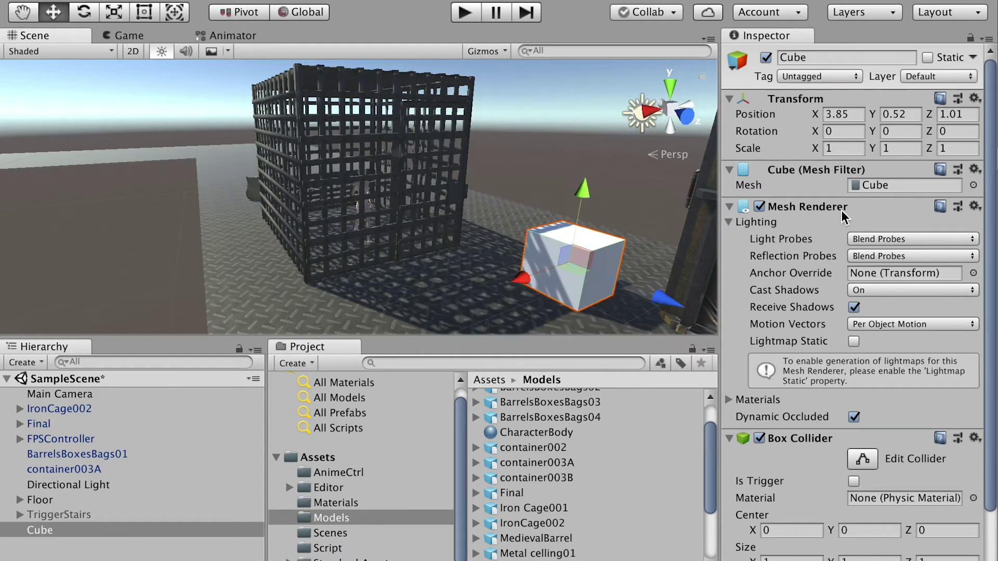
left_click_drag(990, 206, 989, 270)
left_click(853, 404)
- Add a second animation clip in the import settings of the IronCage002 model asset and name it OpenDoorAnimation
left_click_drag(498, 206, 446, 203, "alt")
left_click(26, 412)
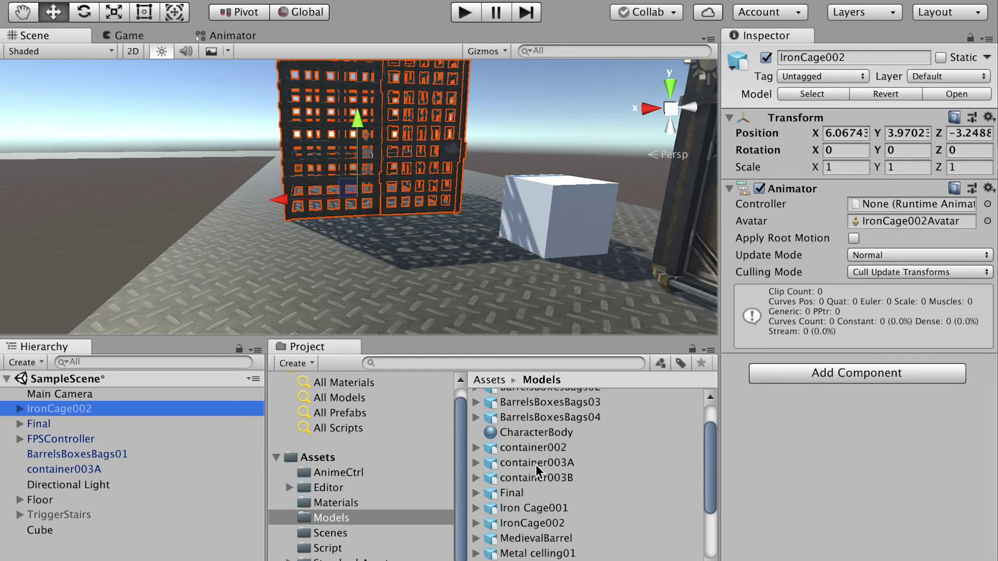
left_click_drag(711, 456, 710, 492)
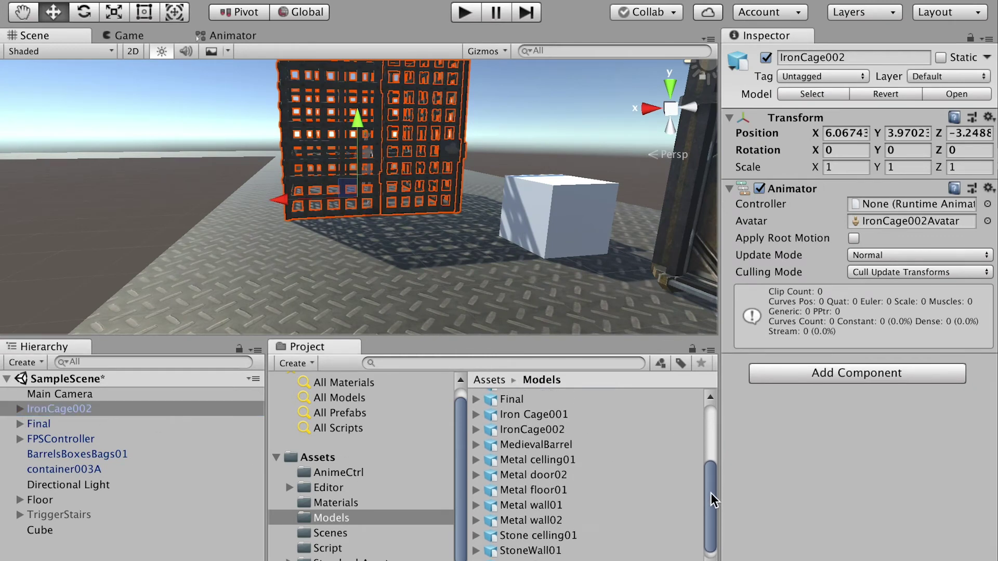
left_click(539, 429)
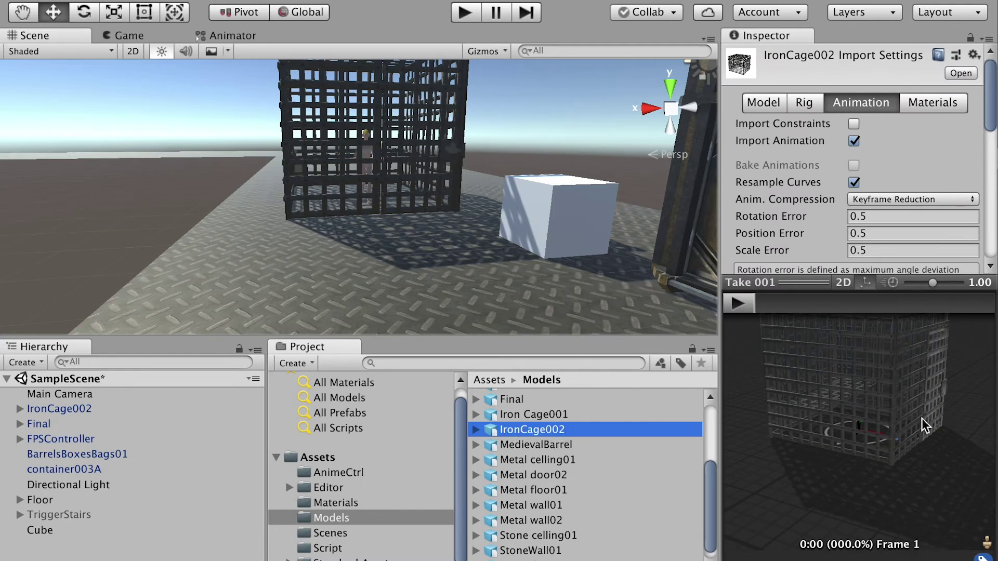
left_click_drag(990, 91, 990, 145)
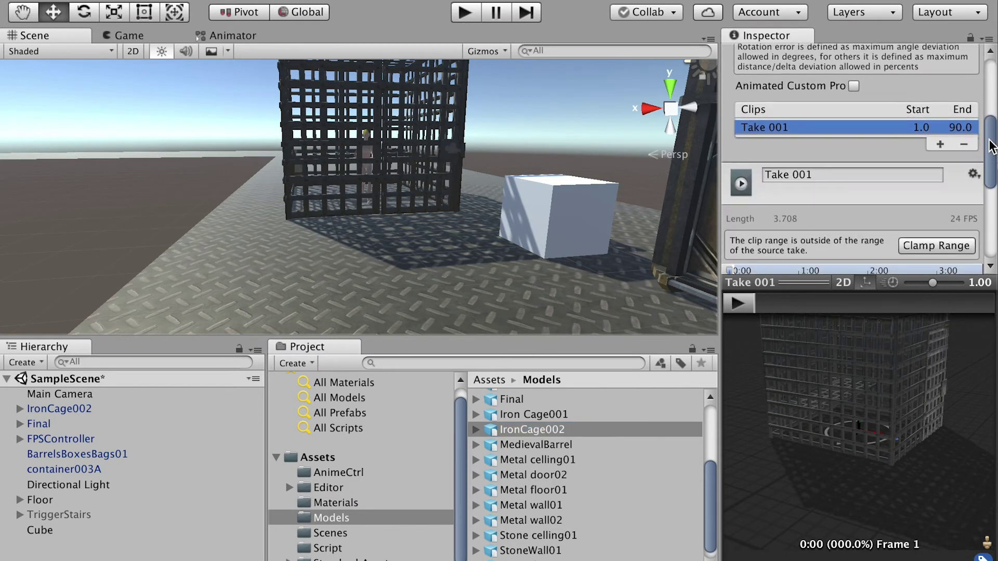
left_click(940, 144)
left_click(847, 191)
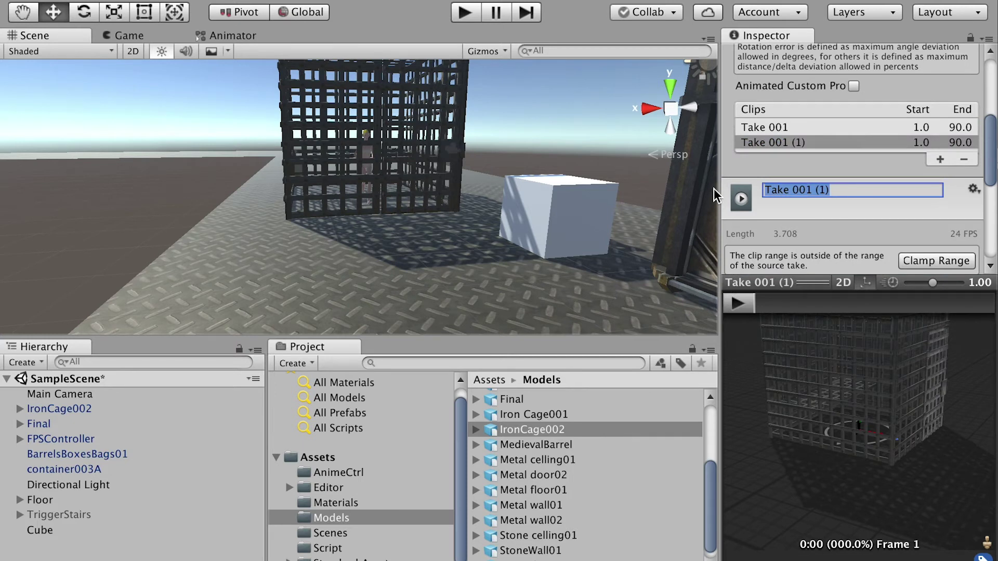
type("O")
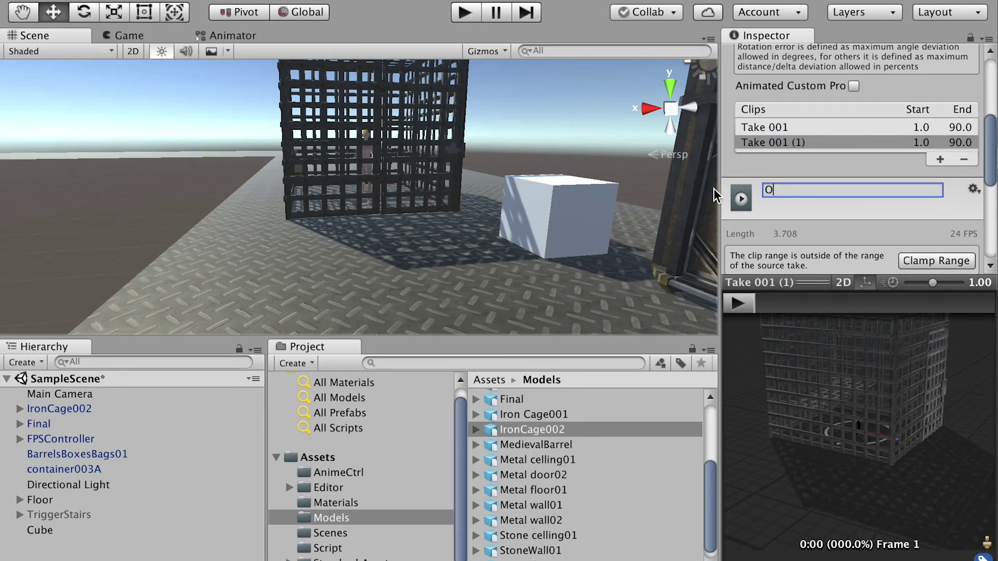
type("penDoorAnimation")
key("Return")
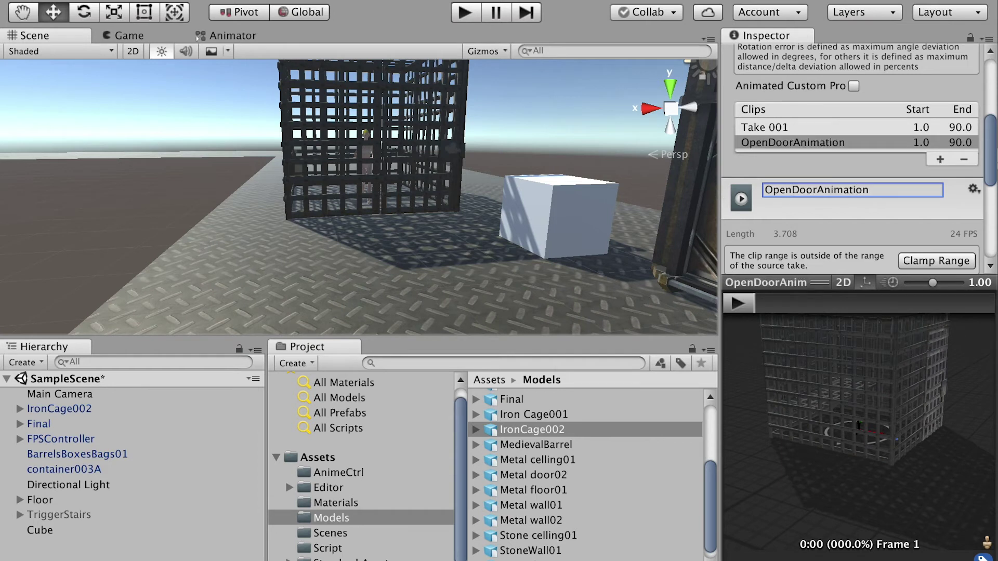
- Clamp the OpenDoorAnimation clip to frames 1 to 85, keep Loop Time off, and apply the import settings
scroll(931, 140, "down", 5)
left_click(930, 134)
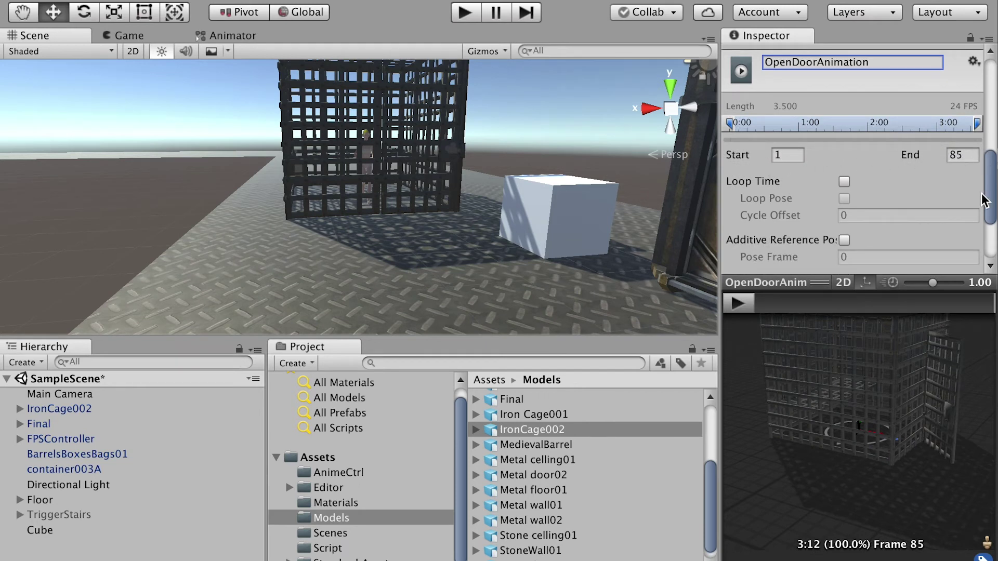
scroll(989, 190, "down", 2)
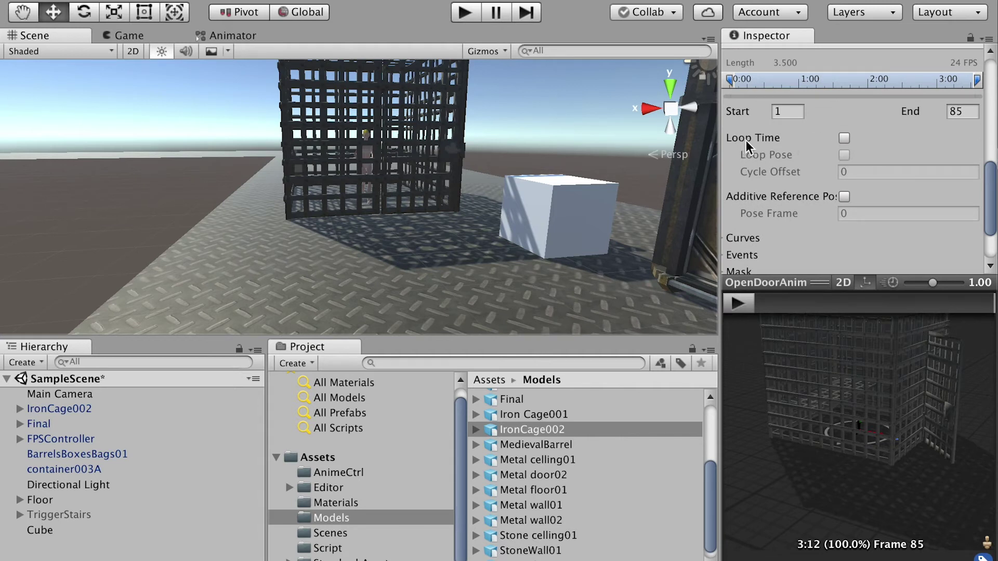
left_click(843, 137)
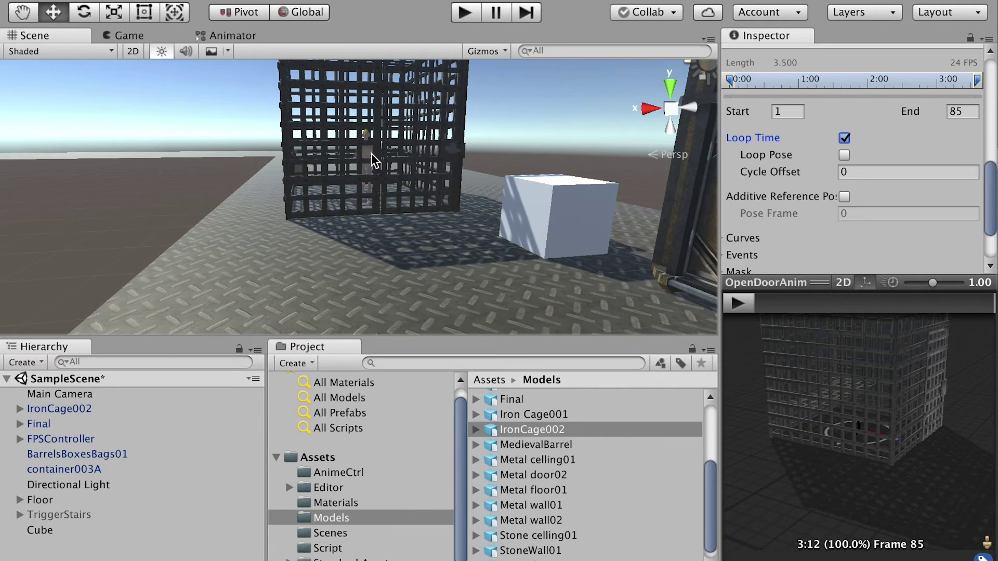
left_click(847, 138)
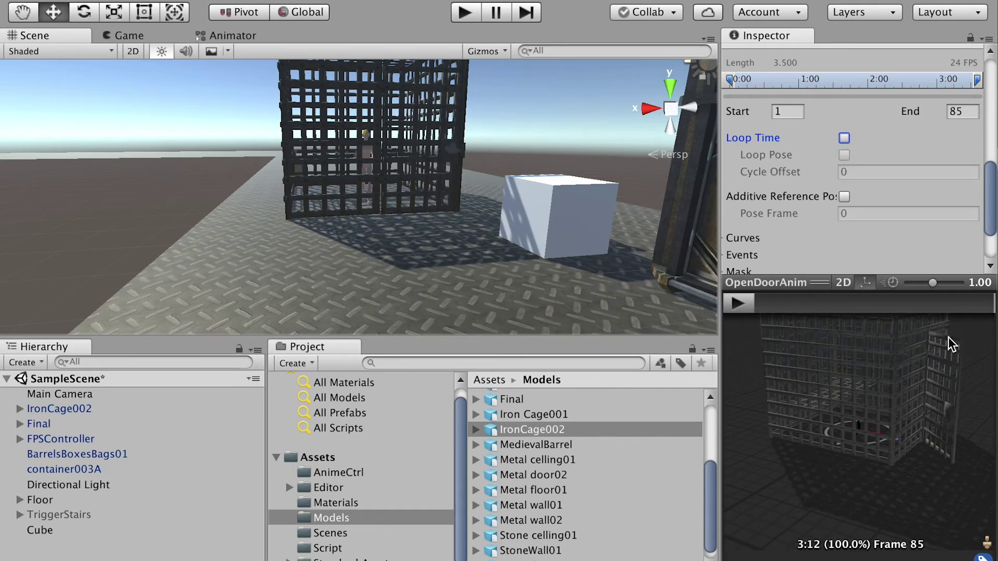
scroll(884, 182, "down", 3)
left_click(959, 250)
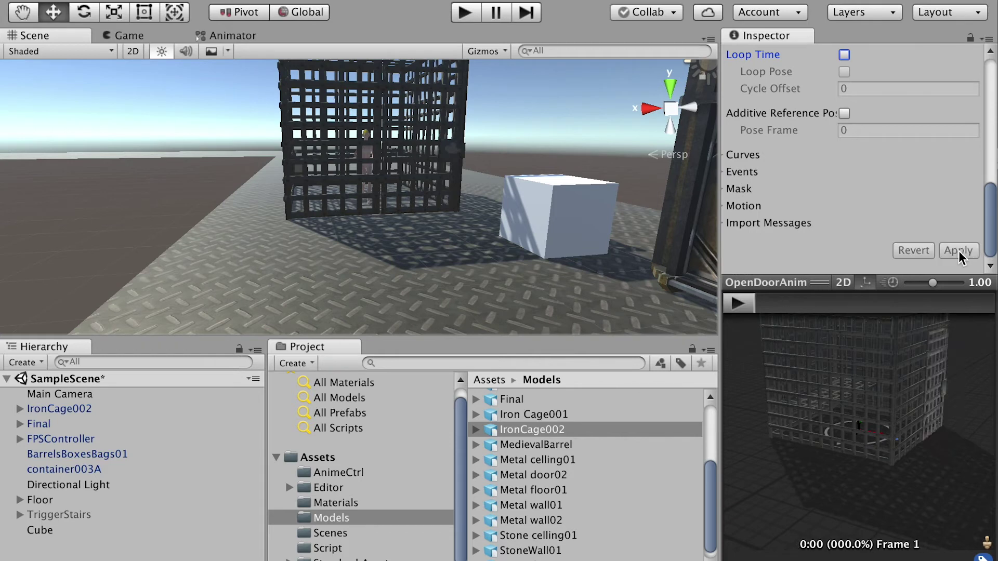
- Create an Animator Controller named IronCage002_Ctrl in the AnimeCtrl folder
left_click(338, 473)
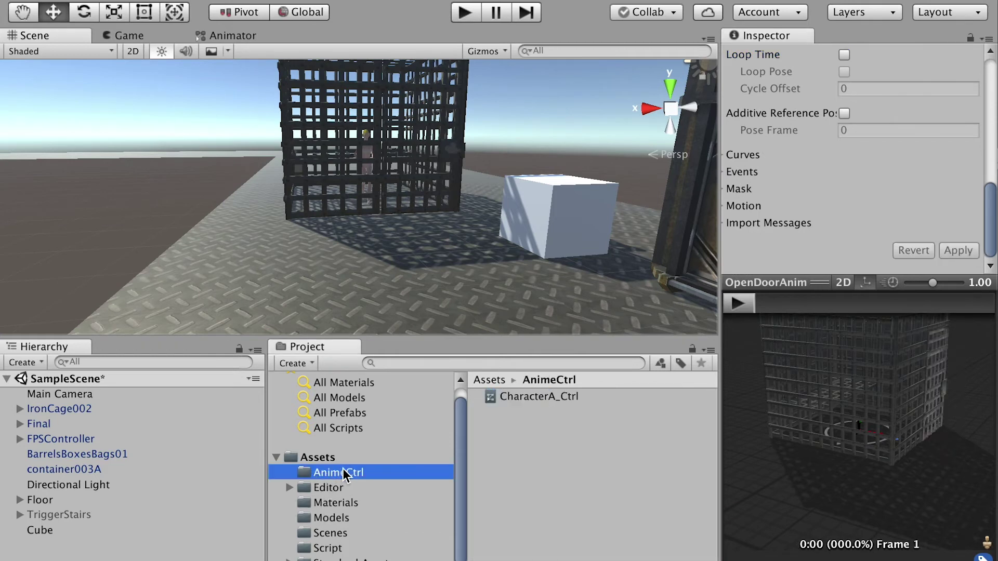
right_click(529, 430)
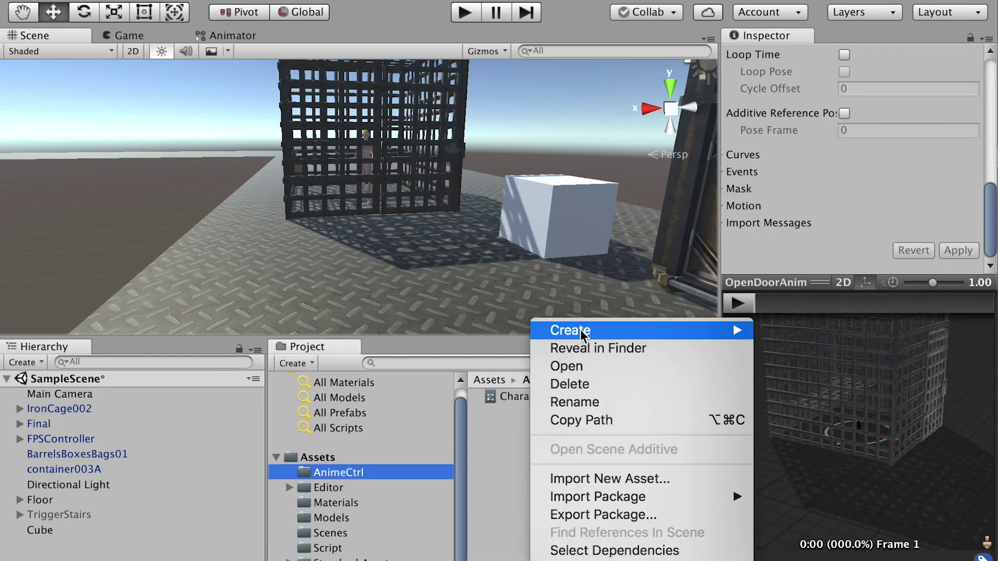
mouse_move(582, 335)
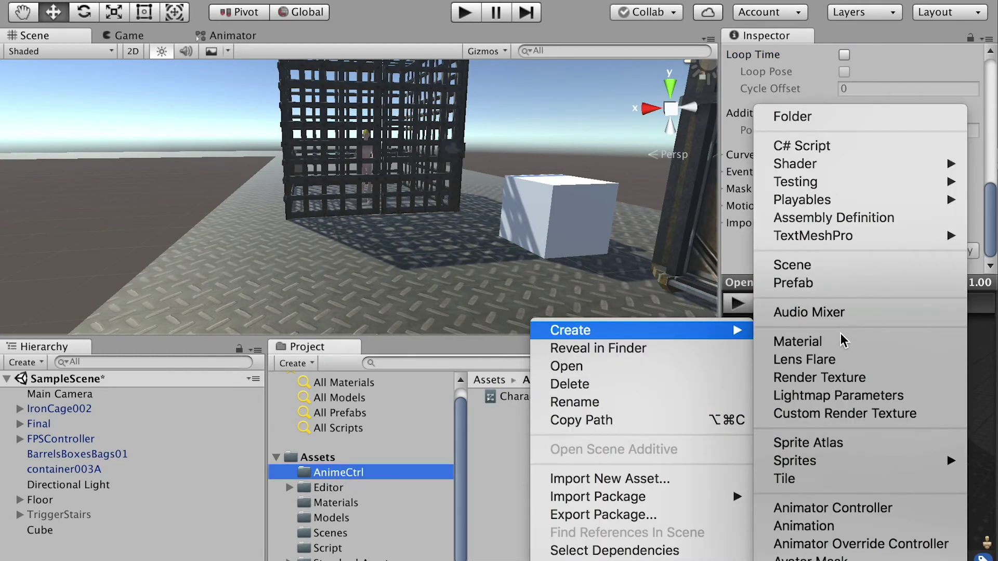
left_click(864, 515)
type("IronCage002")
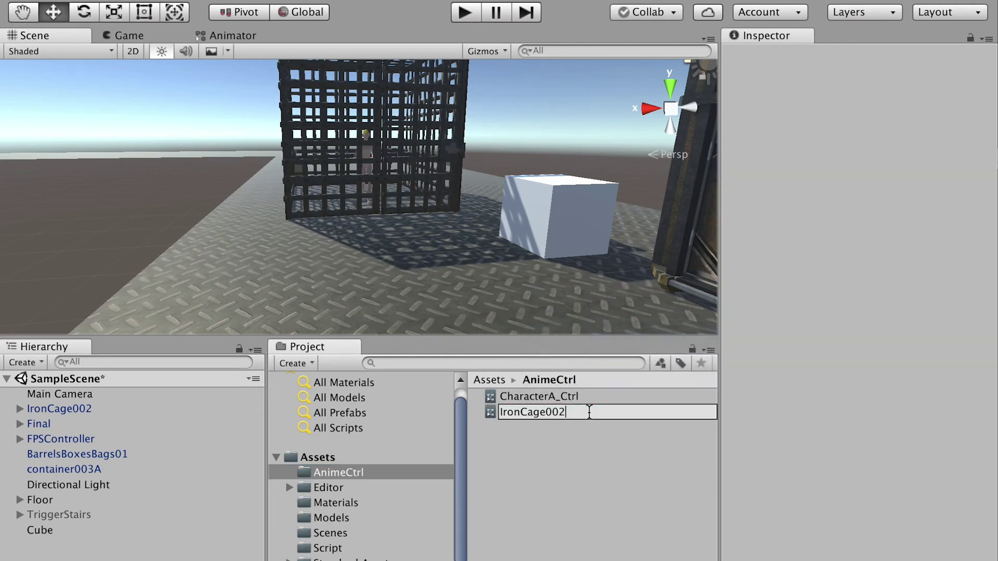
type("_Ctrl")
key("Return")
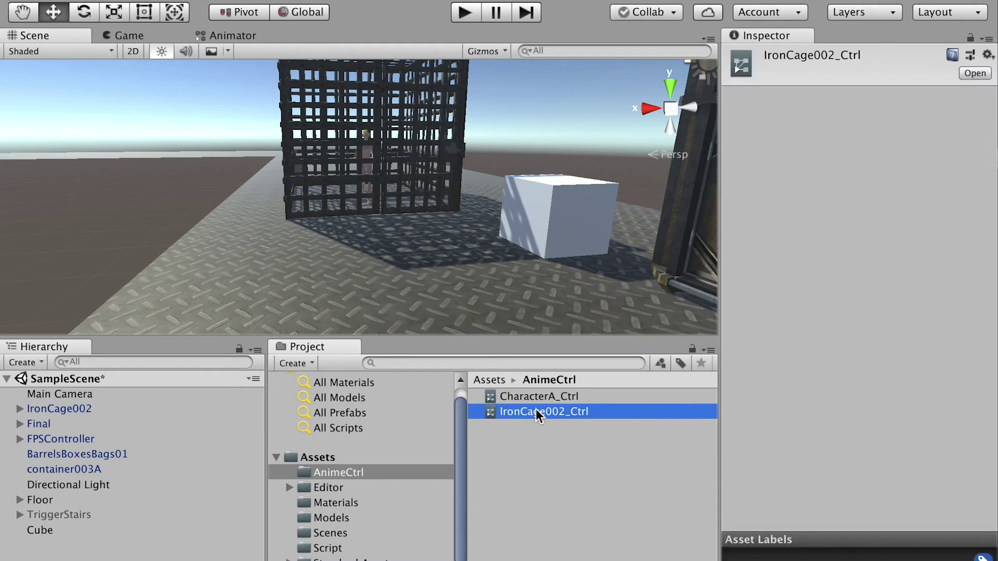
- Open IronCage002_Ctrl for editing and move its Exit state closer to the Entry state
double_click(537, 414)
scroll(515, 256, "down", 5)
scroll(517, 257, "down", 5)
left_click_drag(570, 252, 526, 251)
scroll(525, 270, "up", 6)
scroll(363, 196, "up", 3)
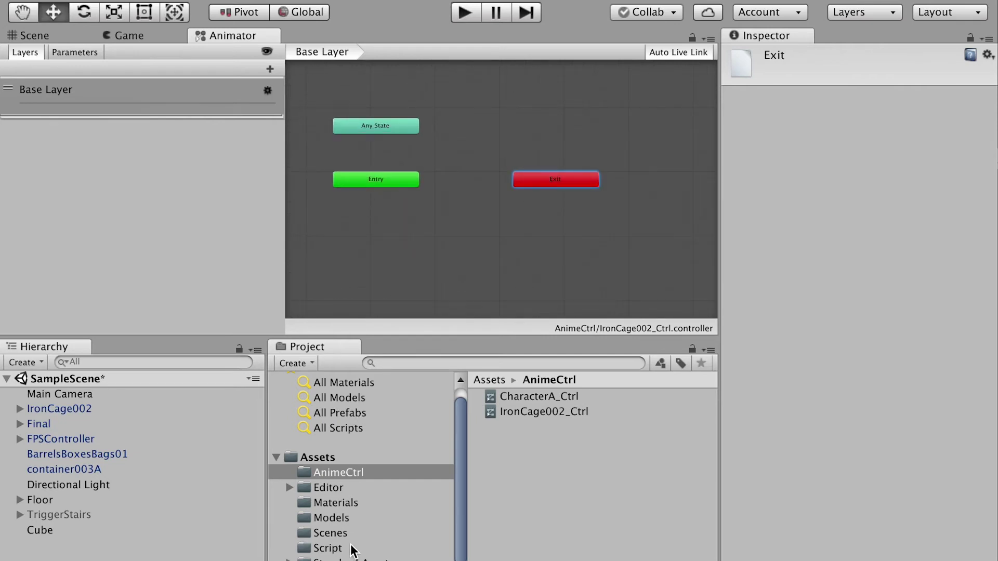
- Add the OpenDoorAnimation clip from the IronCage002 model in the Models folder to the controller as its default state
left_click(327, 518)
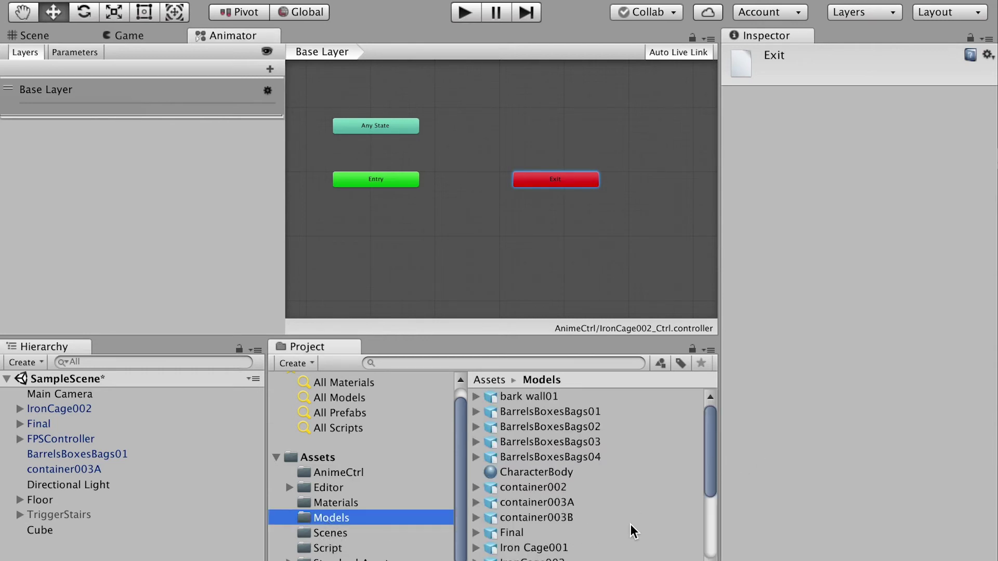
left_click(600, 558)
left_click_drag(710, 465, 710, 504)
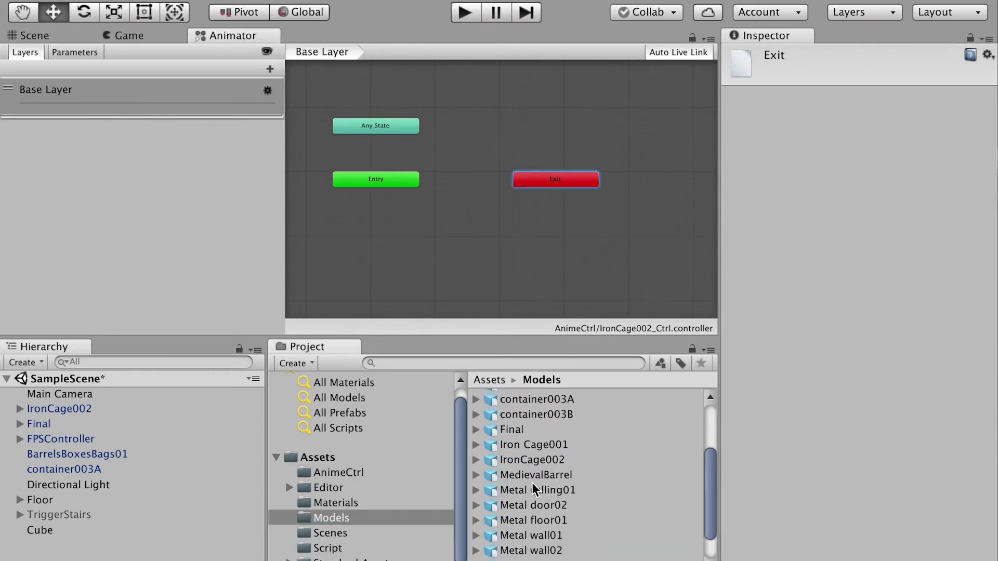
left_click(475, 460)
left_click_drag(704, 453, 707, 486)
left_click_drag(572, 482, 468, 150)
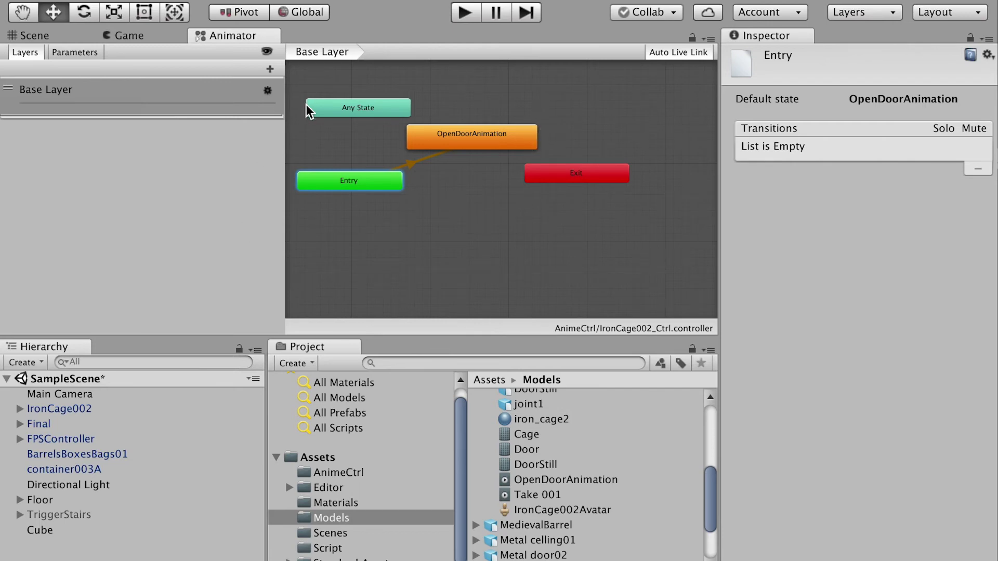
- Duplicate the IronCage002 object in the scene and rename the original IronCage002_OpenDoor
left_click(34, 36)
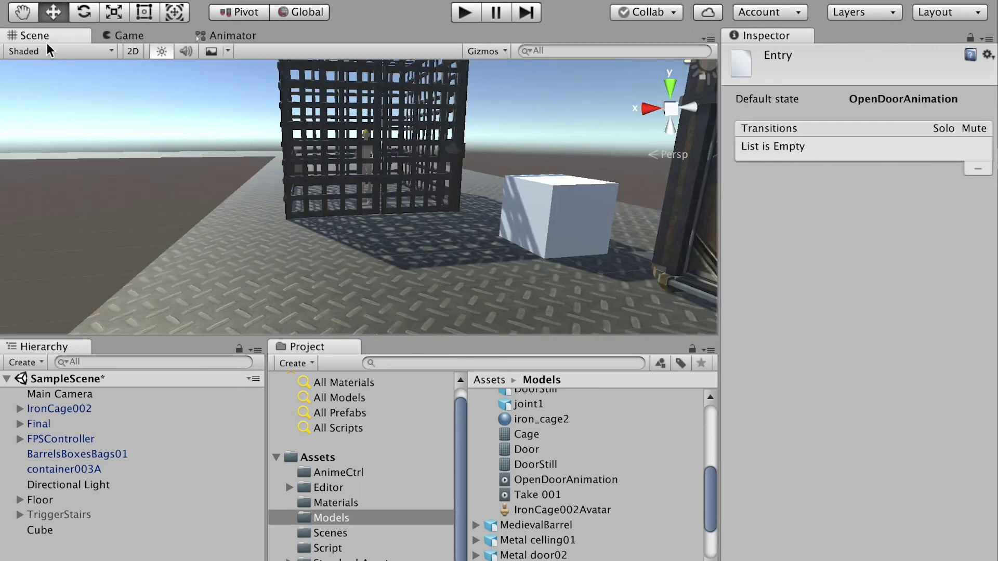
left_click(59, 409)
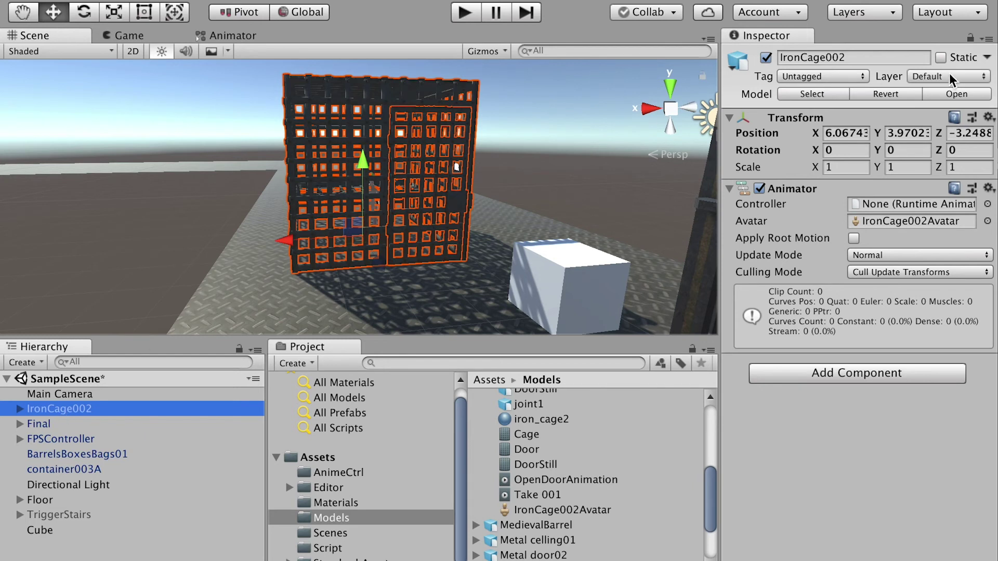
key("ctrl+d")
left_click(63, 410)
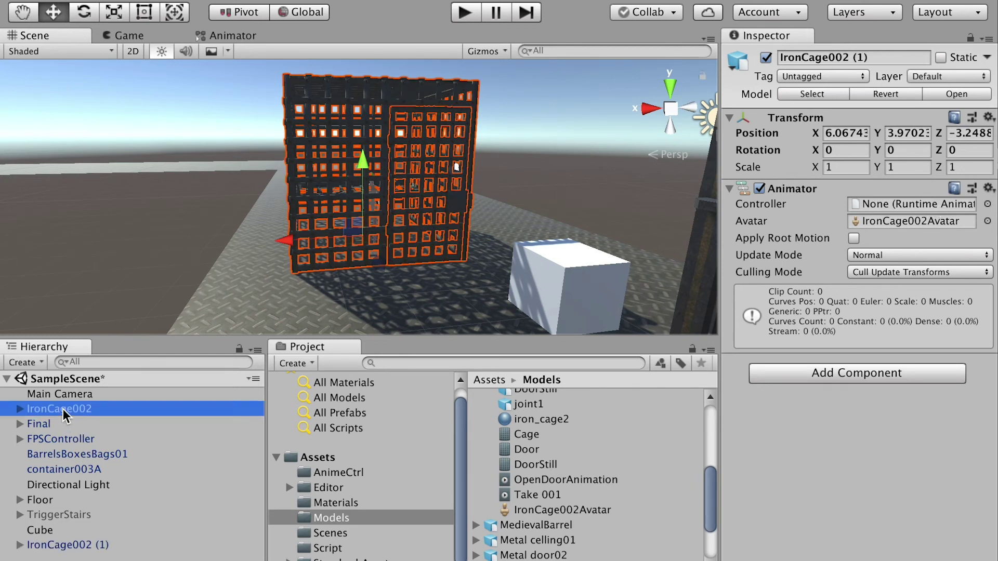
key("Return")
key("Right")
type("_")
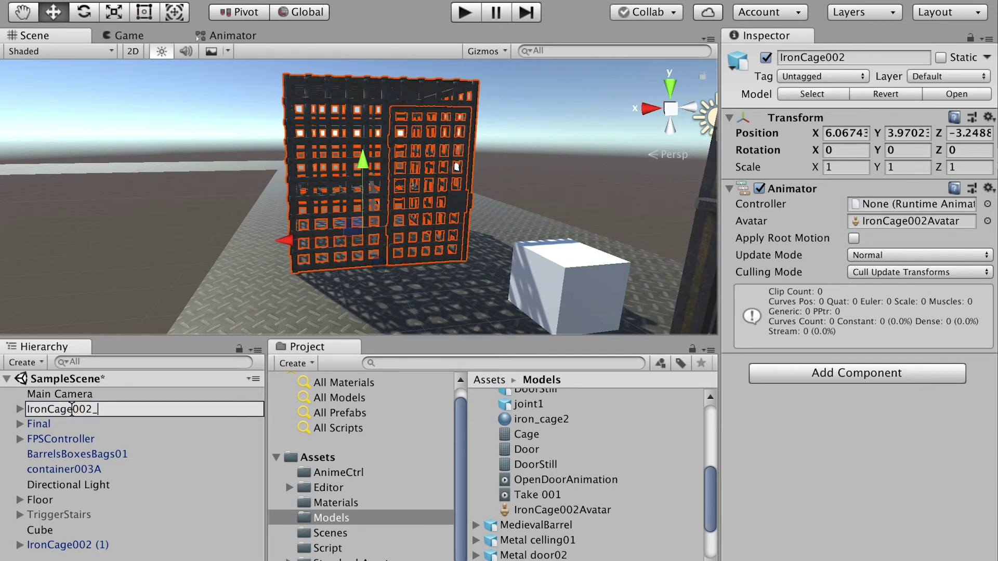
type("OpenDoor")
- Rename the duplicated cage object IronCage002_DoorClosed
left_click(100, 544)
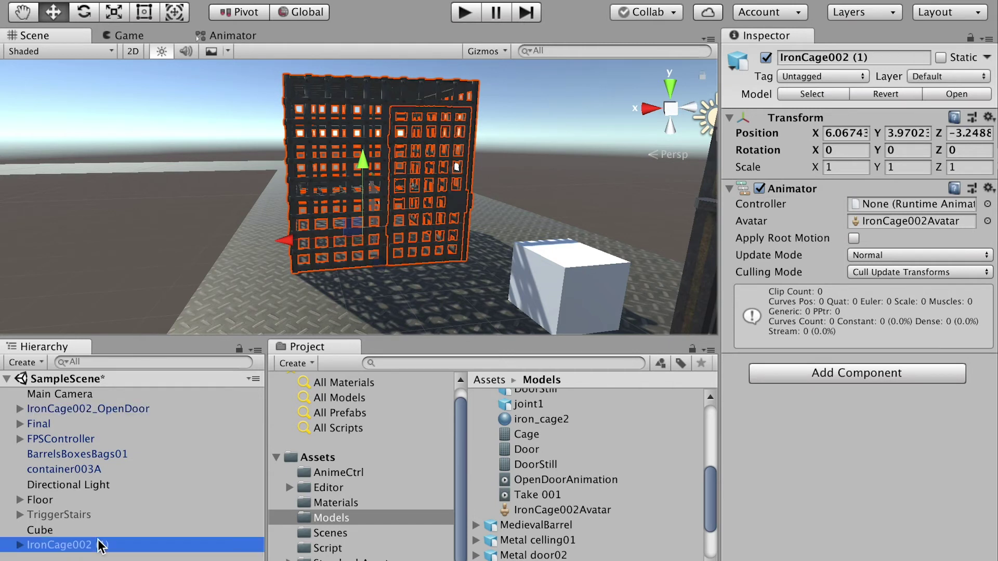
key("Return")
key("Right")
key("BackSpace")
key("BackSpace")
key("BackSpace")
key("BackSpace")
type("_Doorc")
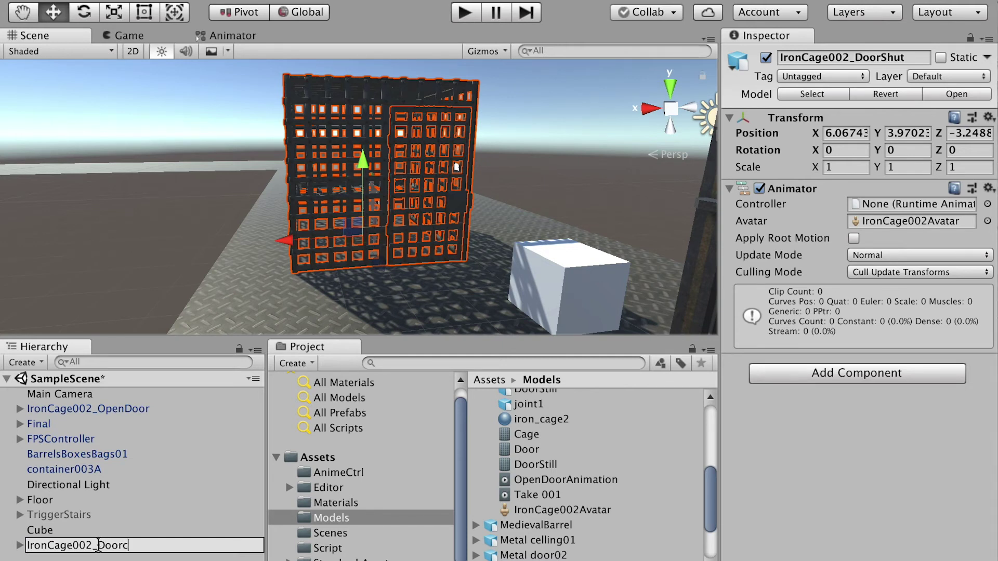
key("BackSpace")
type("Closed")
key("Return")
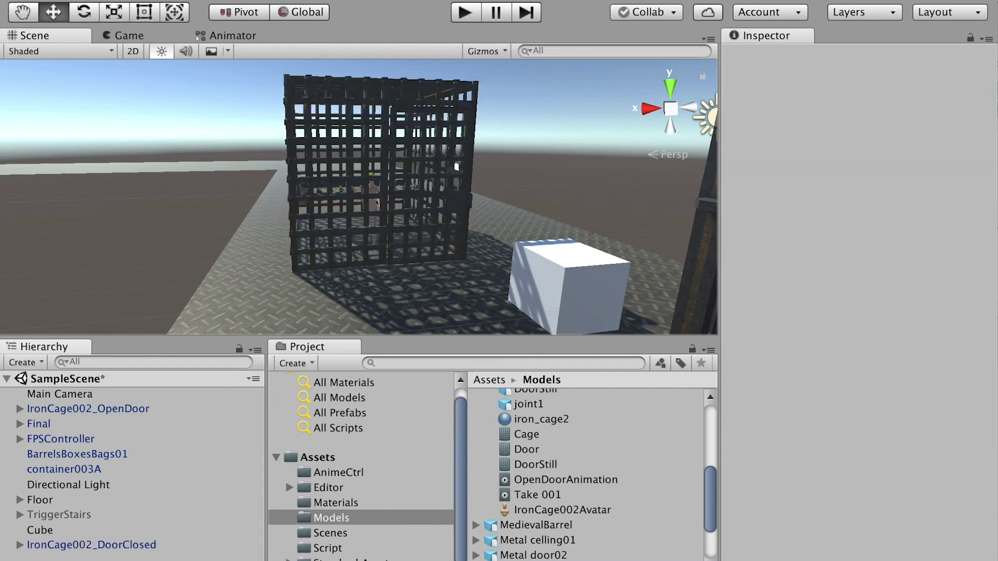
- Expand IronCage002_OpenDoor and examine its Door and DoorStill child objects
left_click(45, 408)
left_click(20, 409)
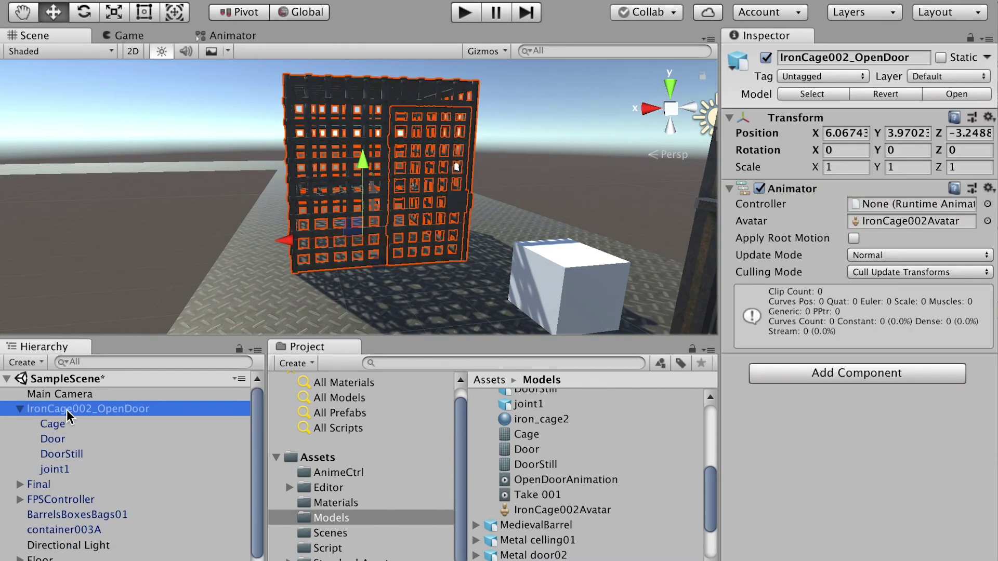
left_click(54, 439)
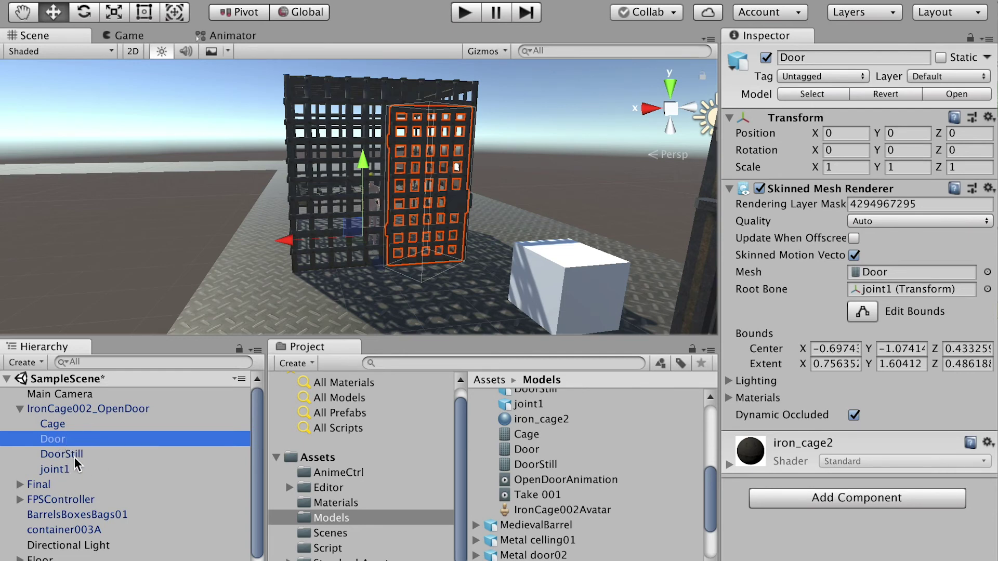
left_click(79, 455)
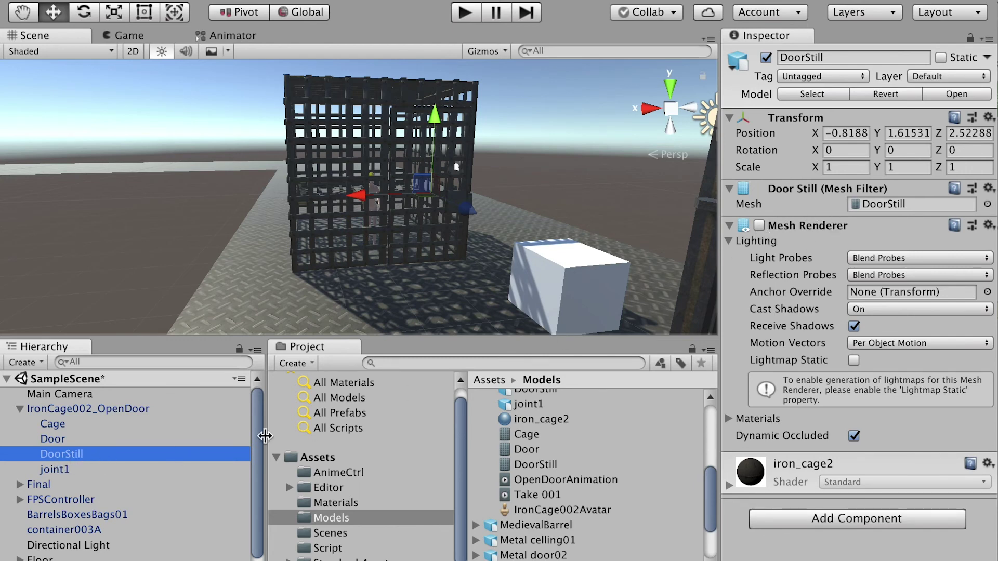
left_click(72, 455)
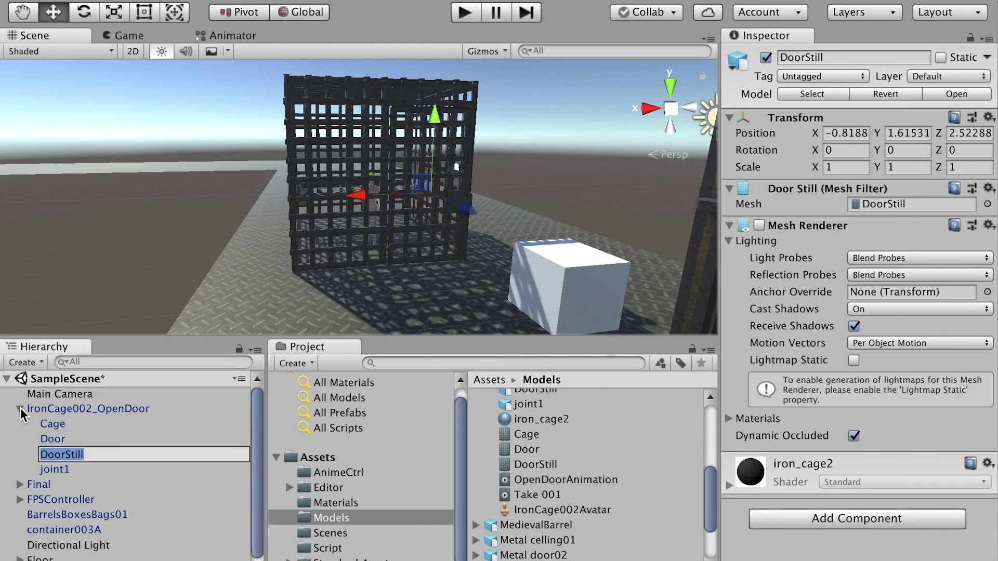
- Within IronCage002_DoorClosed, enable the Mesh Renderer of the DoorStill child and deactivate the Door child object
left_click(20, 409)
left_click(78, 544)
left_click(19, 544)
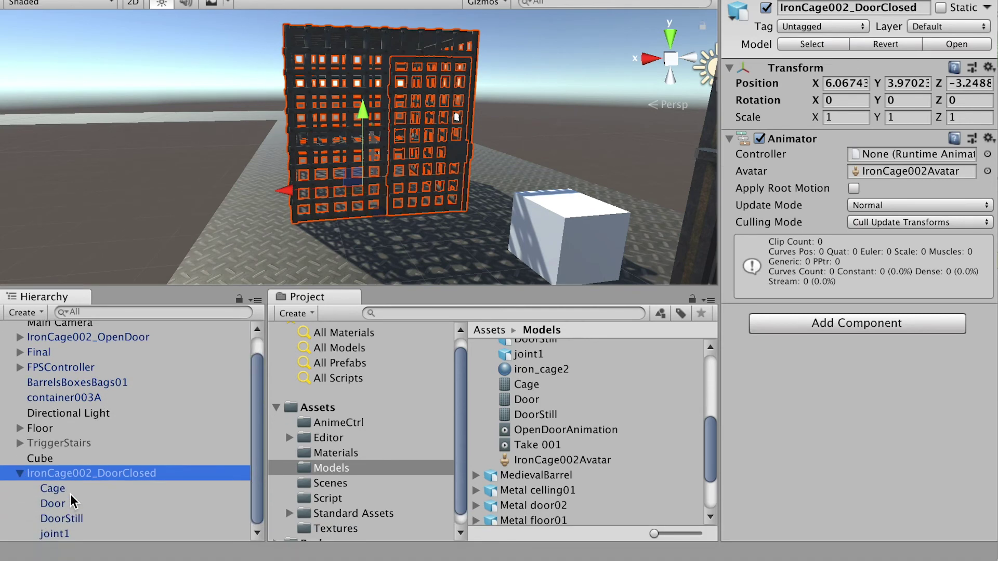
left_click(65, 518)
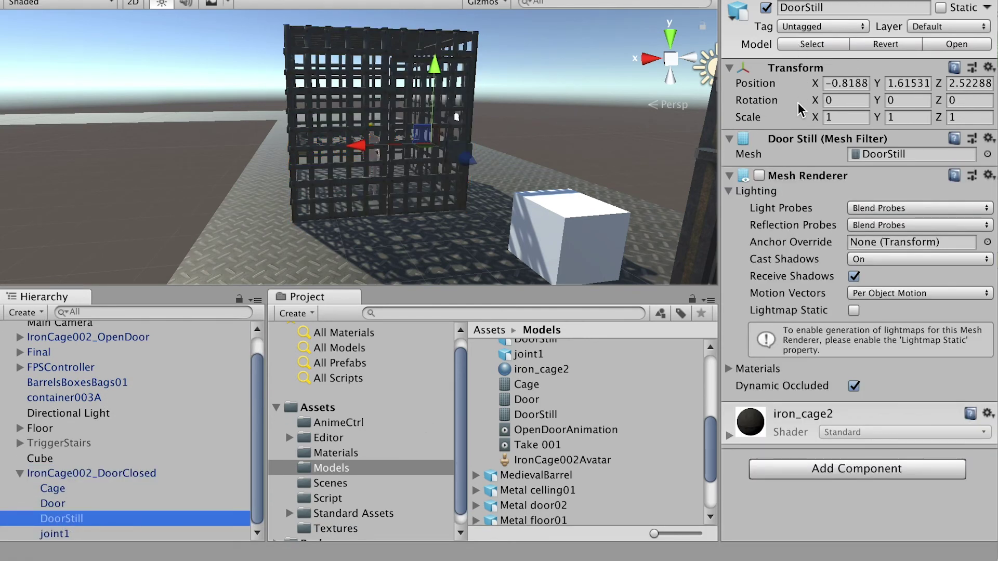
left_click(760, 177)
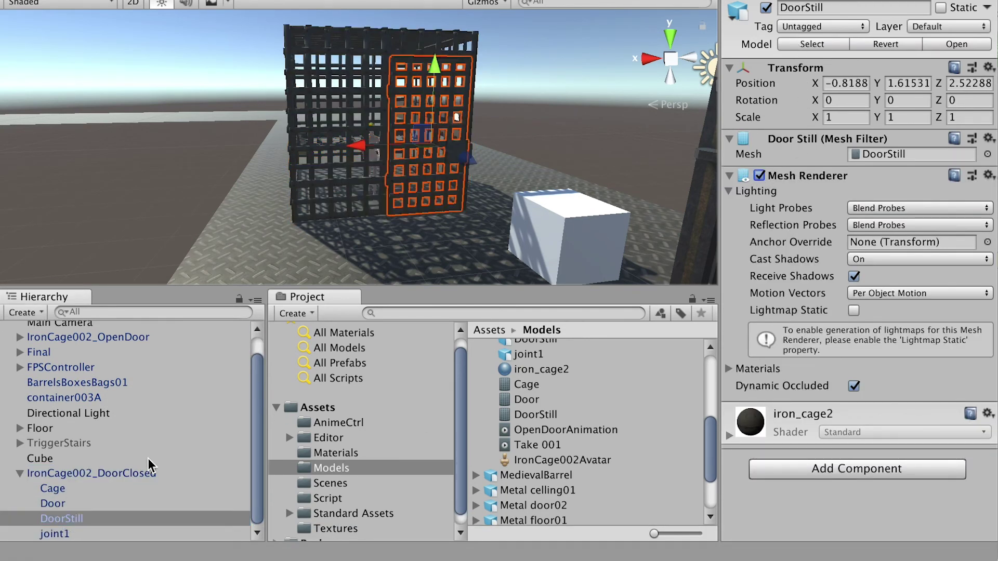
left_click(56, 506)
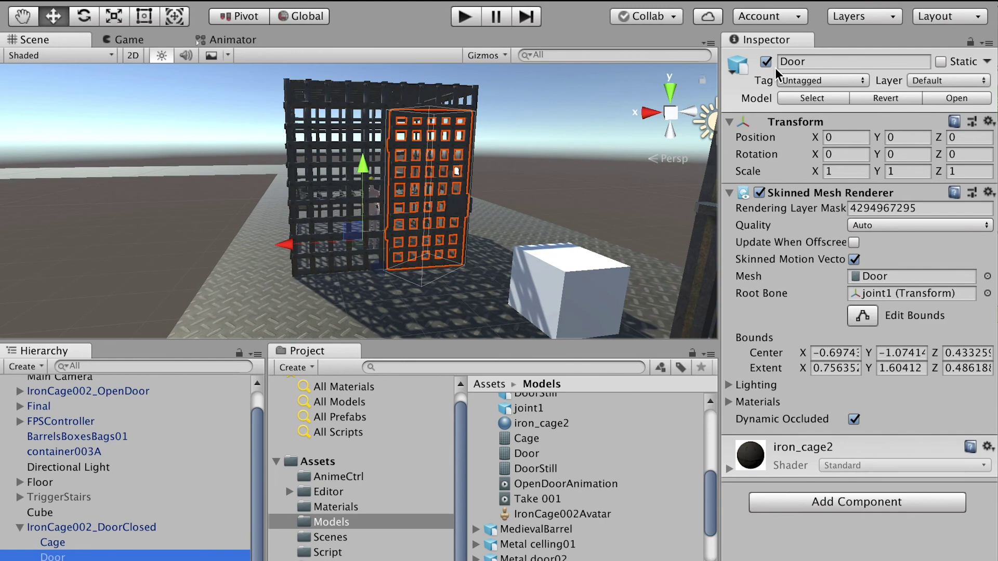
left_click(766, 62)
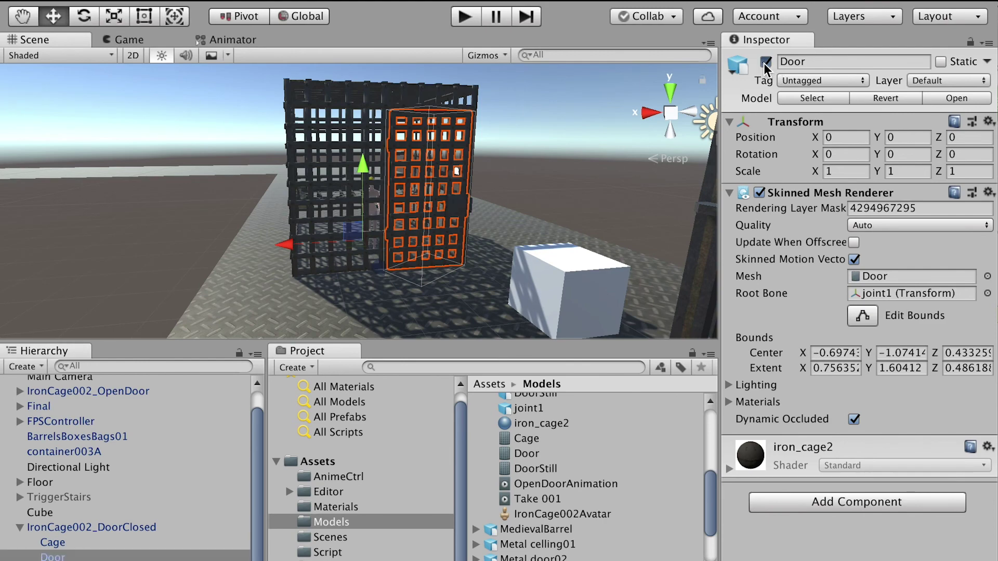
left_click(20, 518)
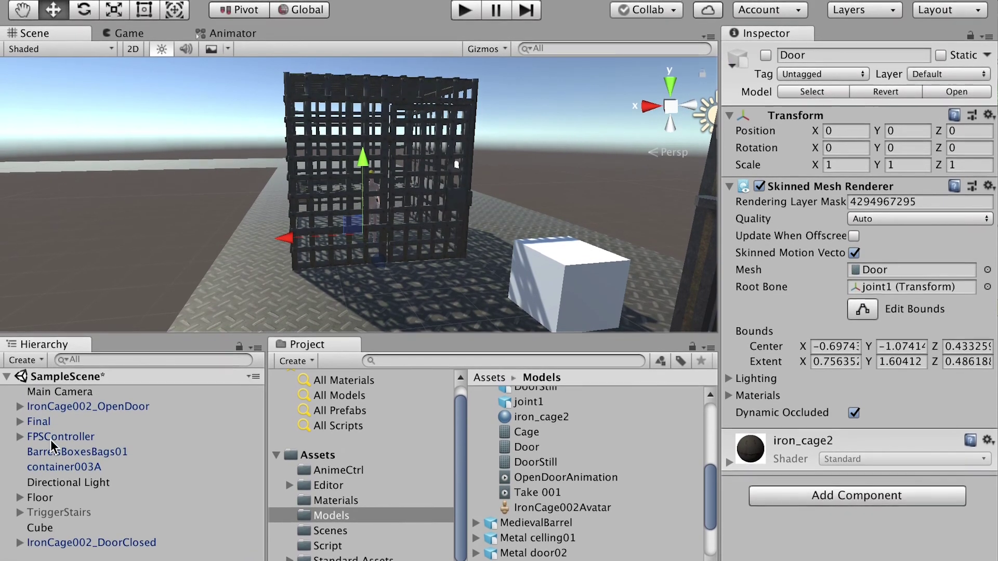
- Deactivate IronCage002_DoorClosed and play the scene, walking the first-person controller around the cage to check its door-opening animation
left_click(104, 405)
left_click(125, 549)
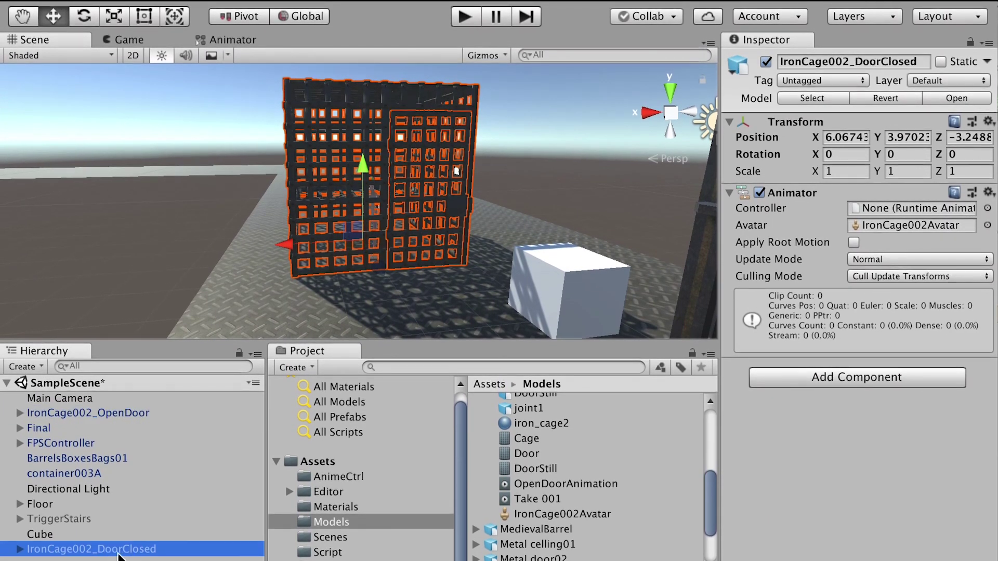
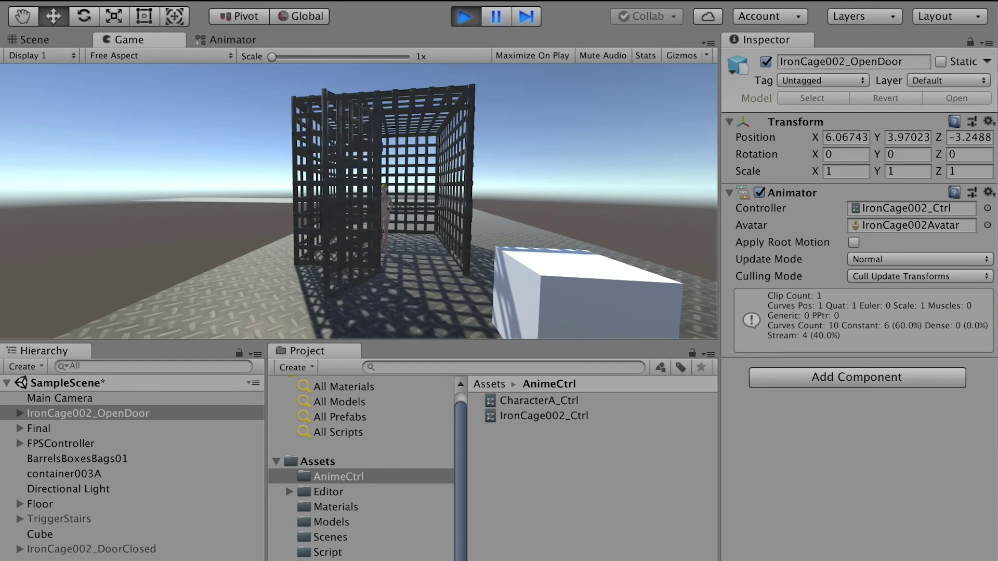
key("a")
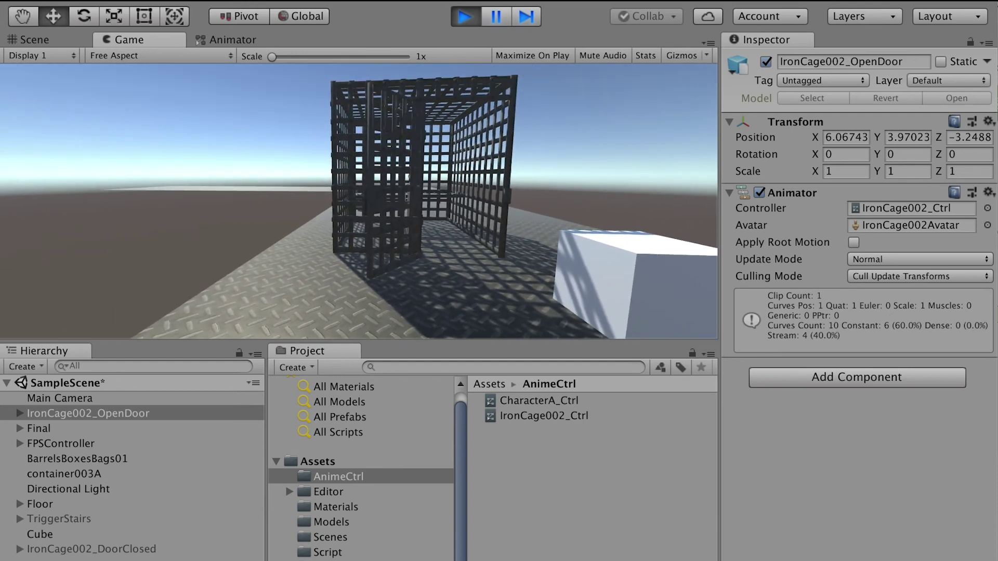
key("w")
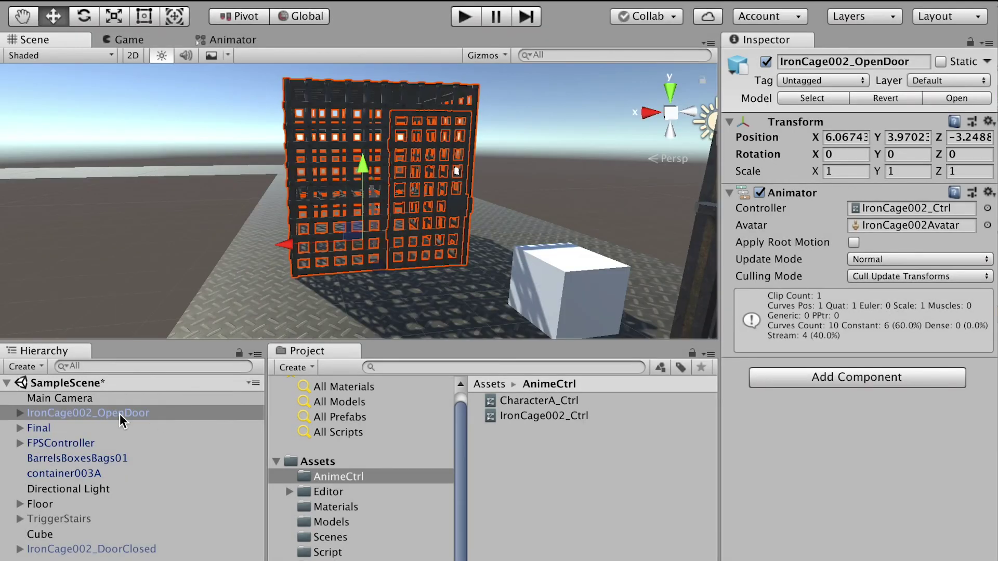
- Deactivate the IronCage002_OpenDoor object and reactivate IronCage002_DoorClosed in the scene
left_click(765, 61)
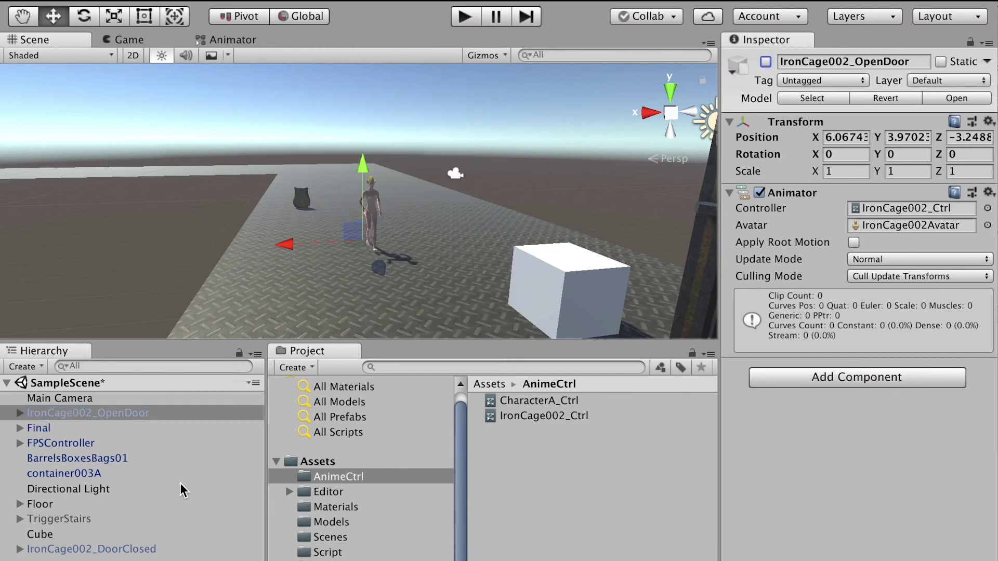
left_click(148, 548)
left_click(765, 61)
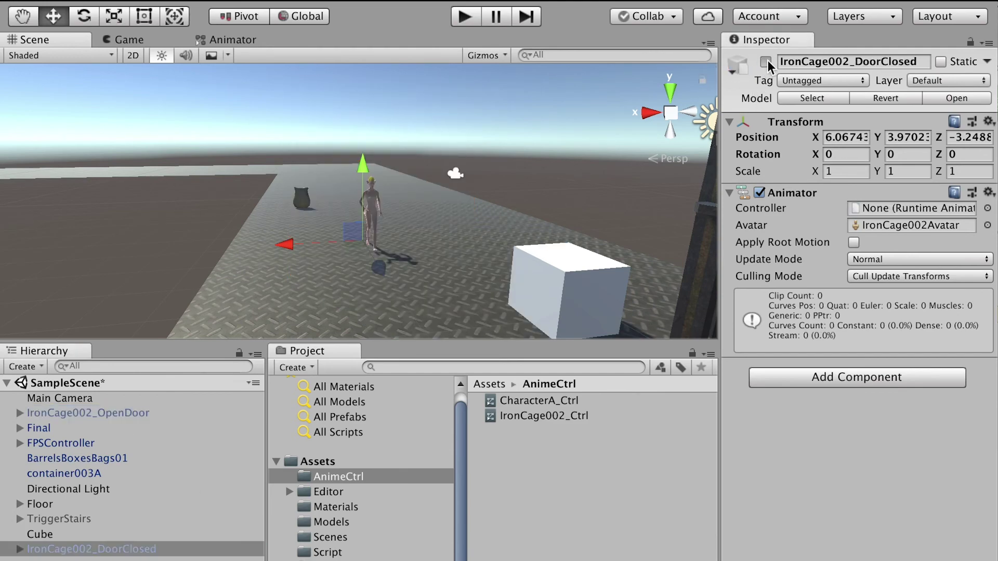
- Play the scene and walk toward the closed-door cage to check it, and stop playback
key("ctrl+p")
key("w")
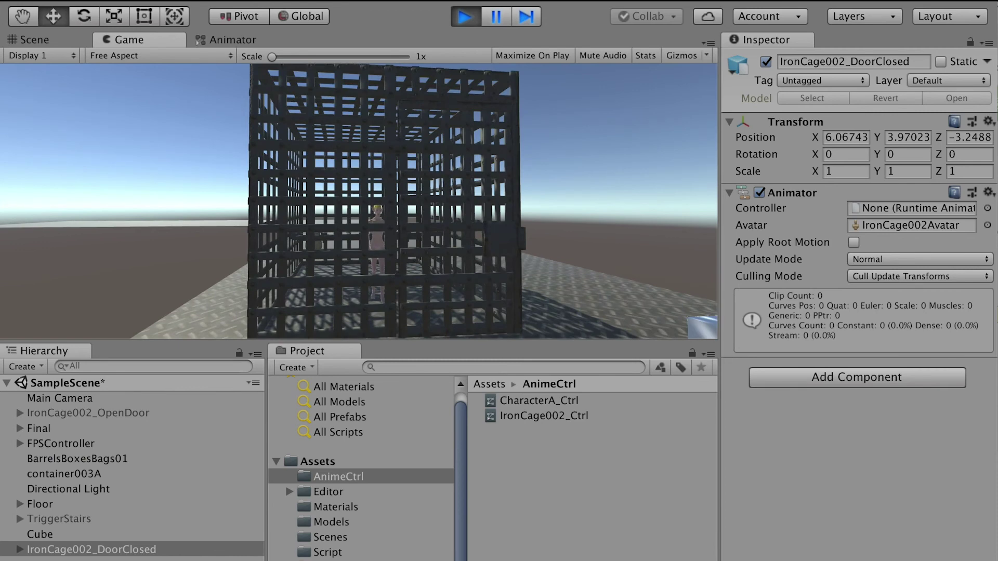
key("ctrl+p")
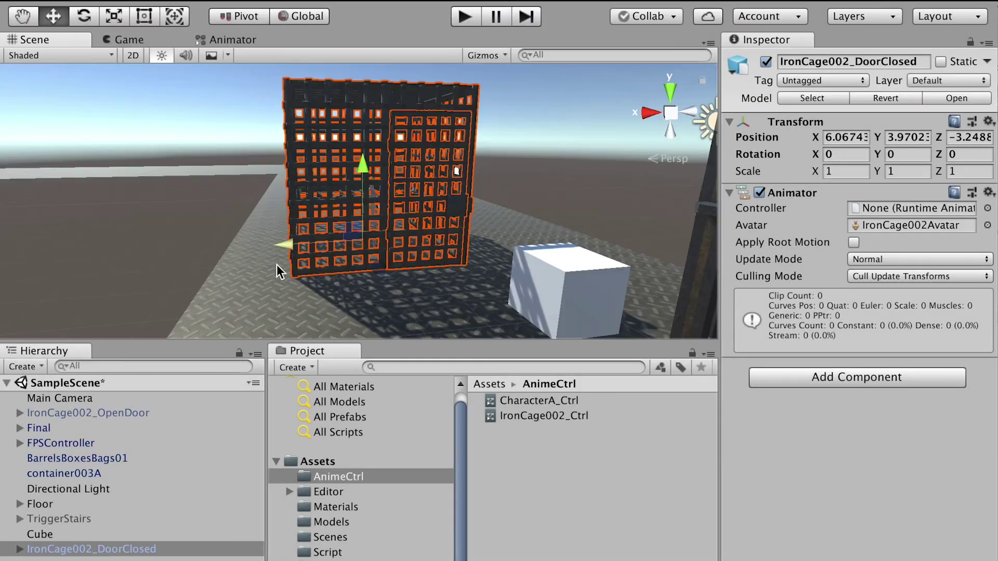
- Add an Activate Trigger script to the Cube with IronCage002_OpenDoor as its target and FPSController as its source
left_click(110, 413)
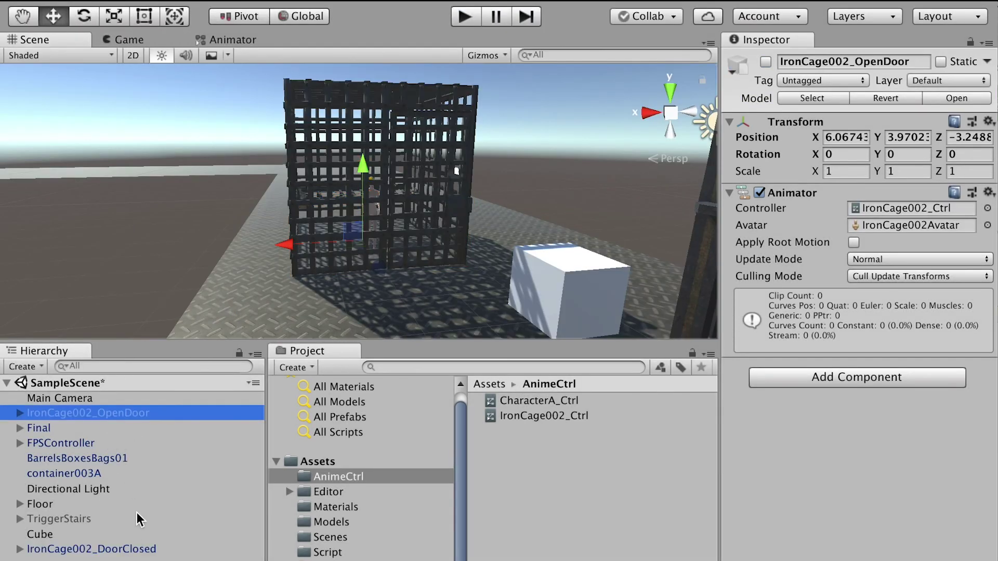
left_click(74, 533)
scroll(980, 355, "down", 3)
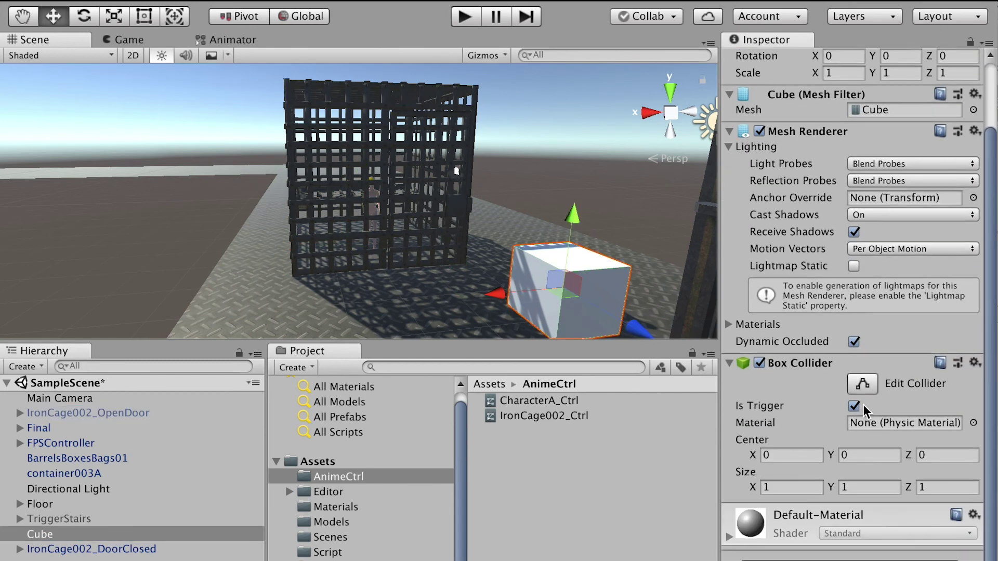
left_click(849, 560)
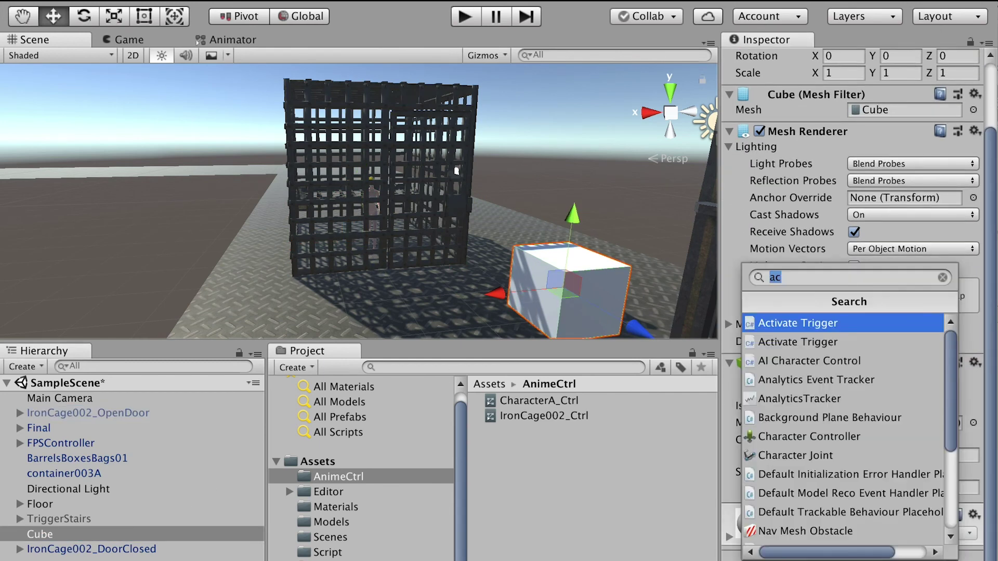
left_click(794, 323)
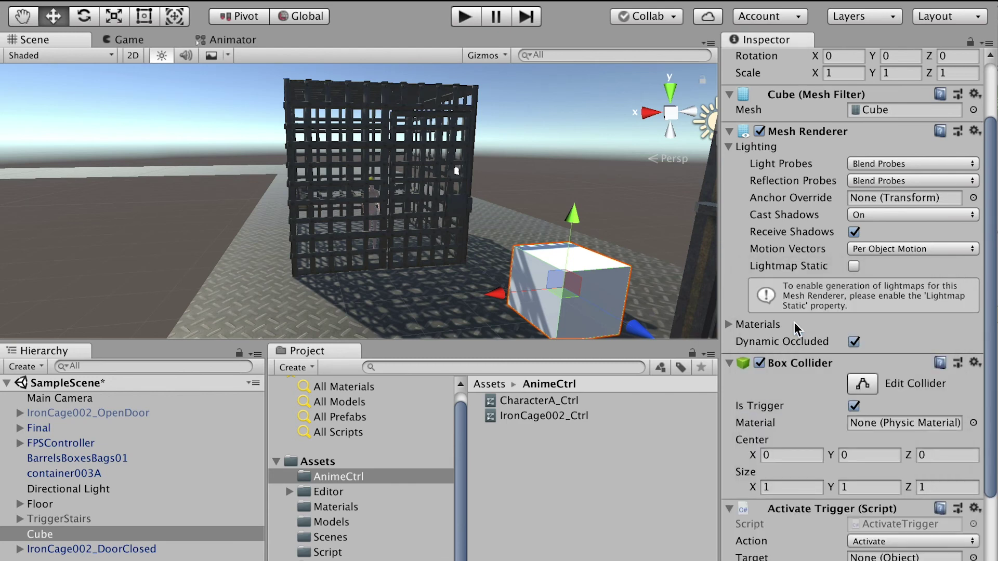
scroll(990, 406, "down", 5)
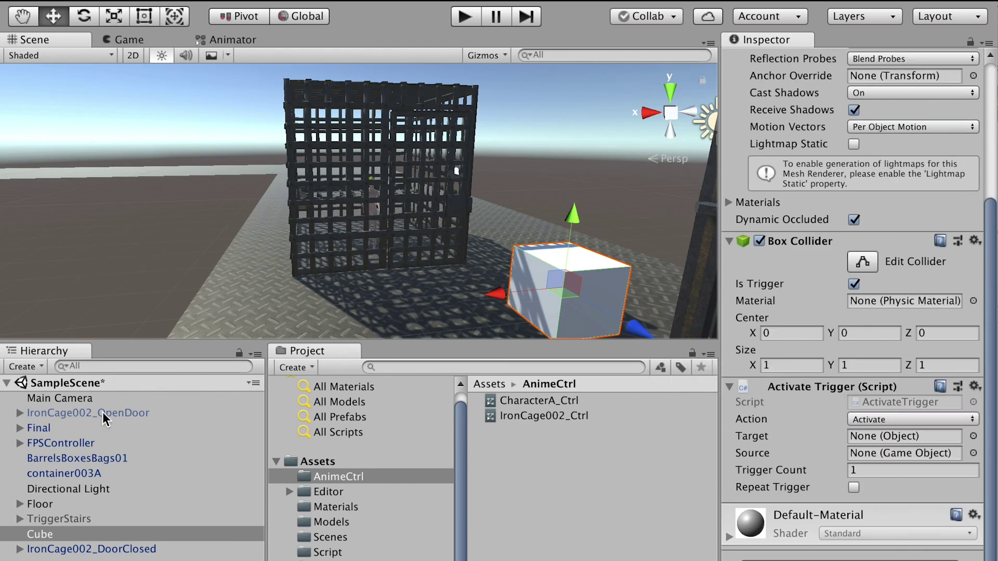
left_click_drag(104, 418, 863, 436)
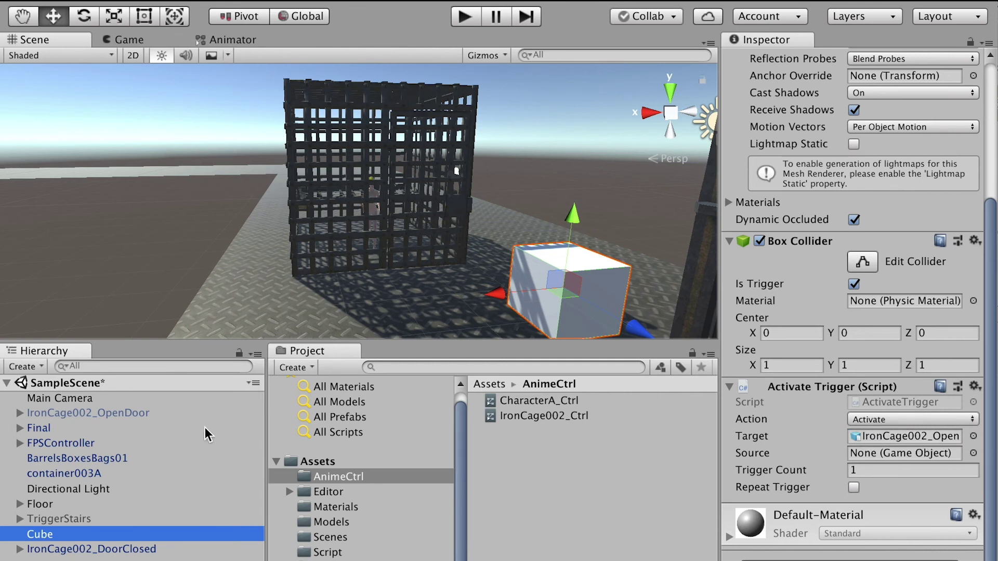
left_click_drag(56, 447, 863, 450)
- Add a second Activate Trigger to the Cube with the Deactivate action, target IronCage002_DoorClosed and source FPSController
left_click(855, 558)
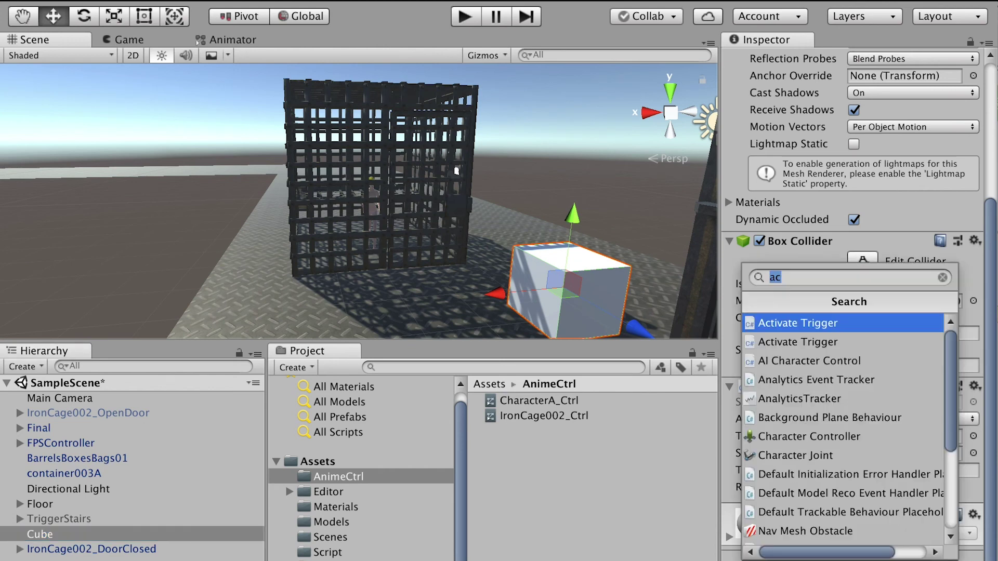
left_click(794, 328)
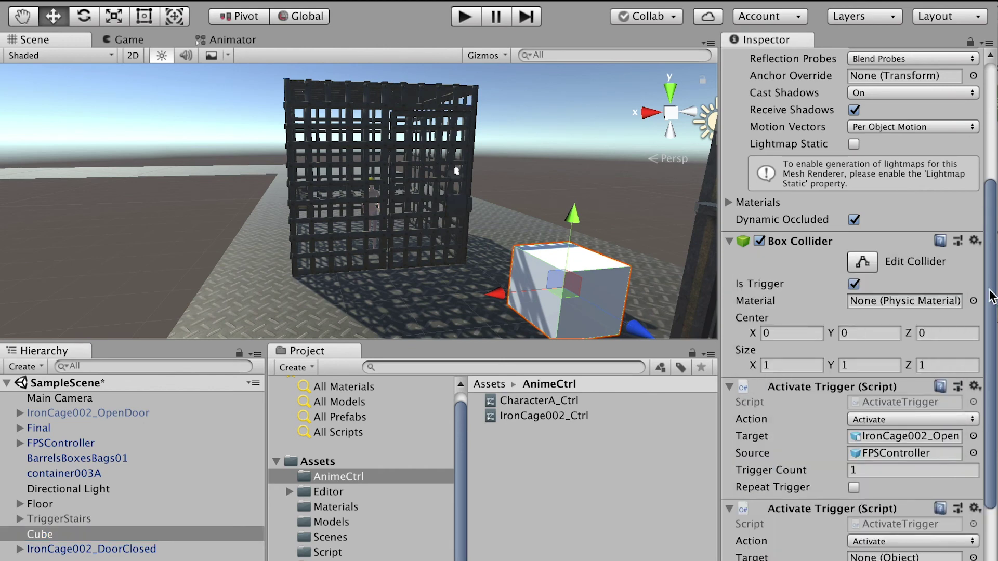
scroll(923, 454, "down", 3)
left_click(876, 420)
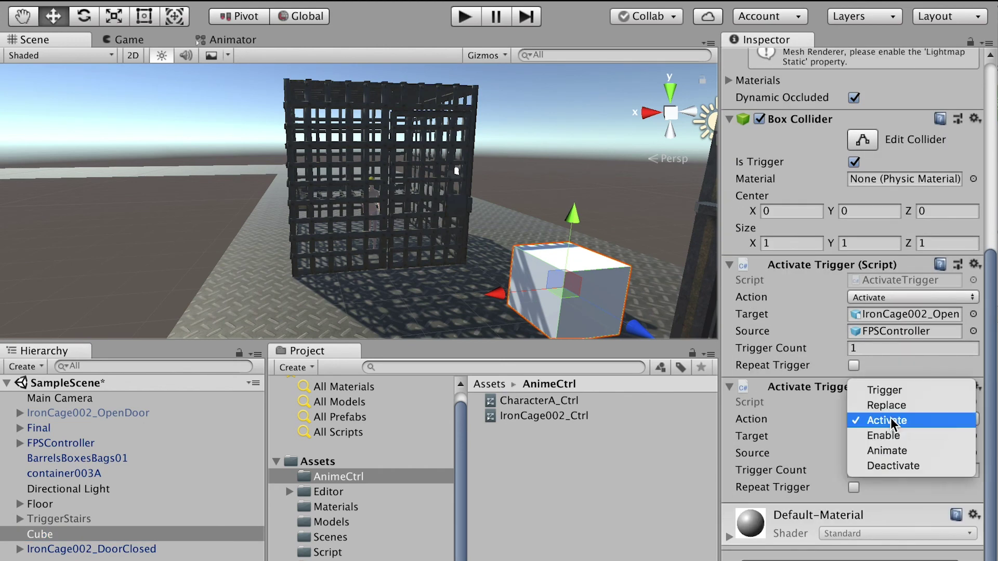
left_click(902, 466)
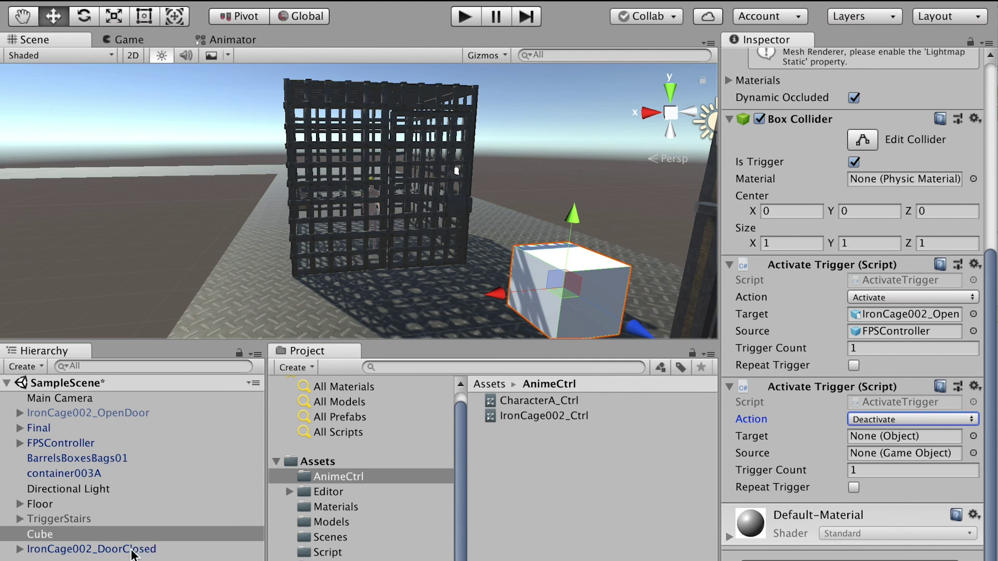
left_click_drag(133, 550, 892, 437)
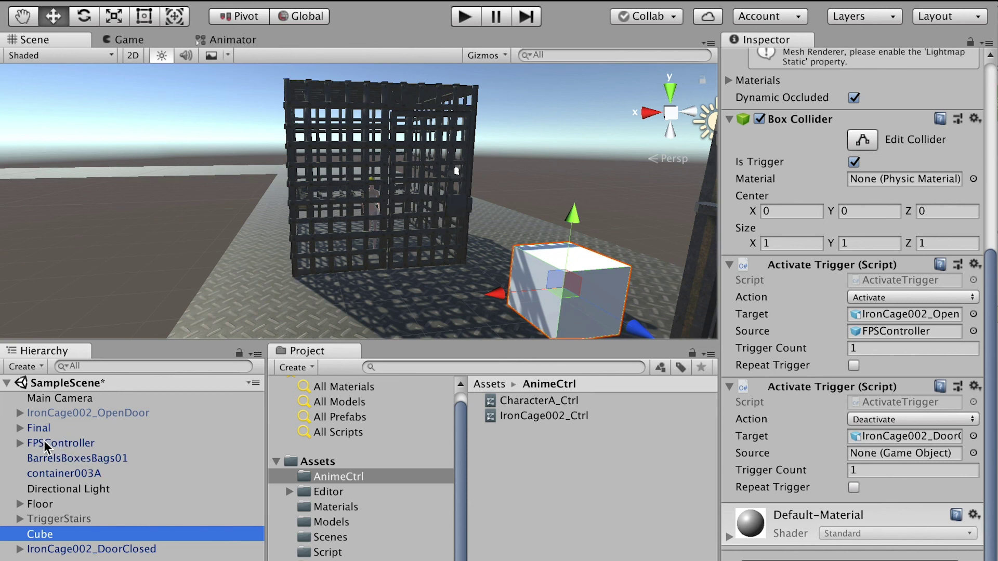
left_click_drag(52, 443, 888, 454)
- Play-test the cage trigger by walking the first-person controller into the Cube and on into the cage, and stop playback
left_click(464, 17)
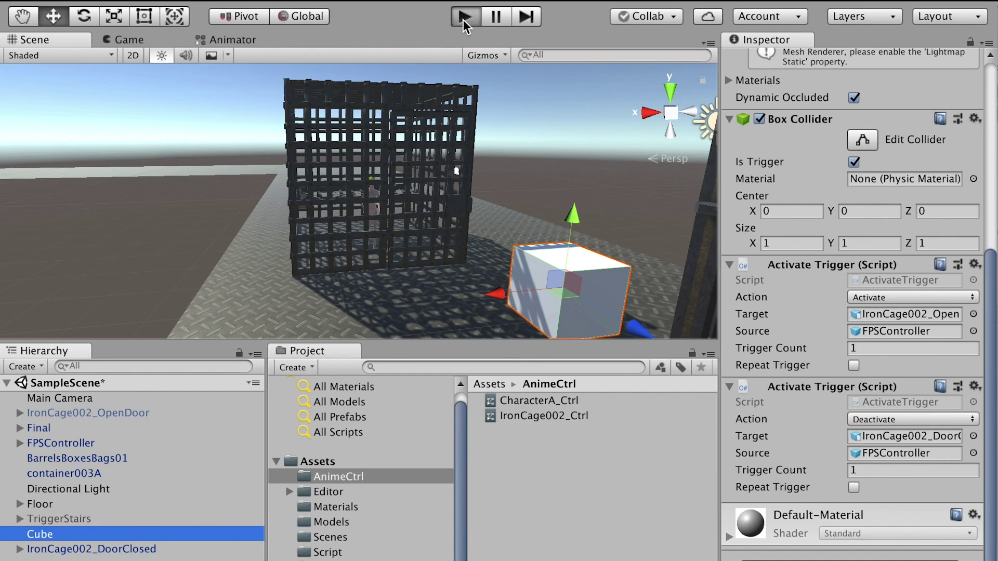
key("w")
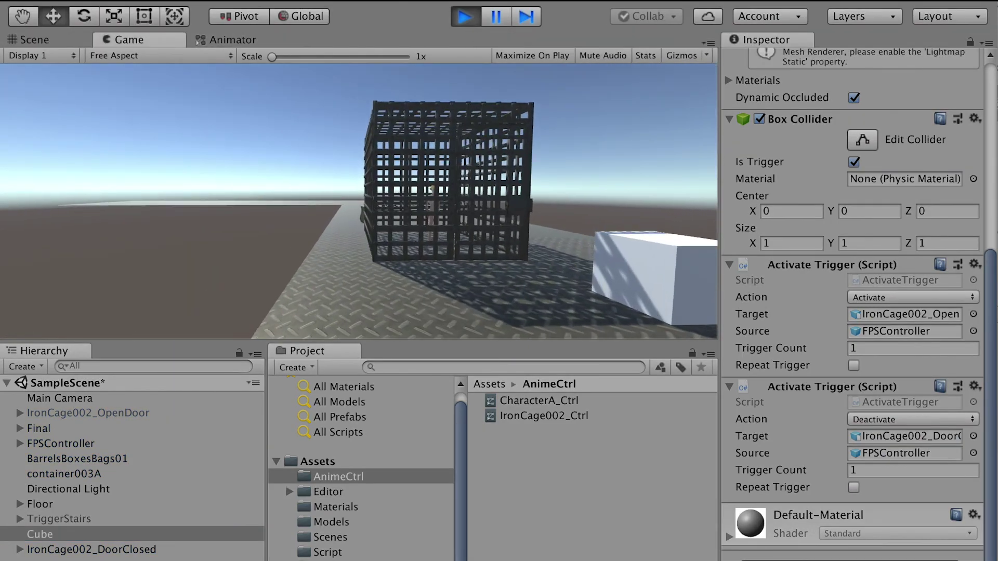
key("w")
key("w")
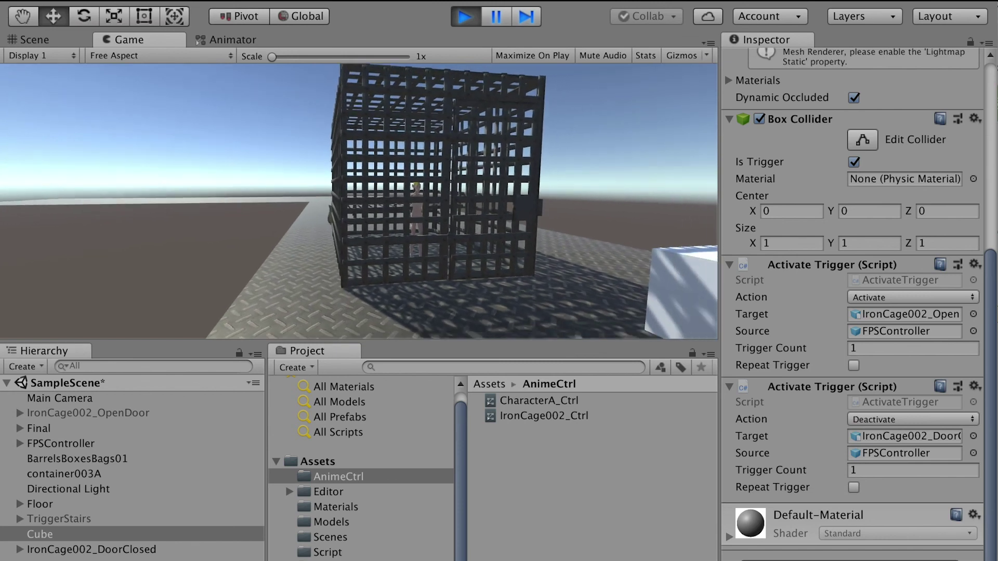
key("w")
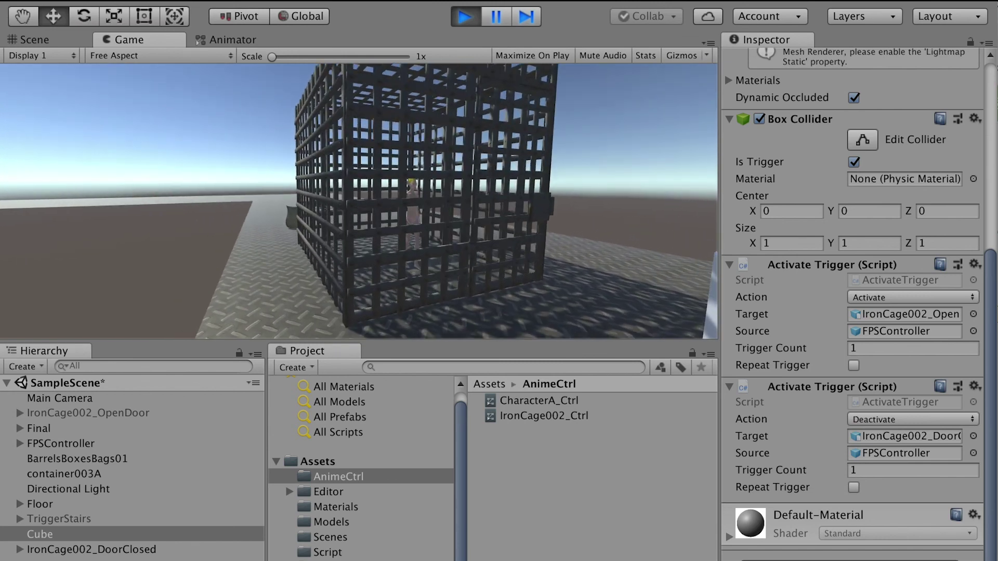
key("s")
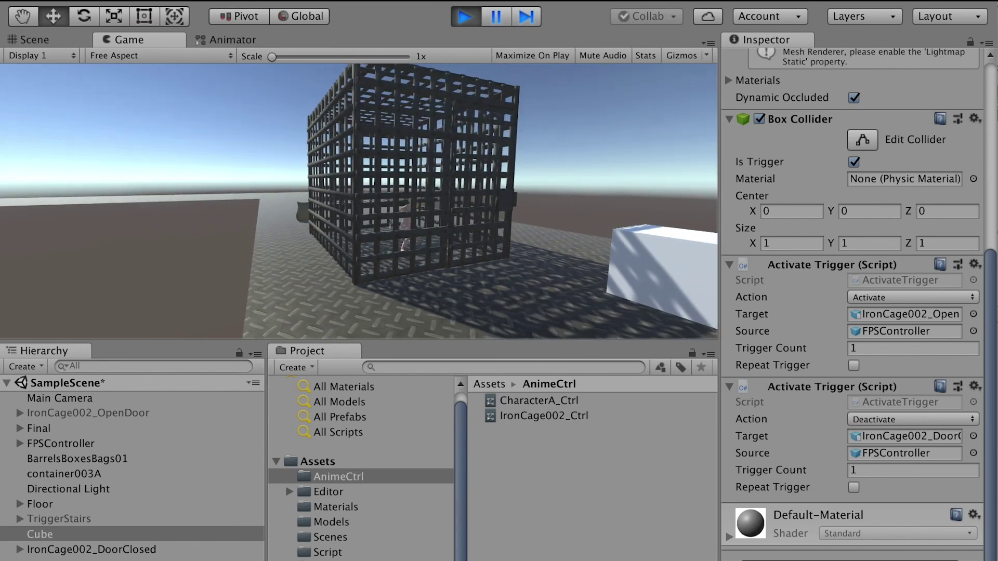
key("s")
key("w")
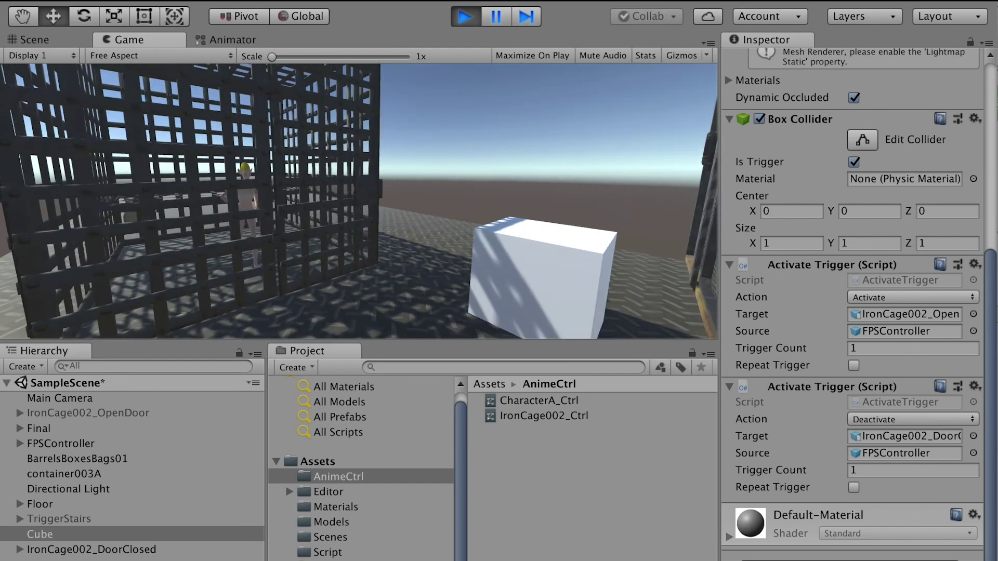
key("w")
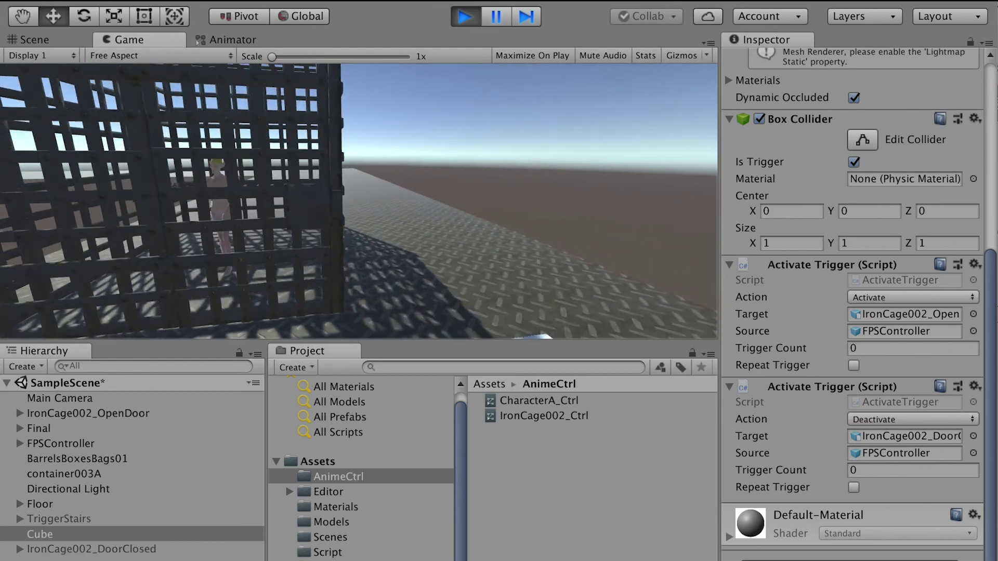
key("s")
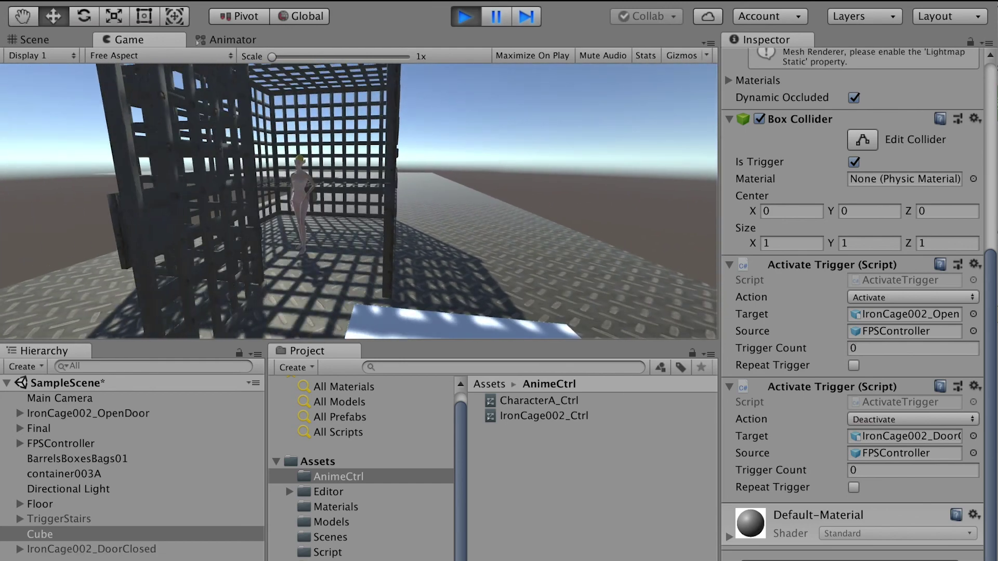
key("w")
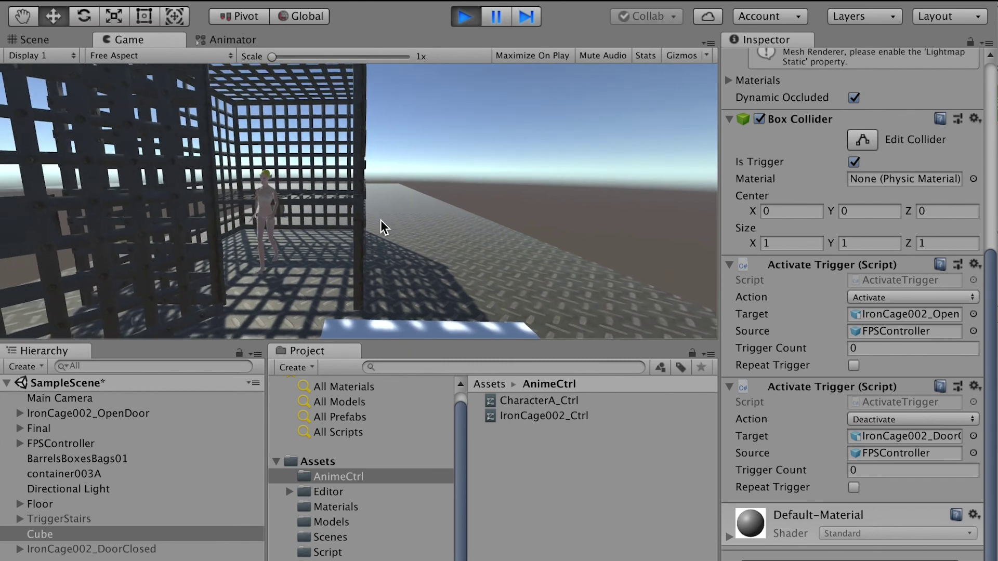
key("w")
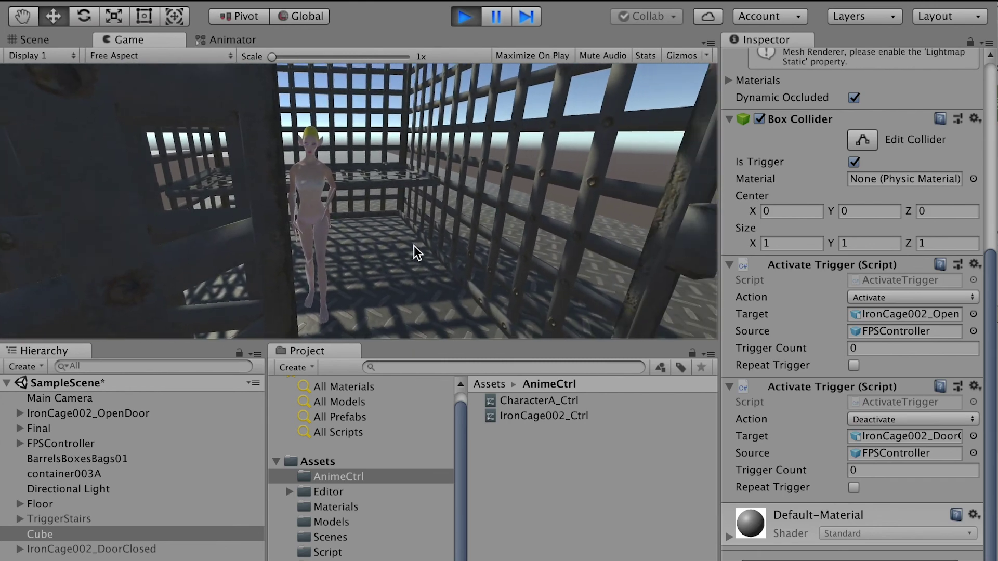
key("w")
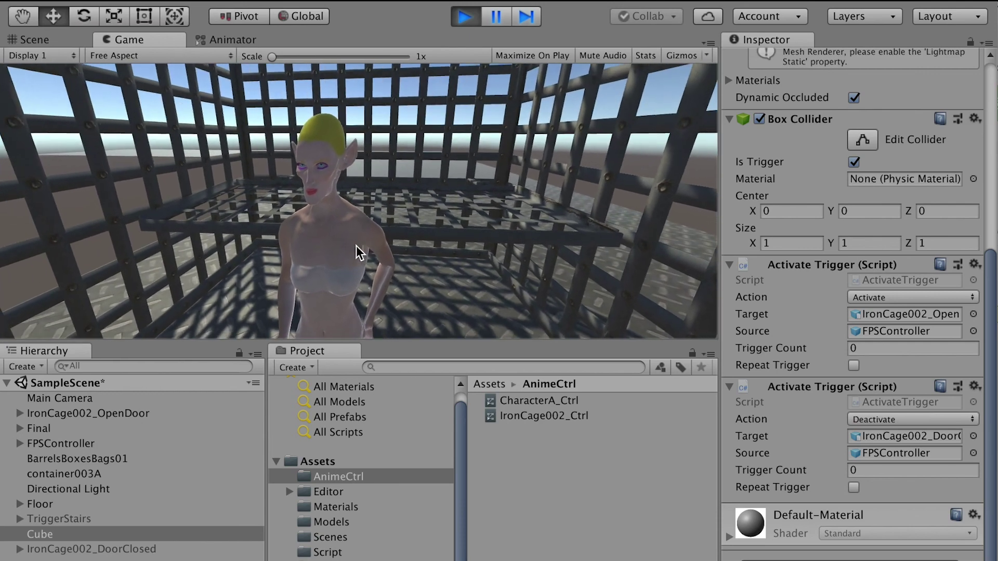
key("s")
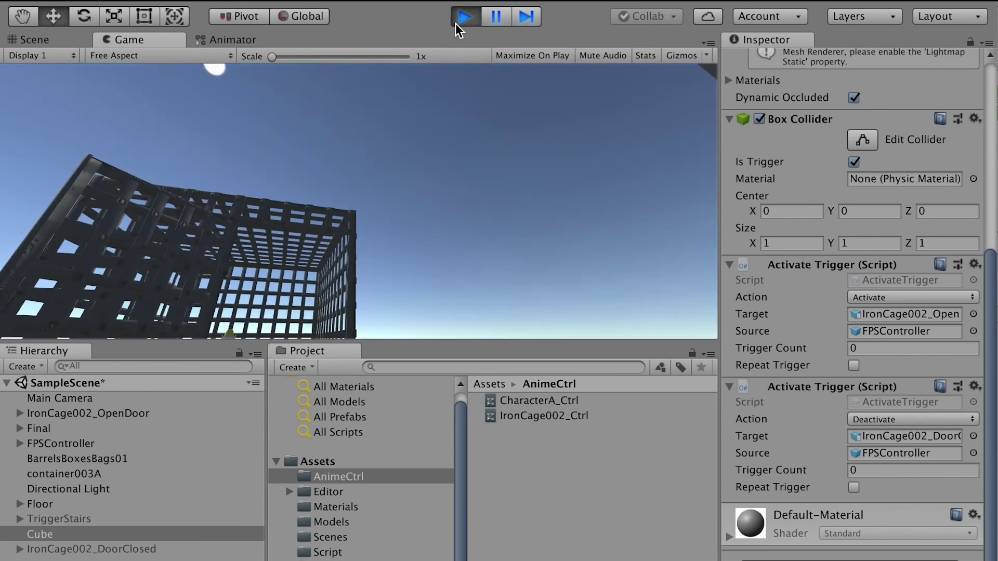
left_click(457, 21)
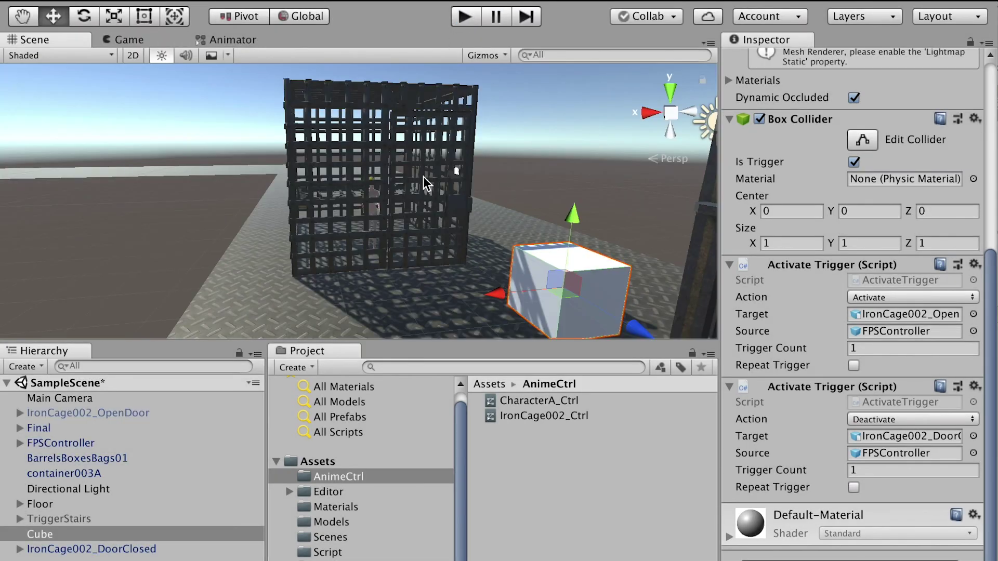